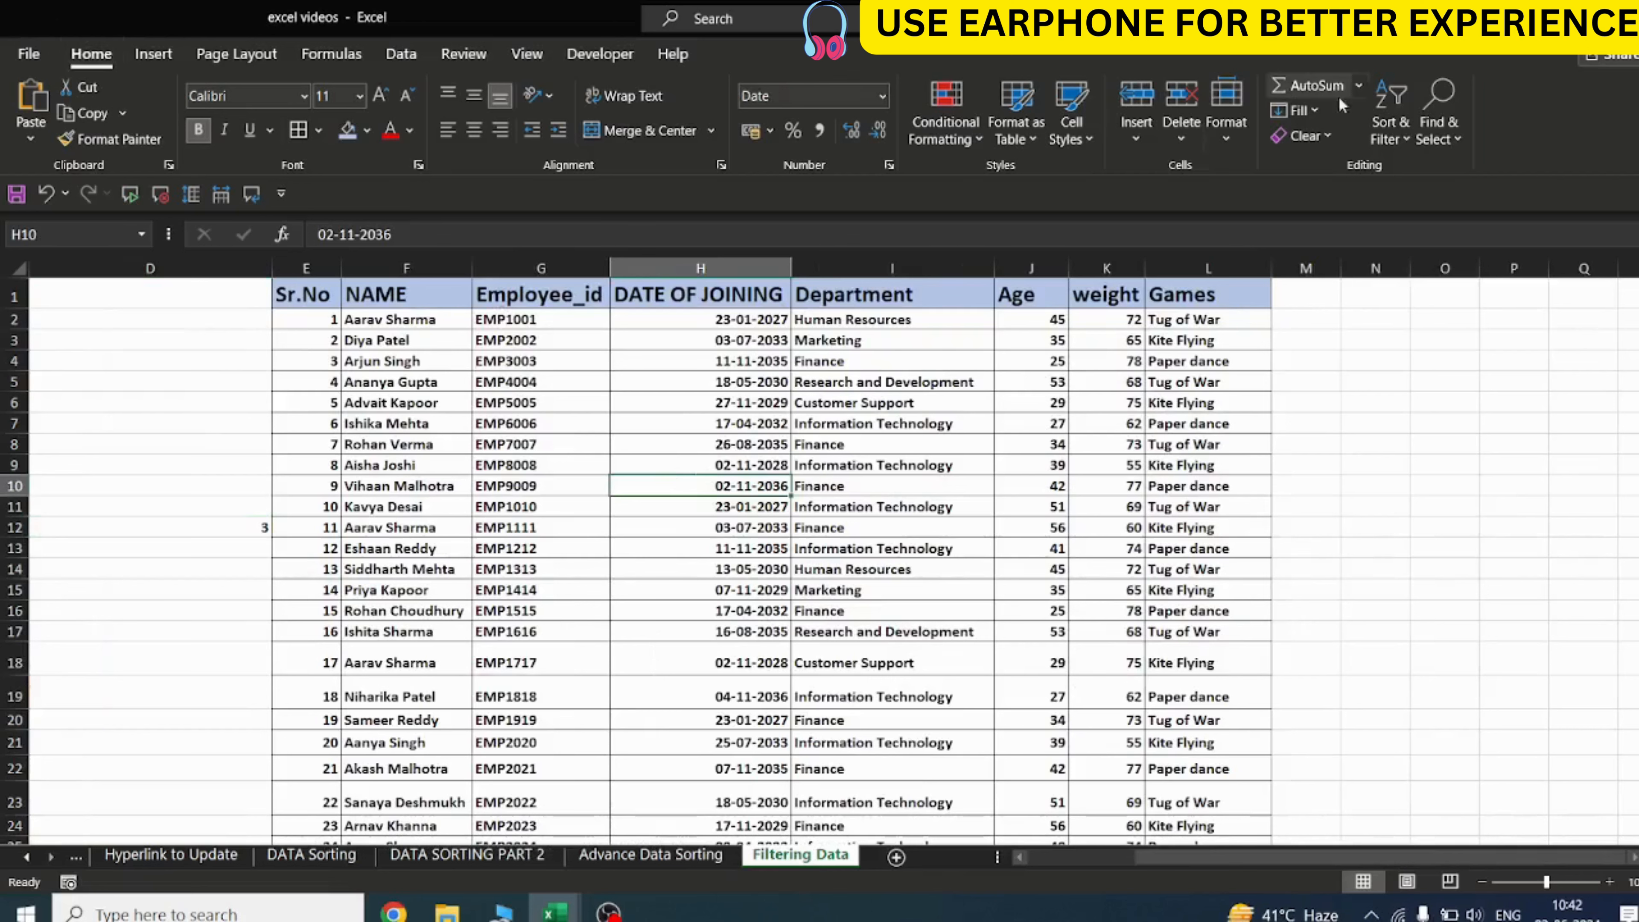
Add filters to the employee table's header row and view the DATE OF JOINING filter options
click(1388, 122)
click(1417, 264)
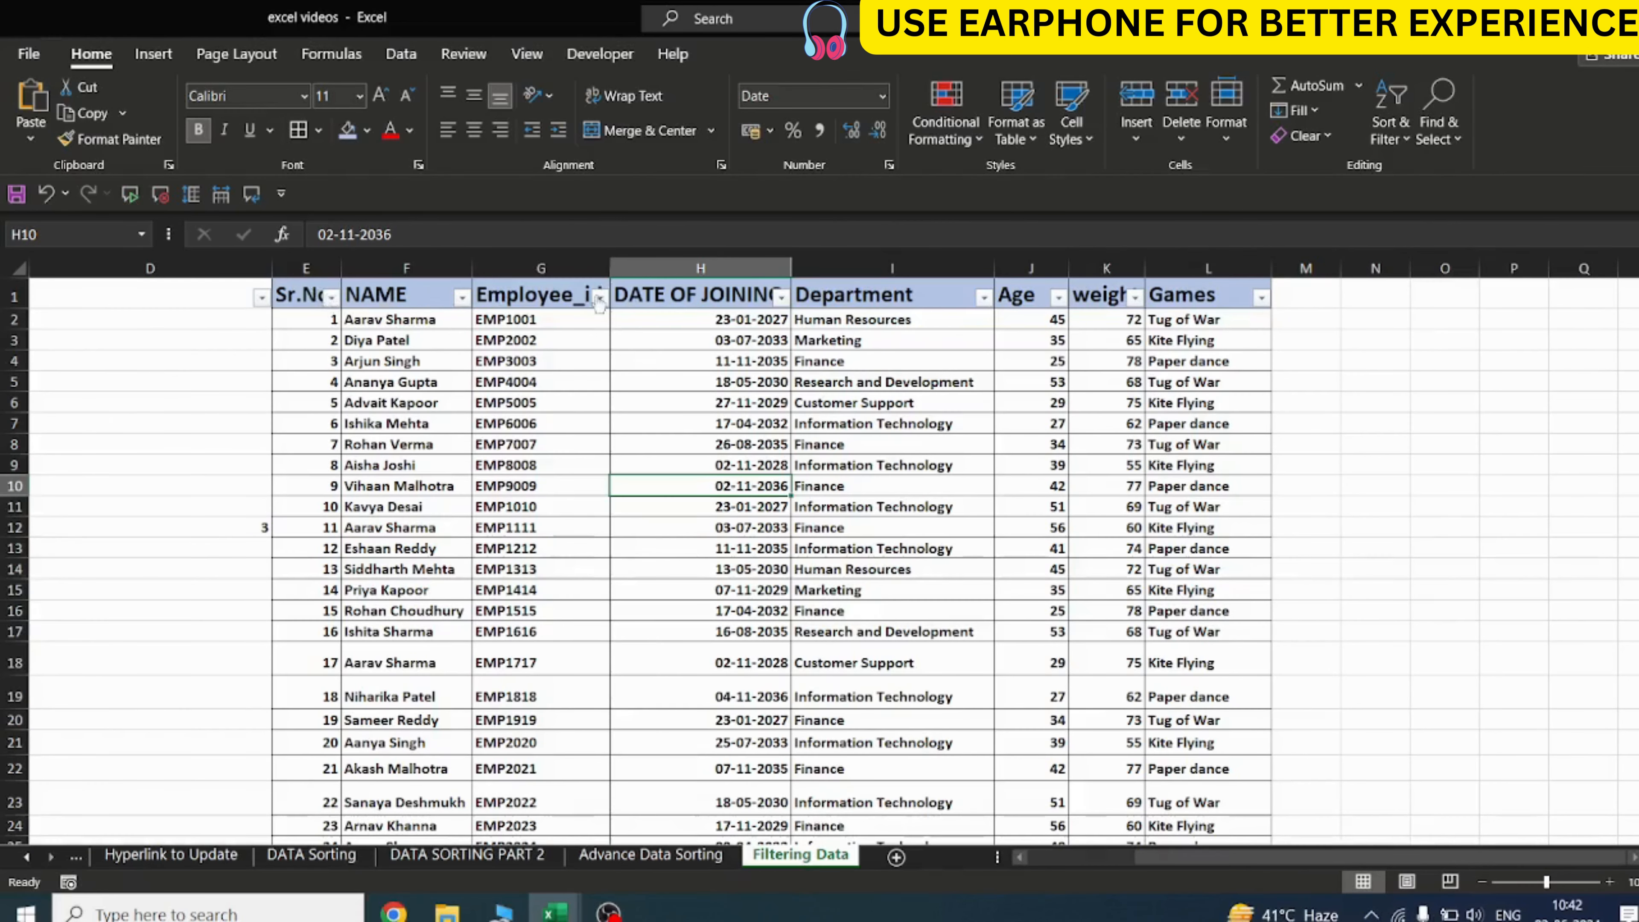
click(780, 297)
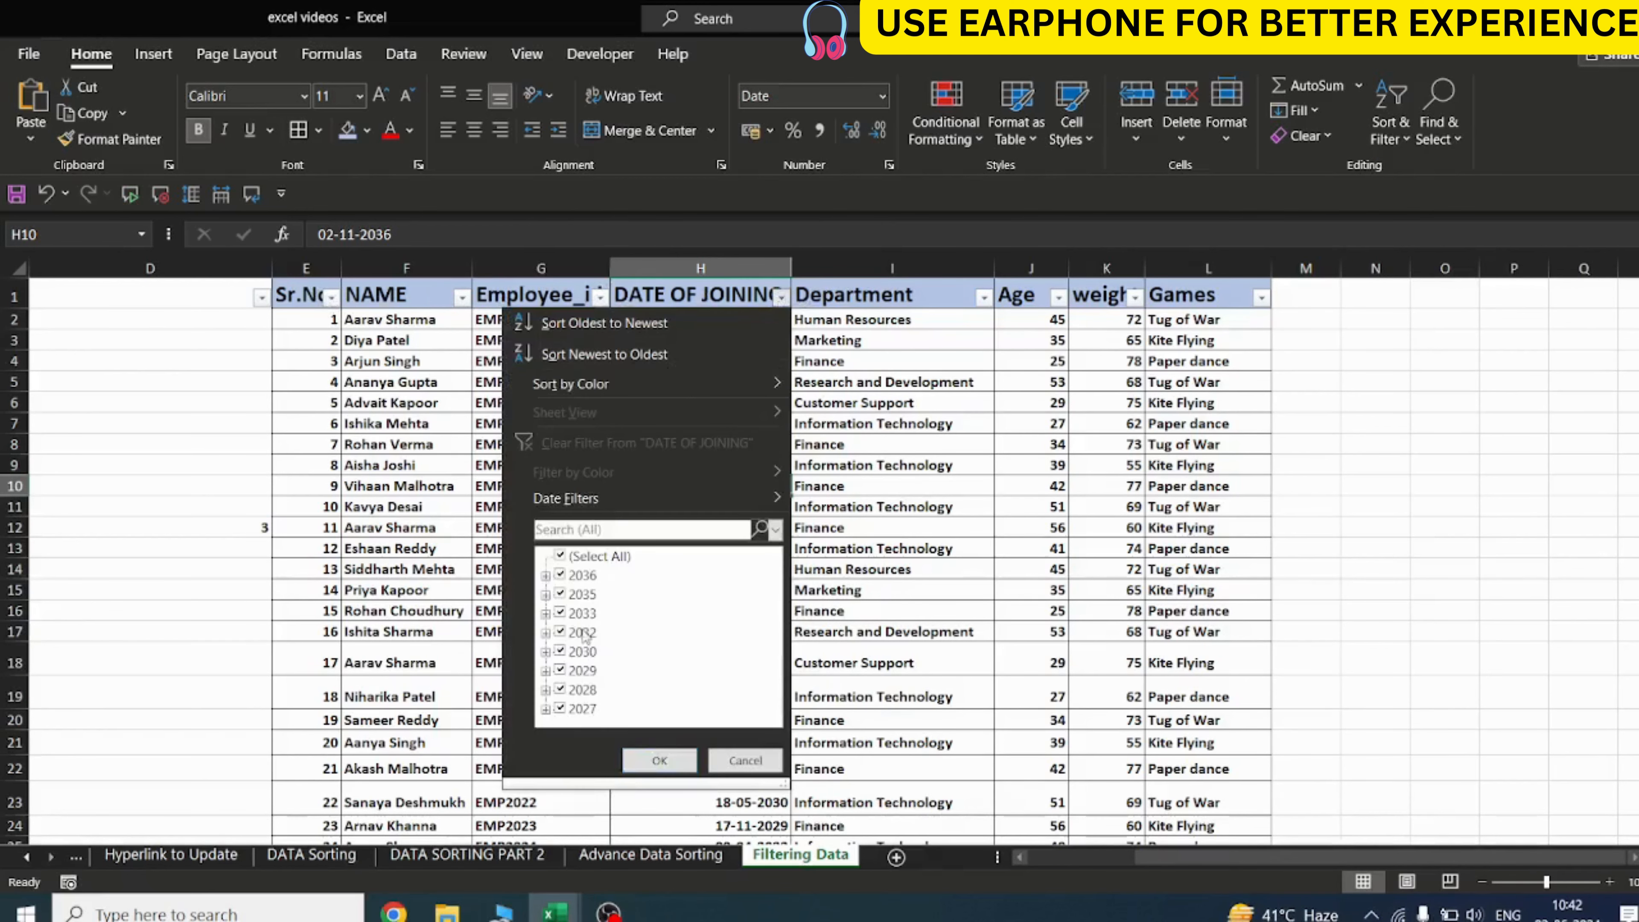
key(Escape)
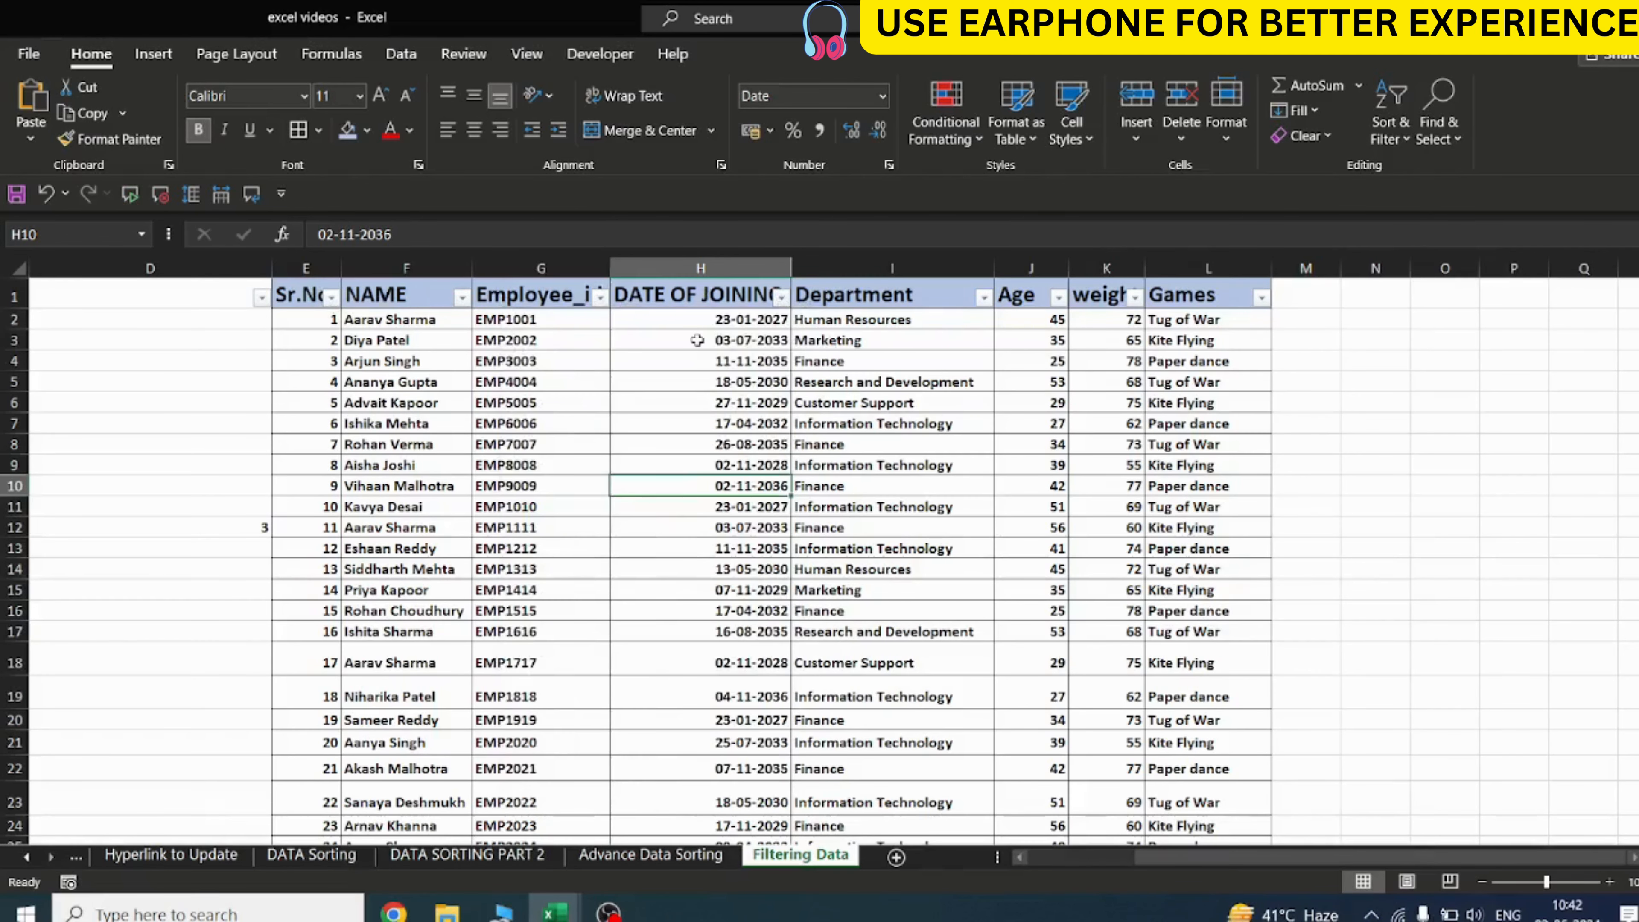
Remove the filters from the table's header row
click(1390, 122)
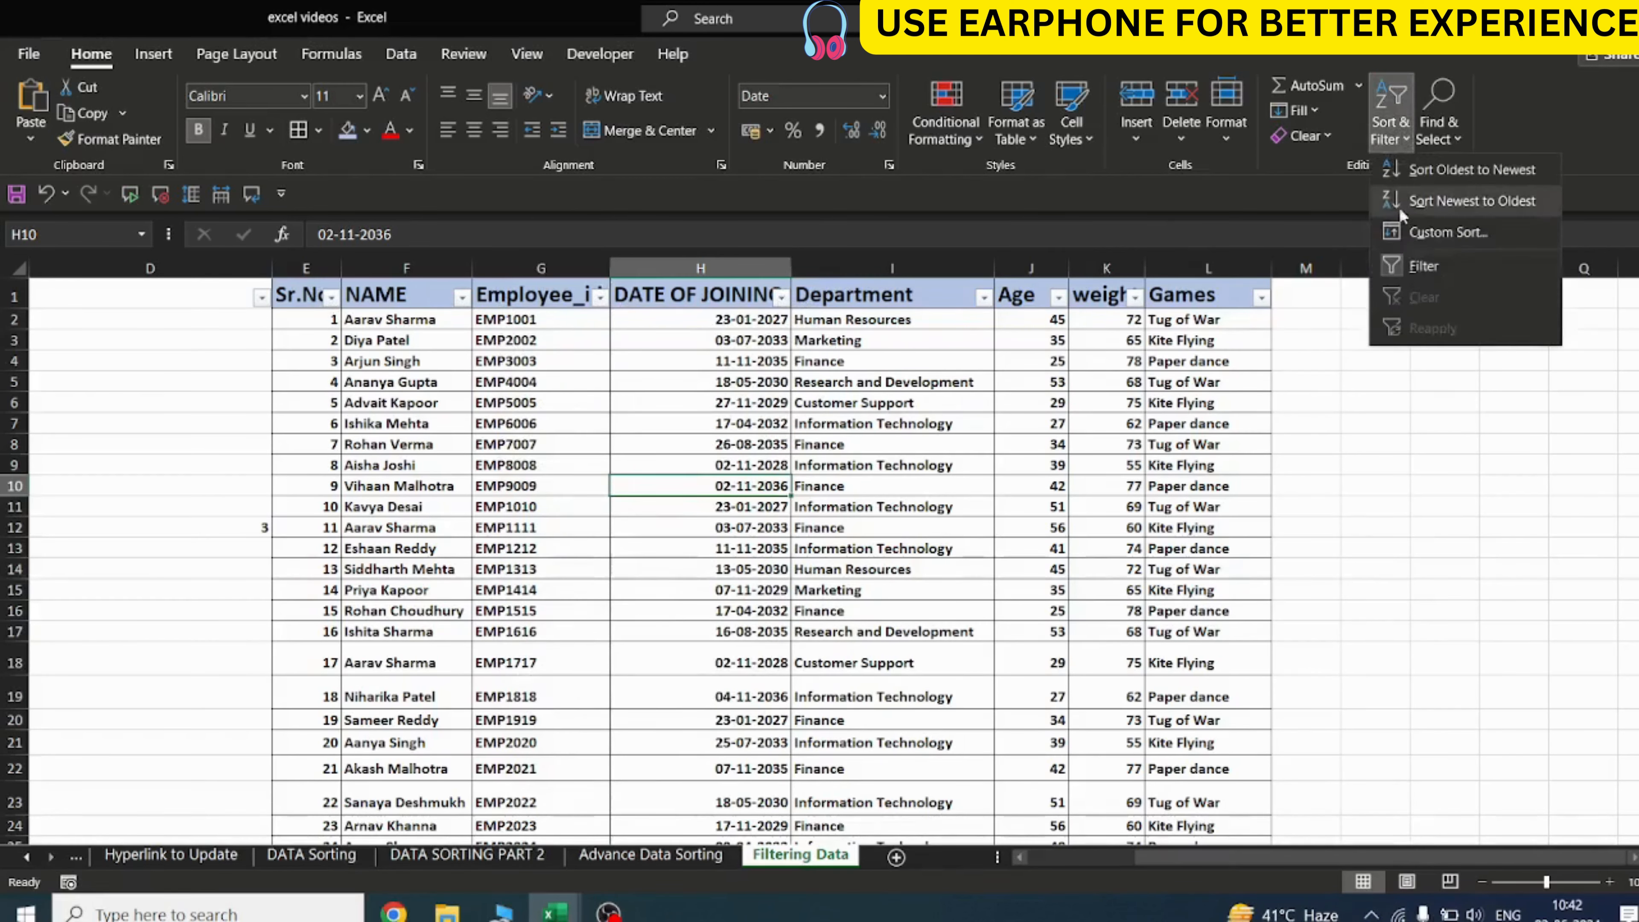
click(1421, 264)
click(890, 444)
Delete the stray value in cell D12 outside the employee table
click(211, 532)
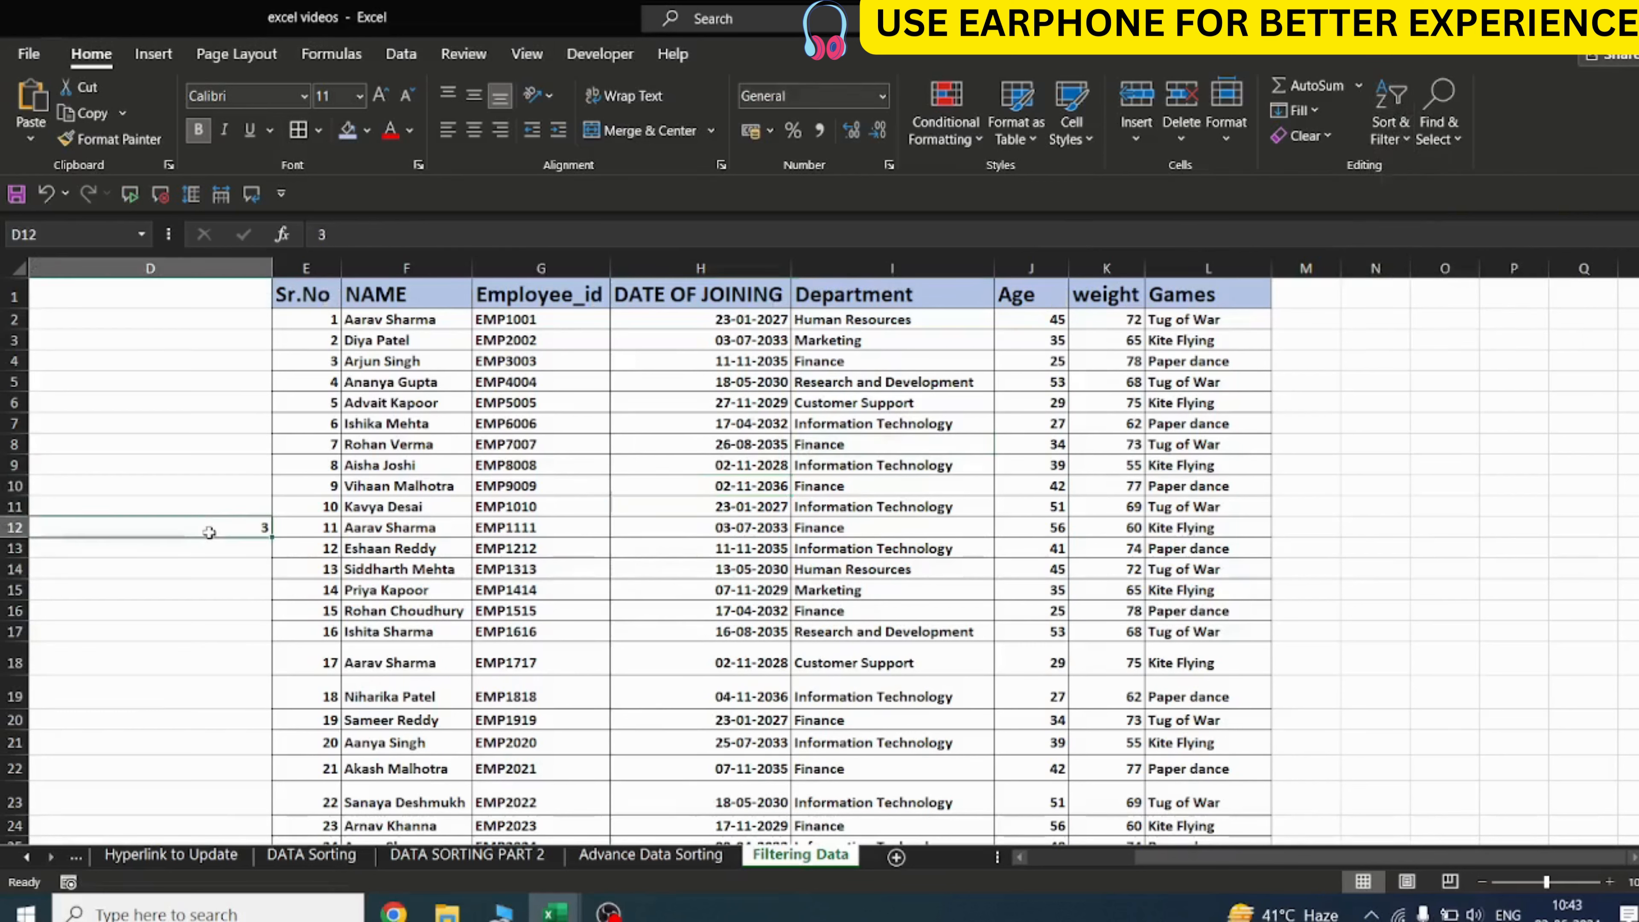
key(Delete)
click(480, 505)
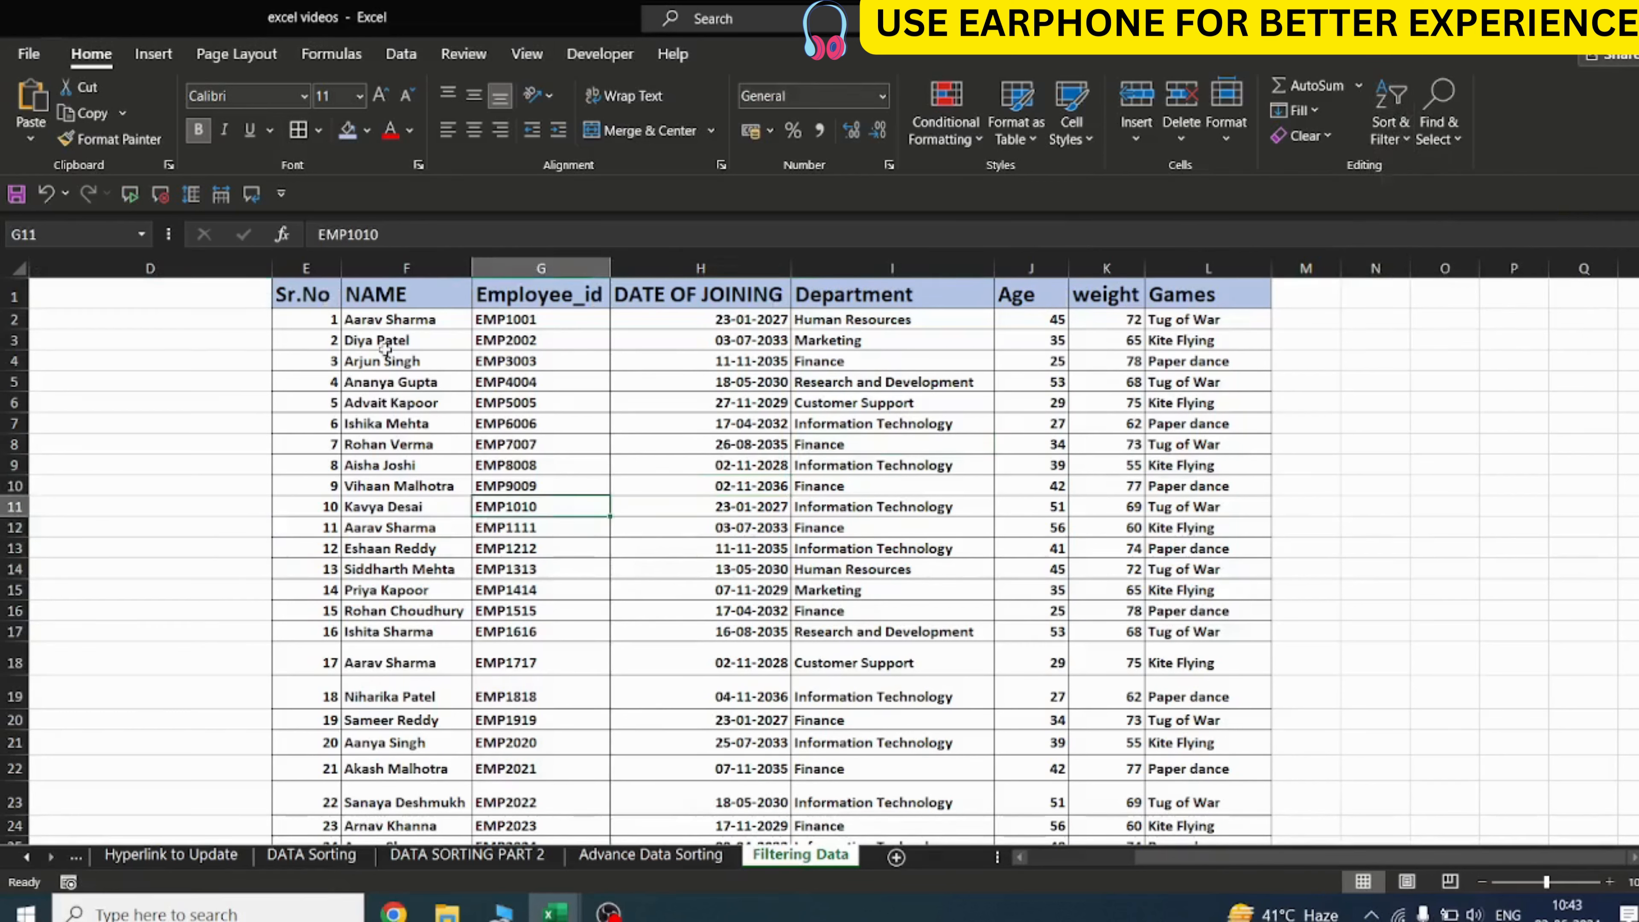
Apply filters to the employee table's header row, toggling them off and back on once
click(393, 54)
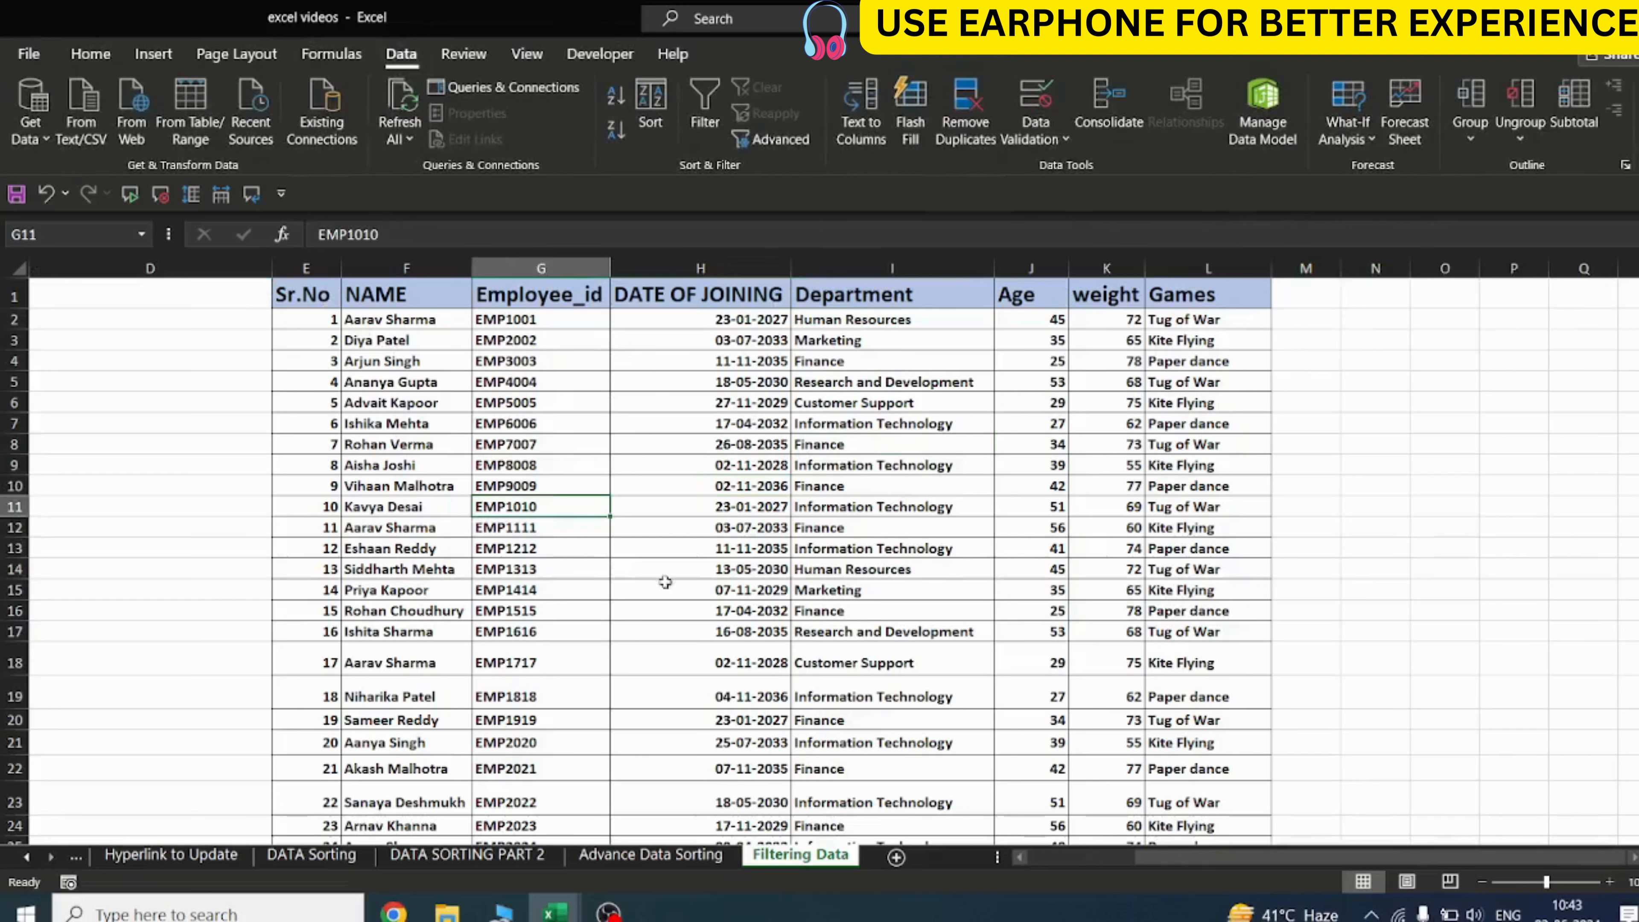
click(705, 110)
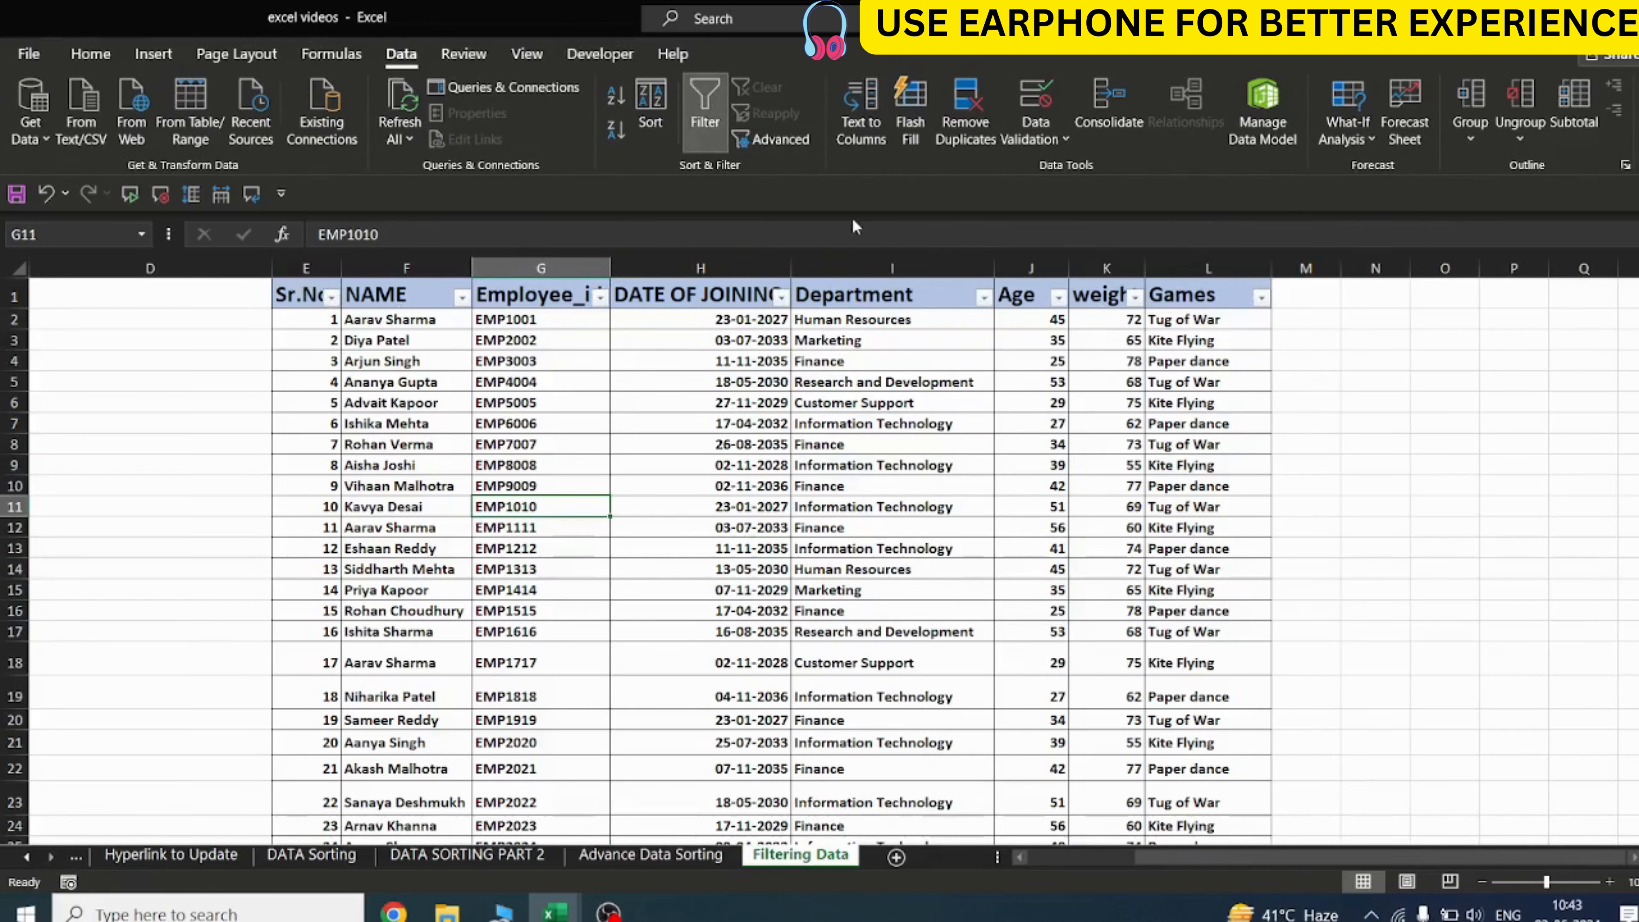
click(699, 98)
click(650, 505)
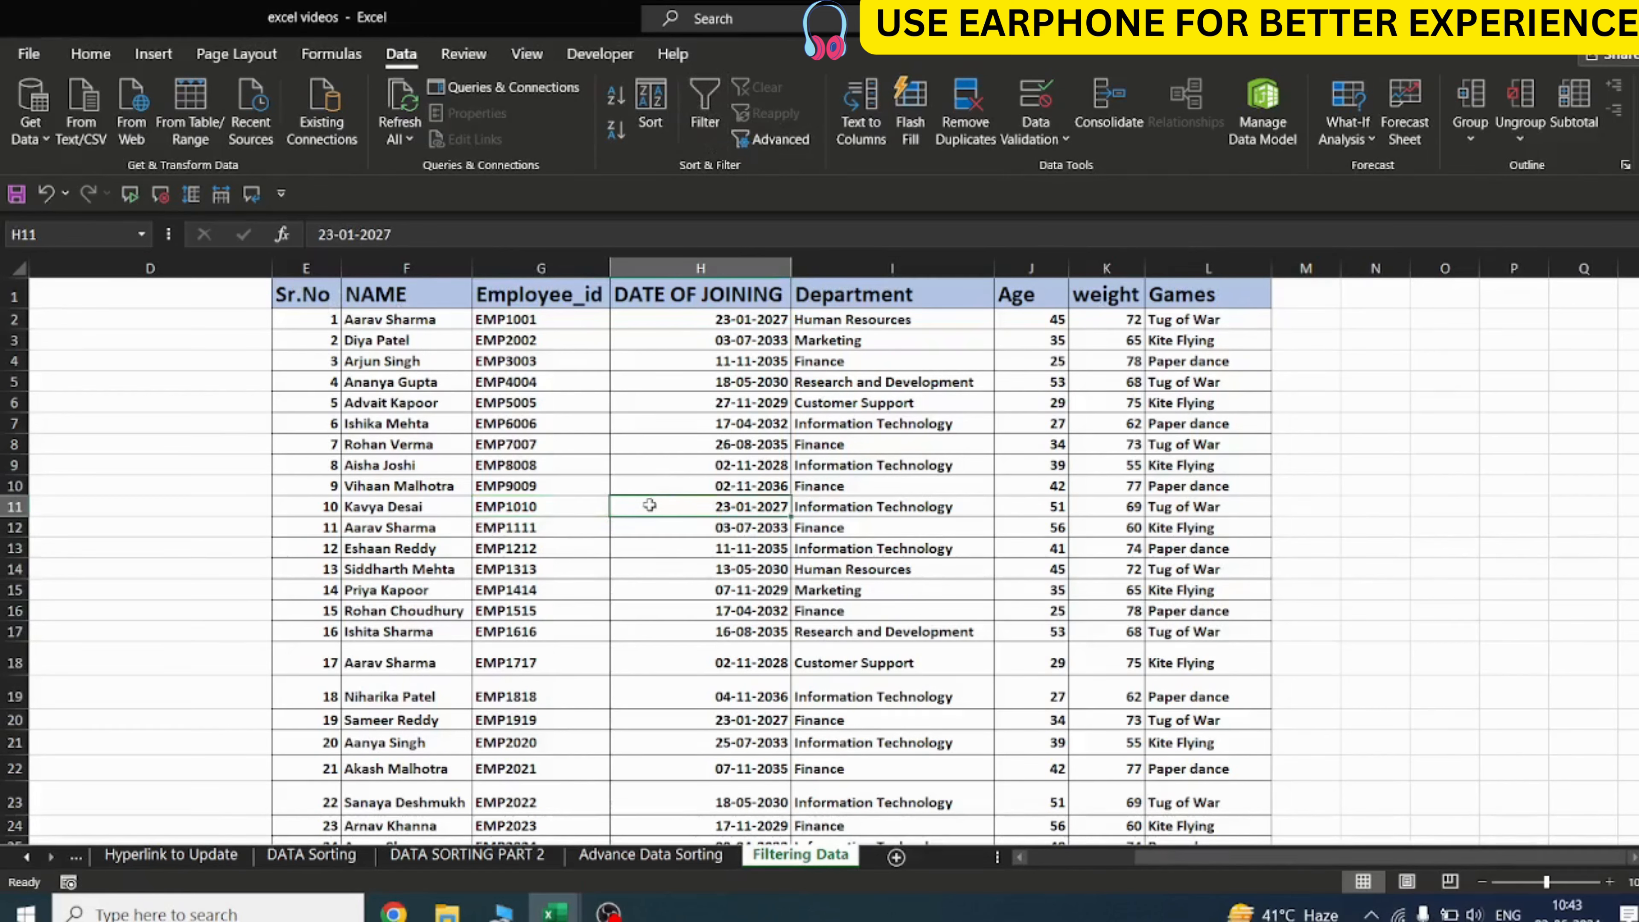
key(ctrl+shift+l)
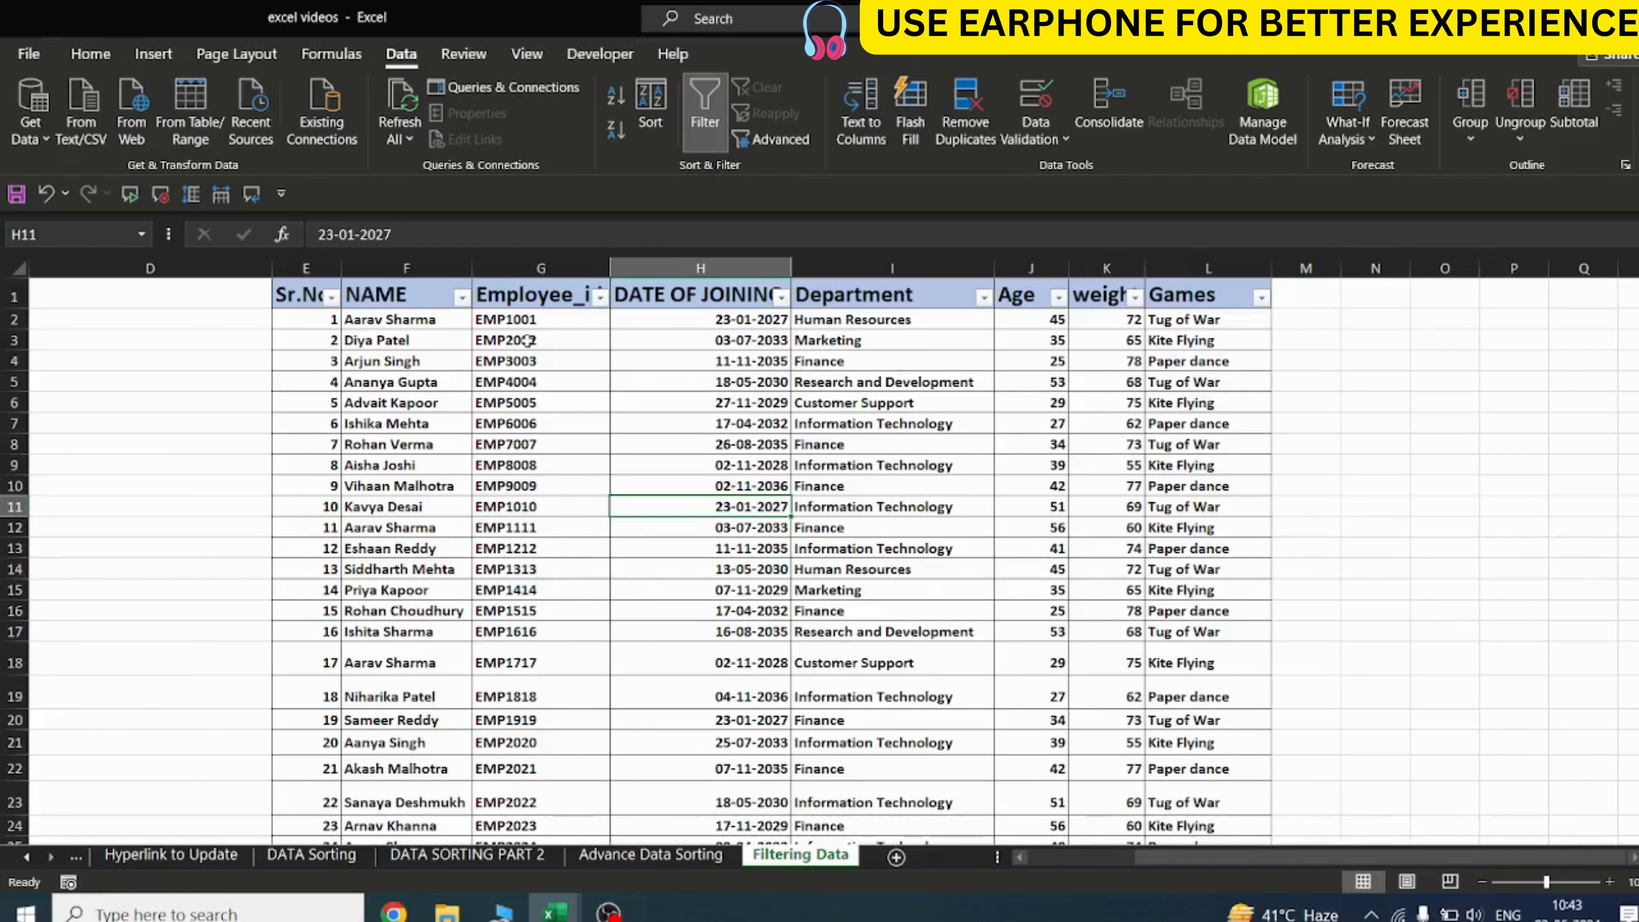
Filter the NAME column by searching its value list for an employee surname
click(461, 297)
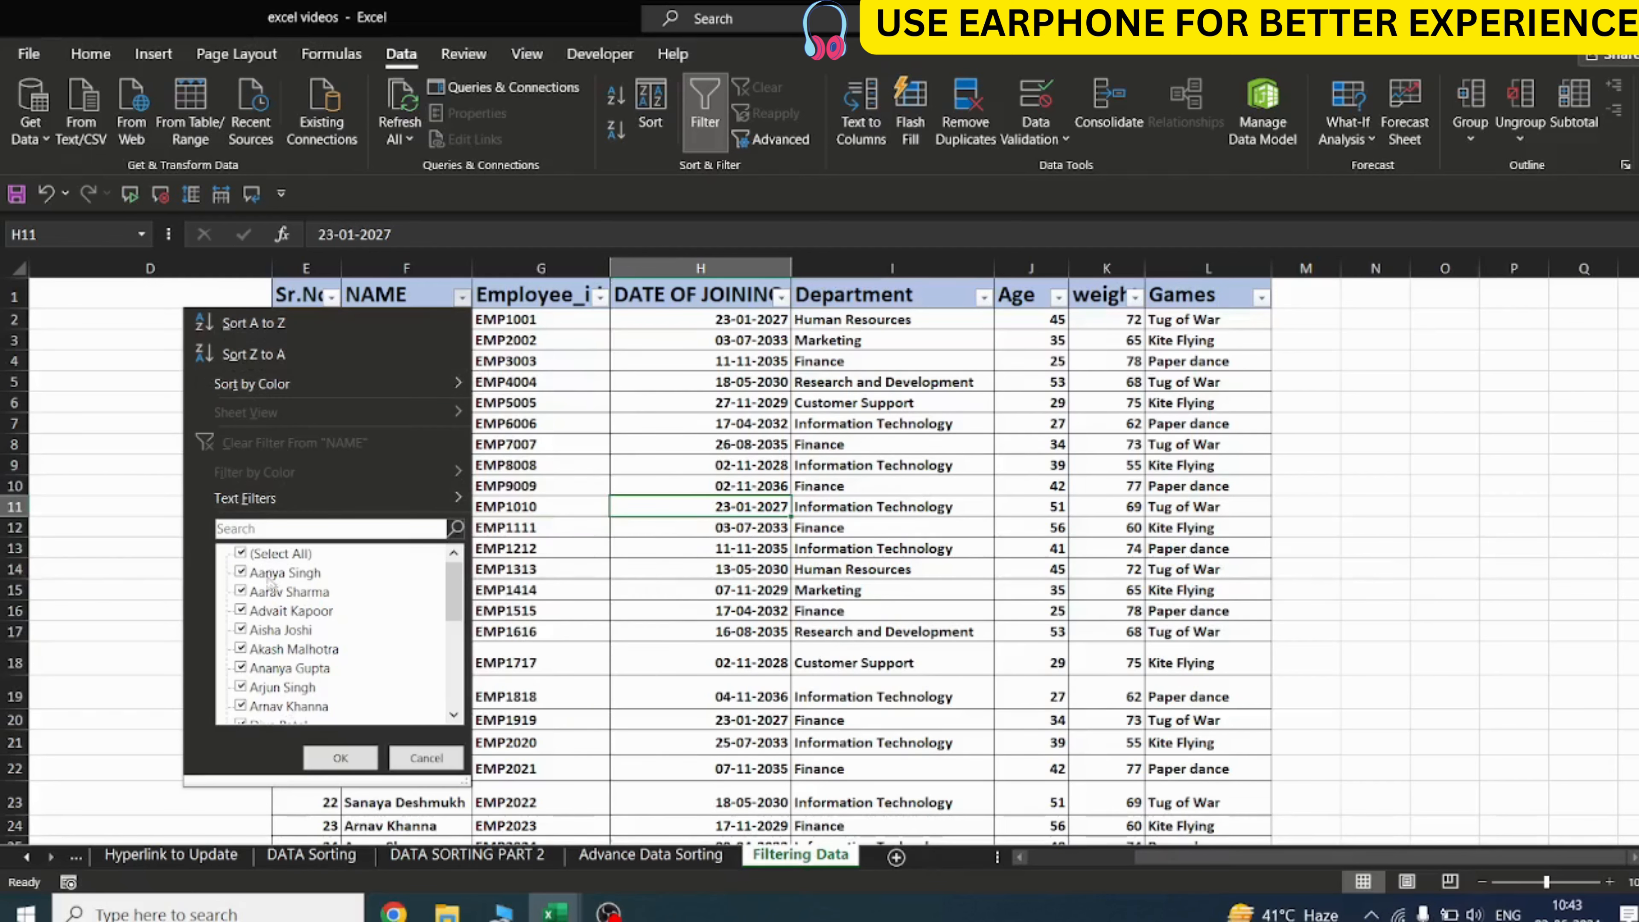
click(263, 529)
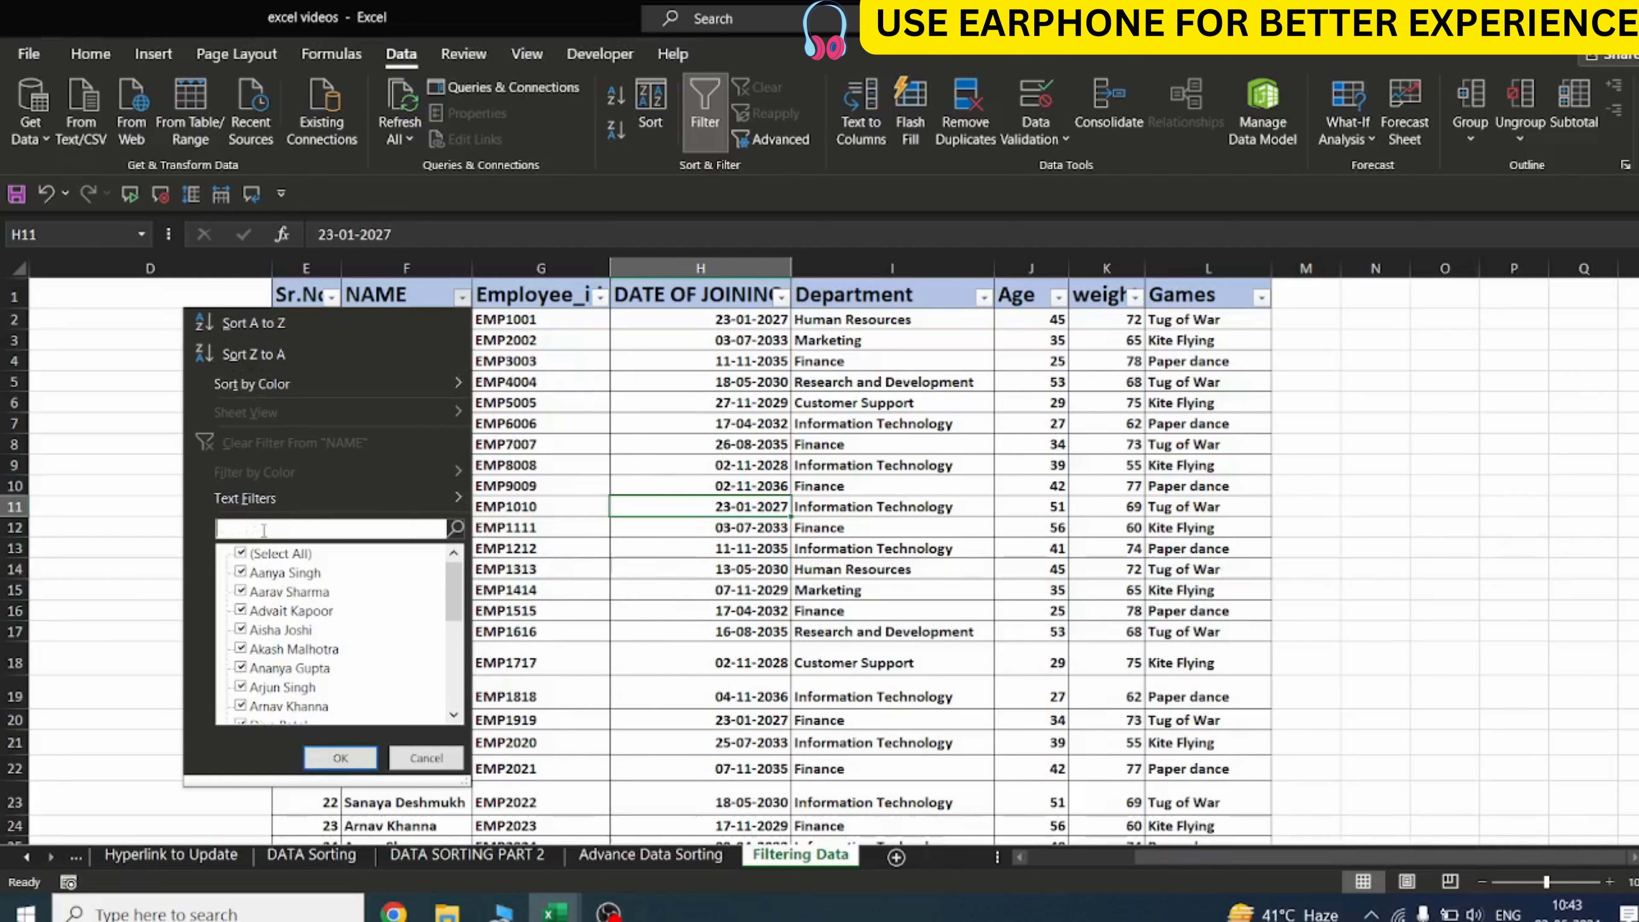
text(Shar)
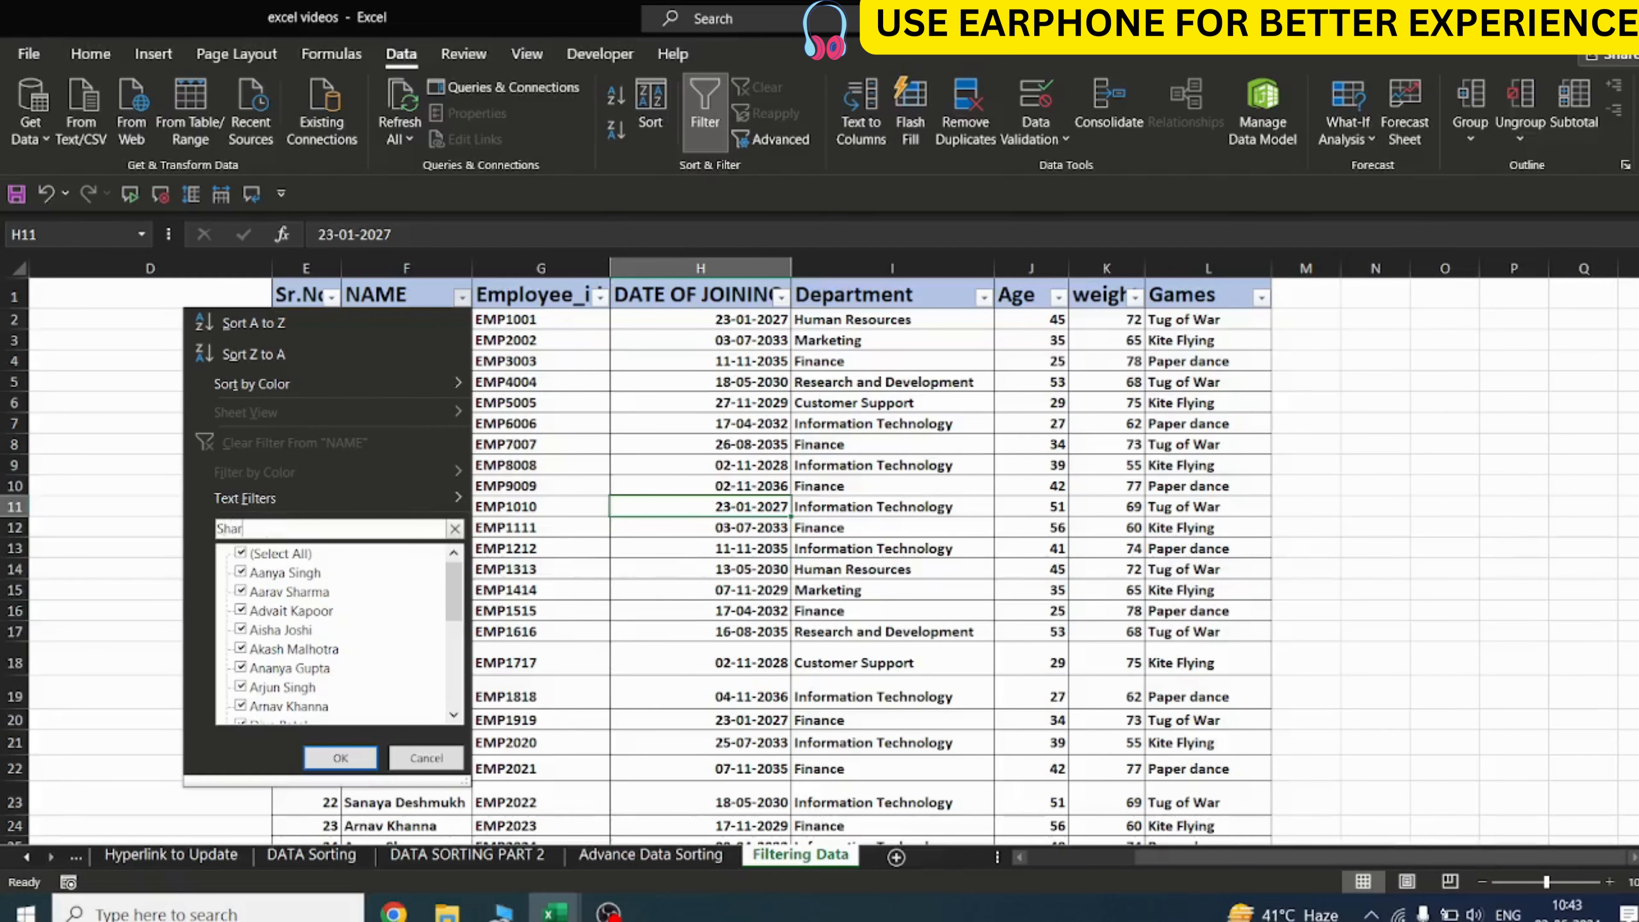
text(ma)
key(Return)
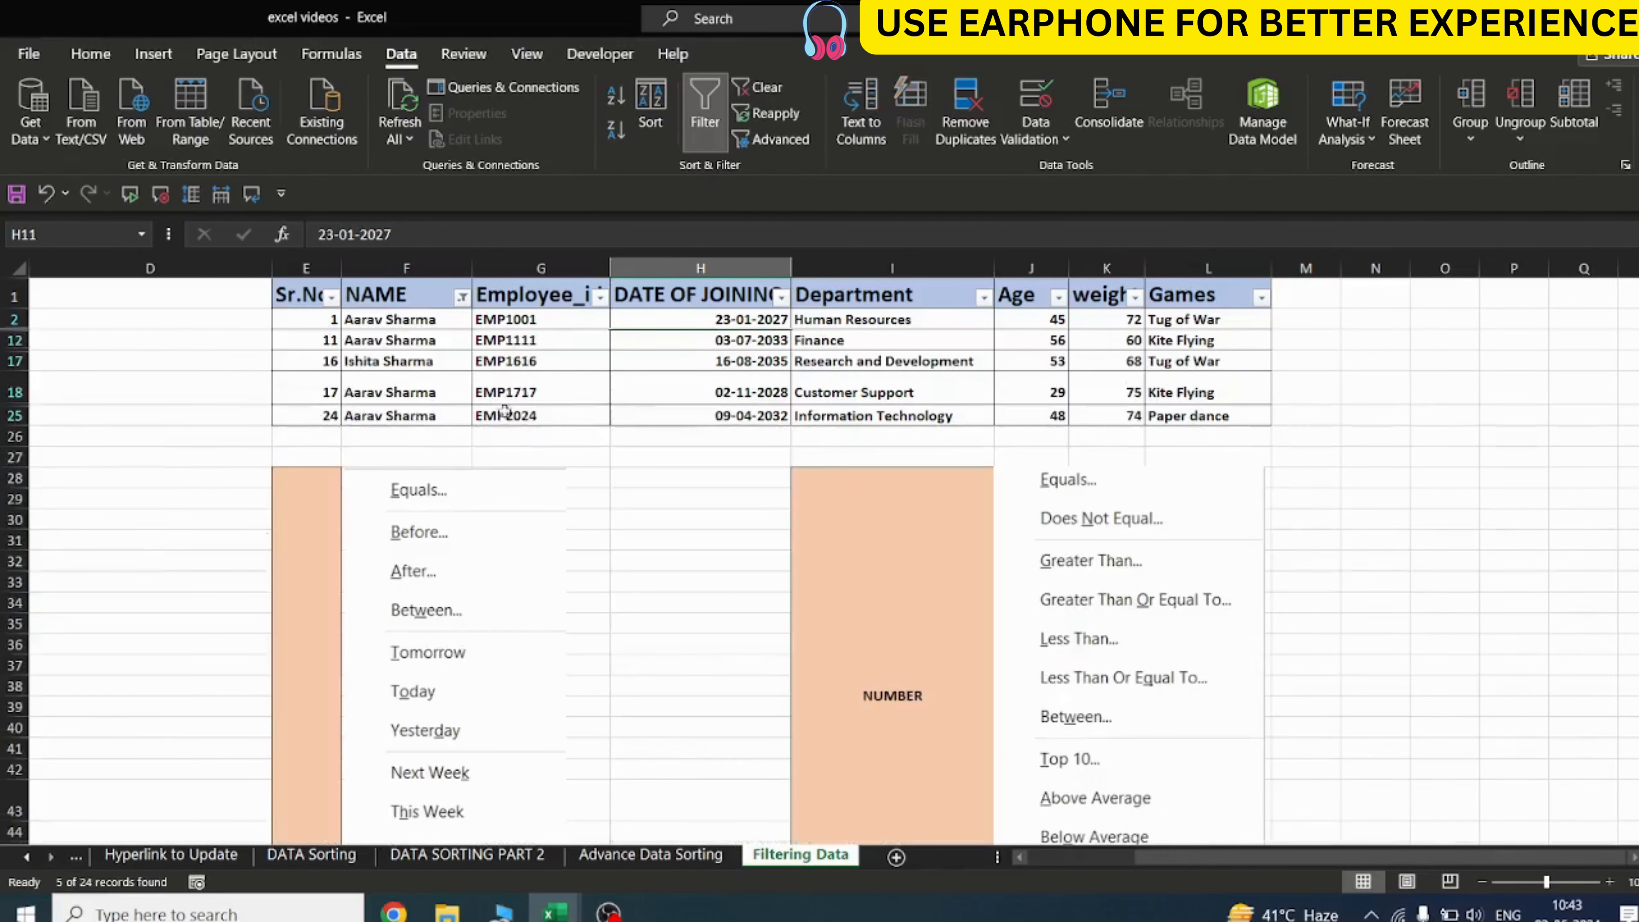
Select the filtered names, and clear the surname filter from the NAME column
drag(397, 319, 383, 410)
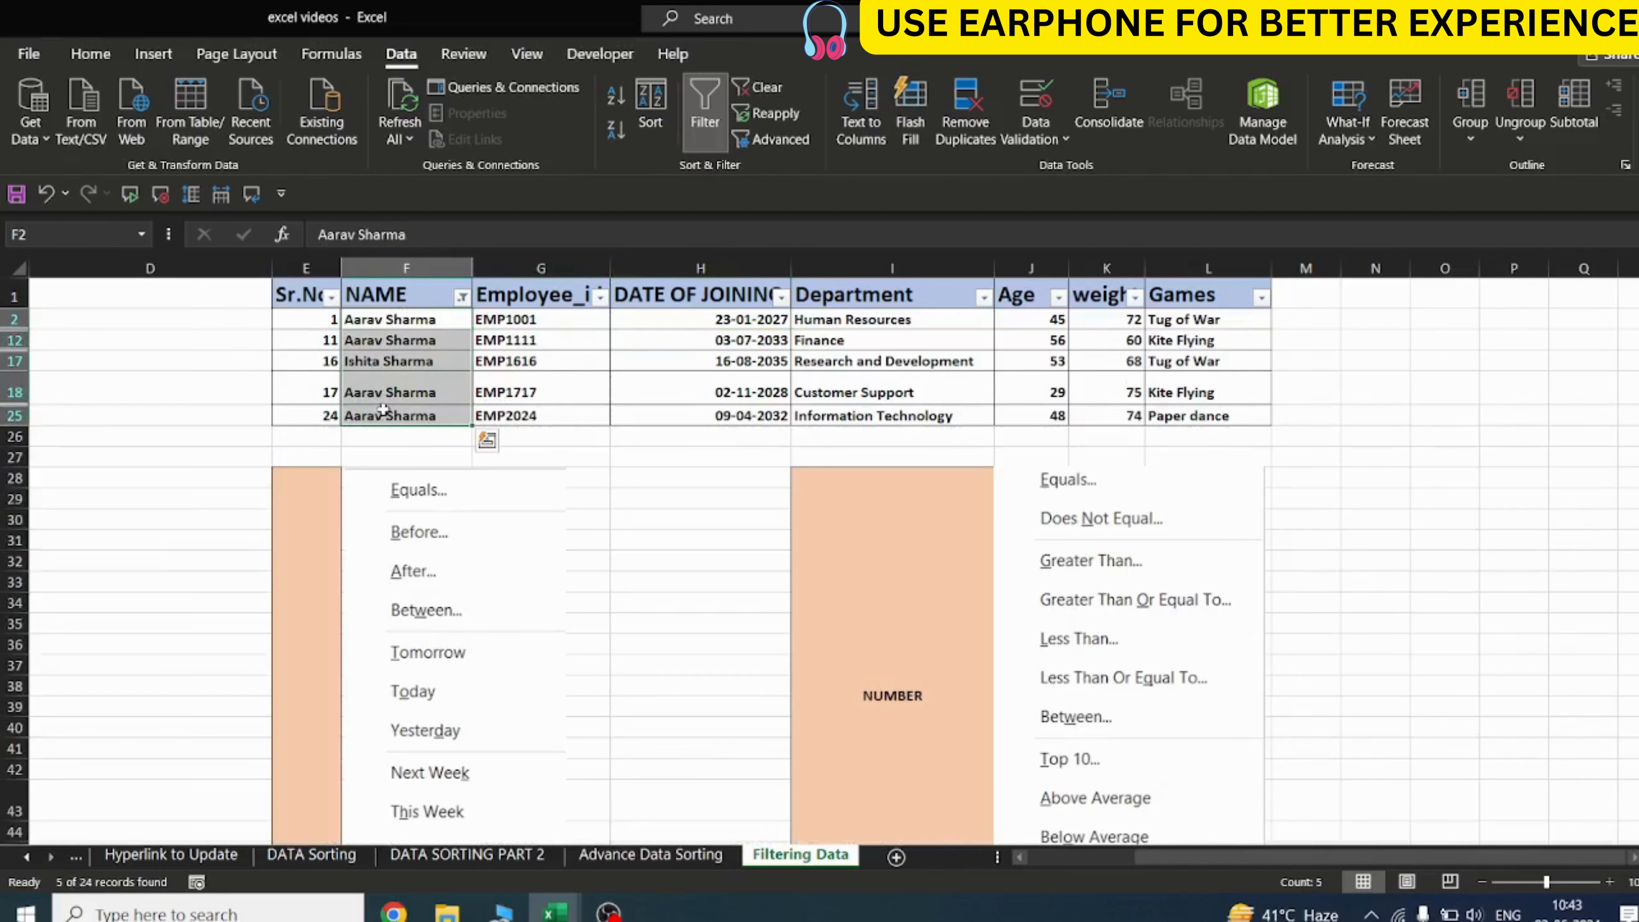
click(461, 297)
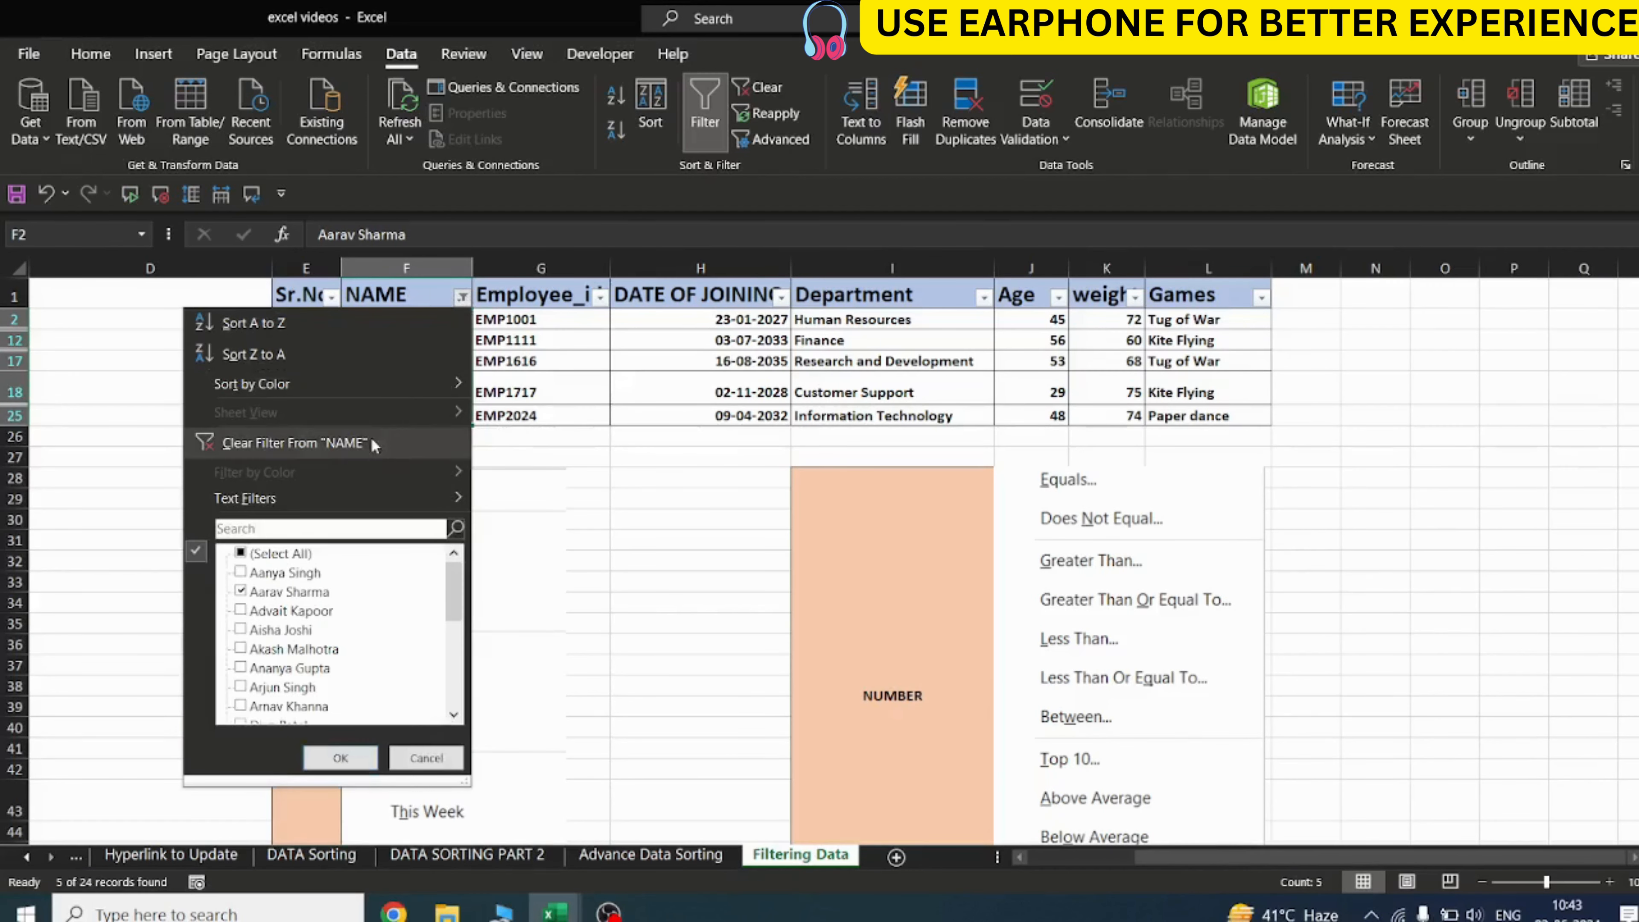
click(347, 443)
Filter the NAME column to only the second name in its list, and select the filtered records from NAME through Department
click(462, 296)
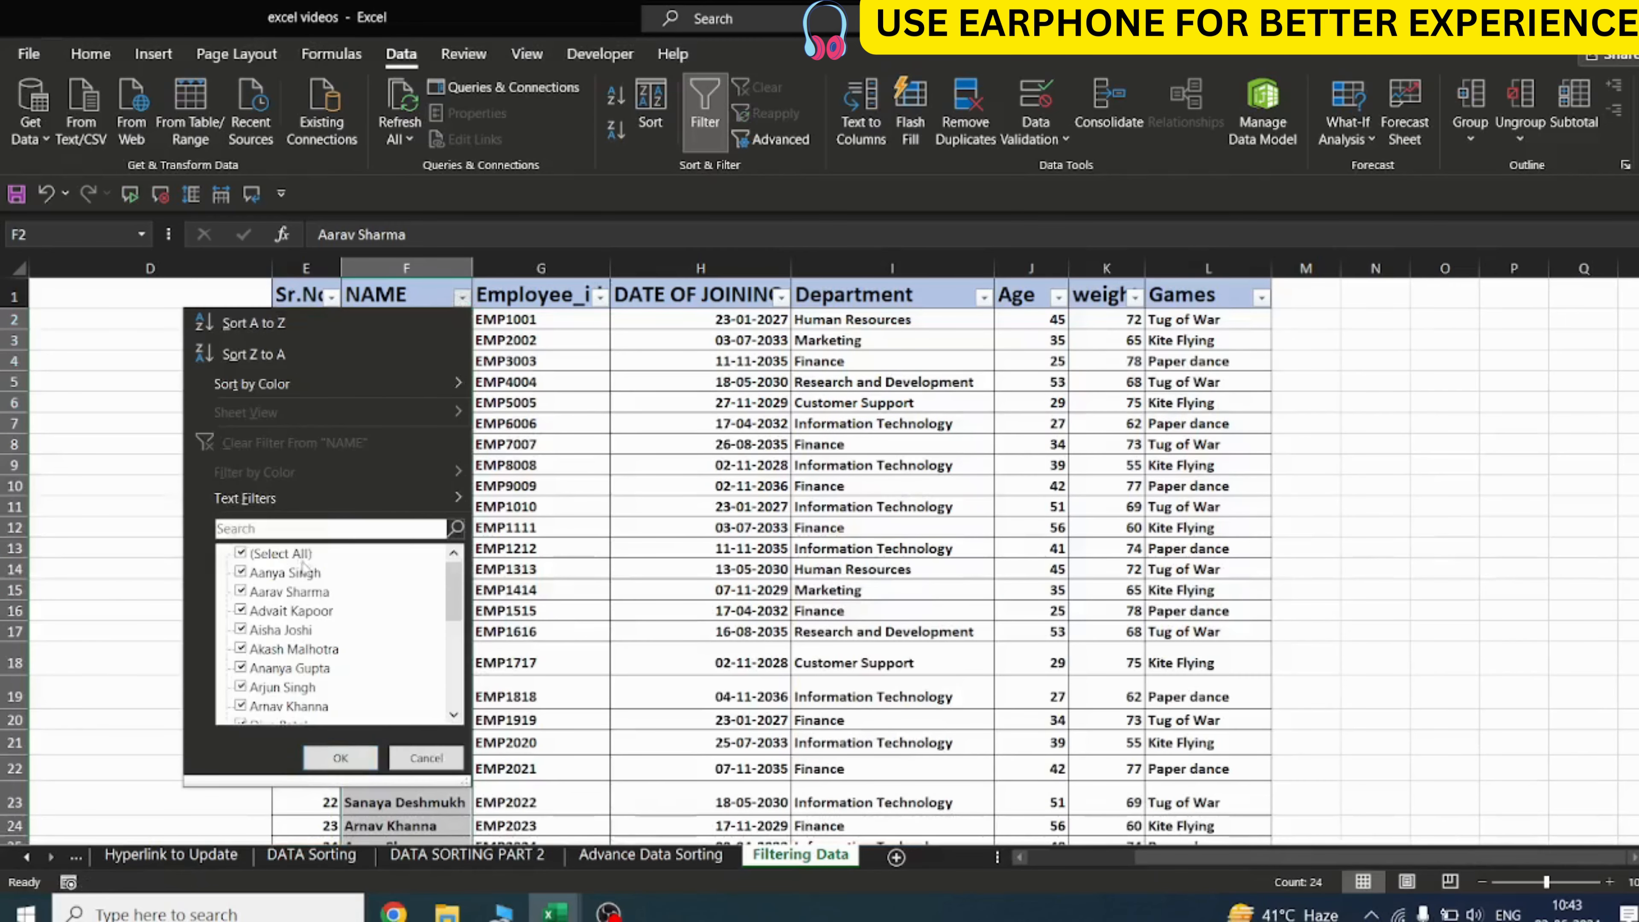
click(273, 555)
click(244, 573)
click(245, 574)
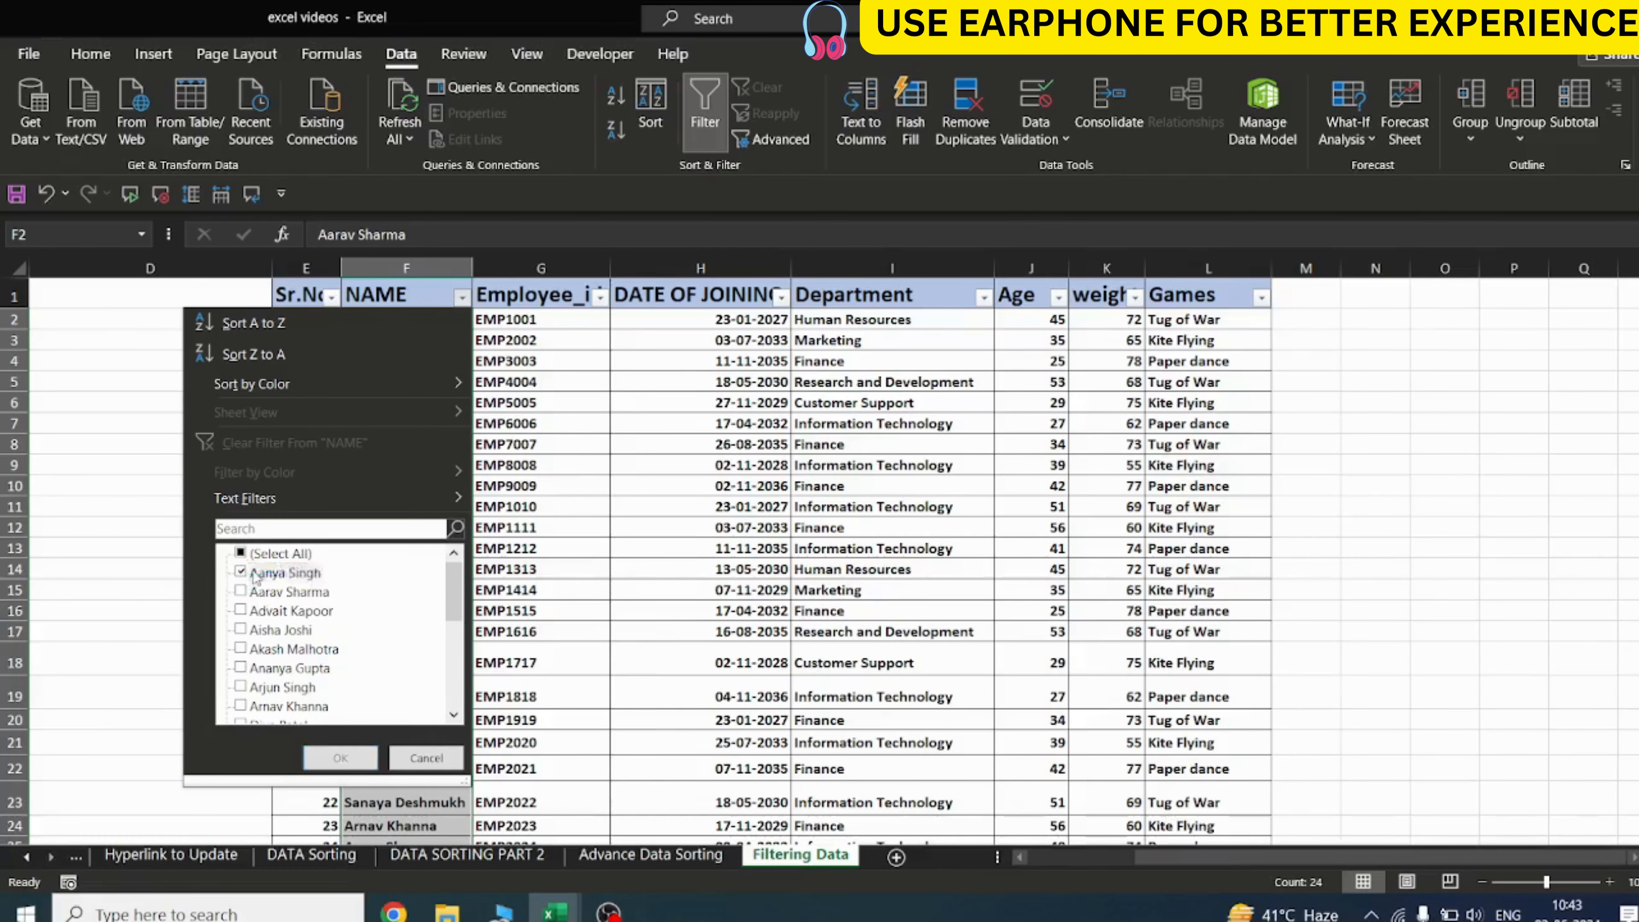
click(245, 591)
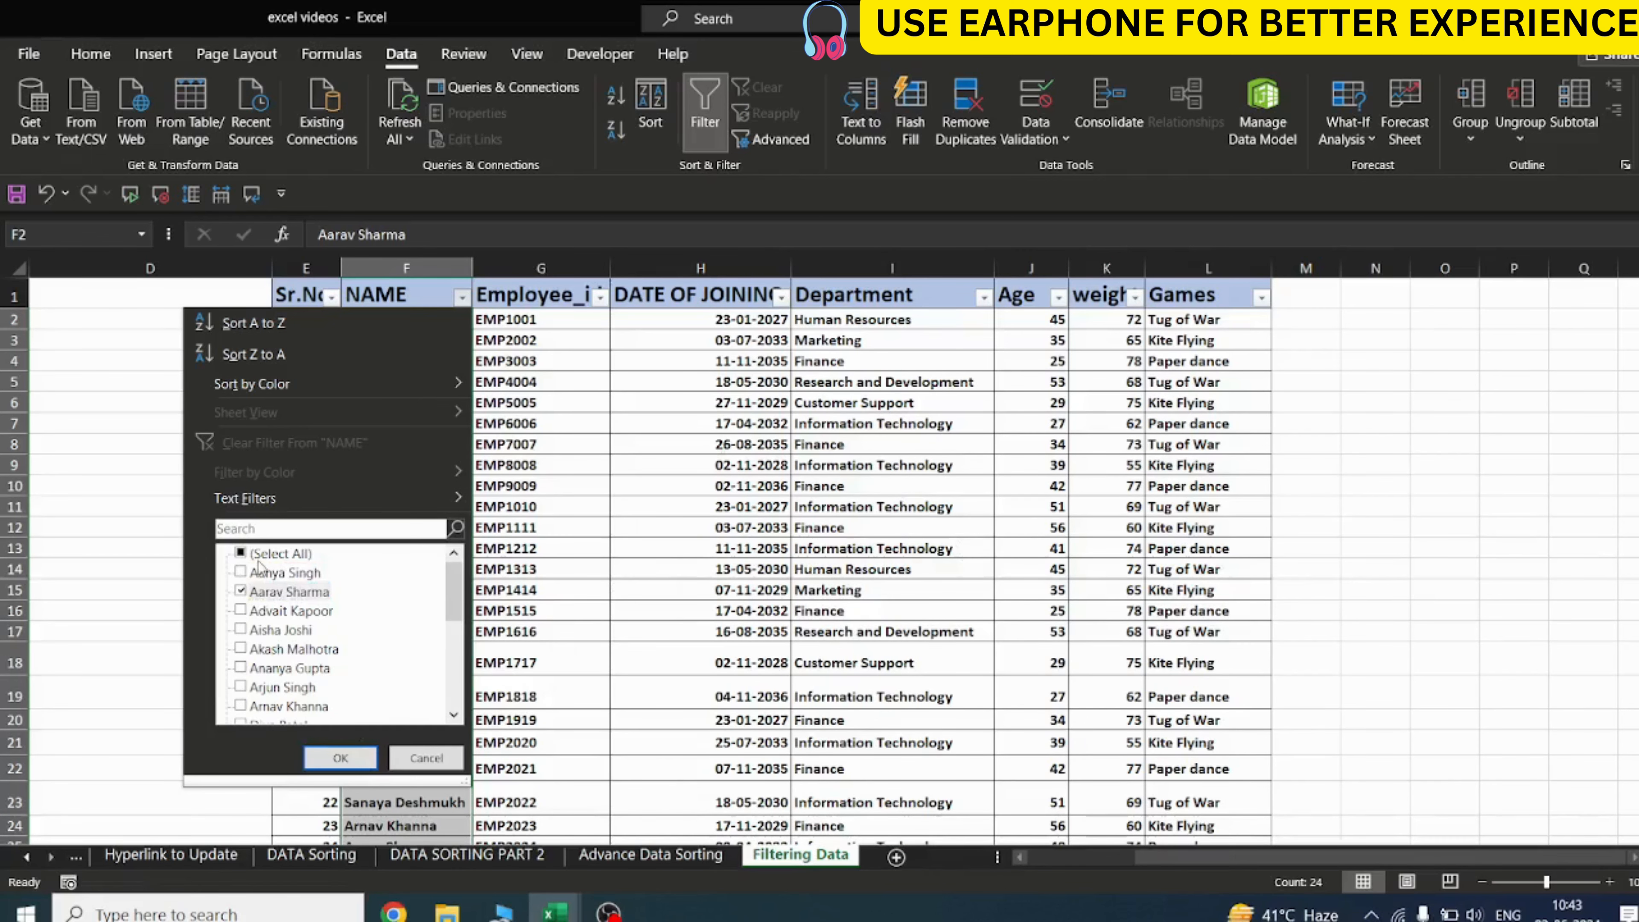
click(340, 757)
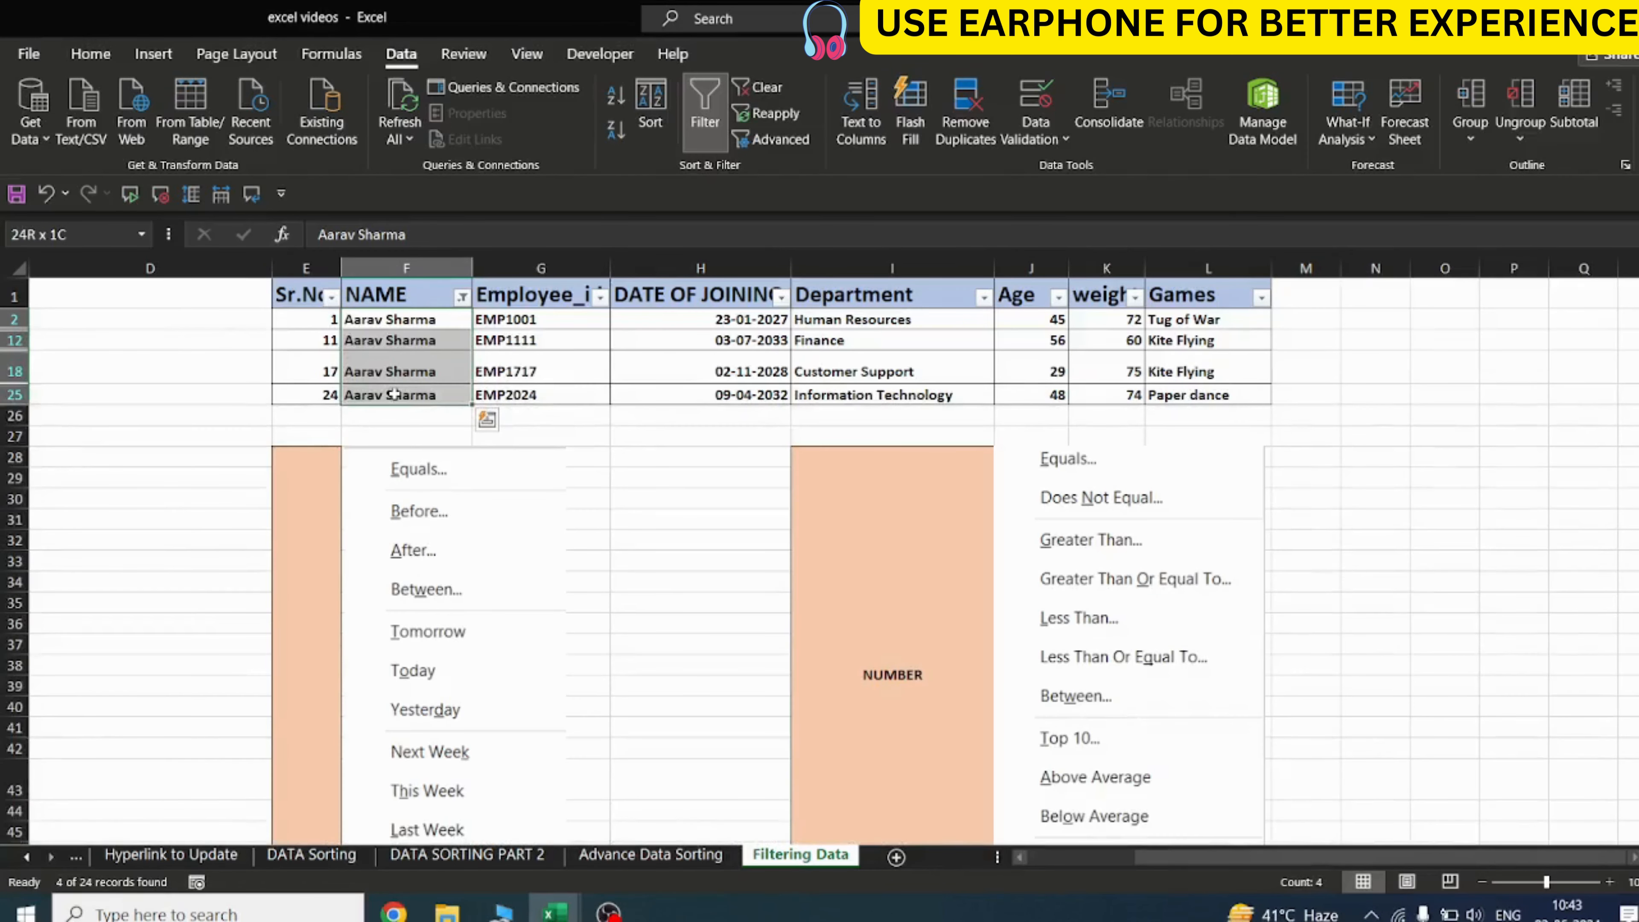
drag(393, 394, 897, 395)
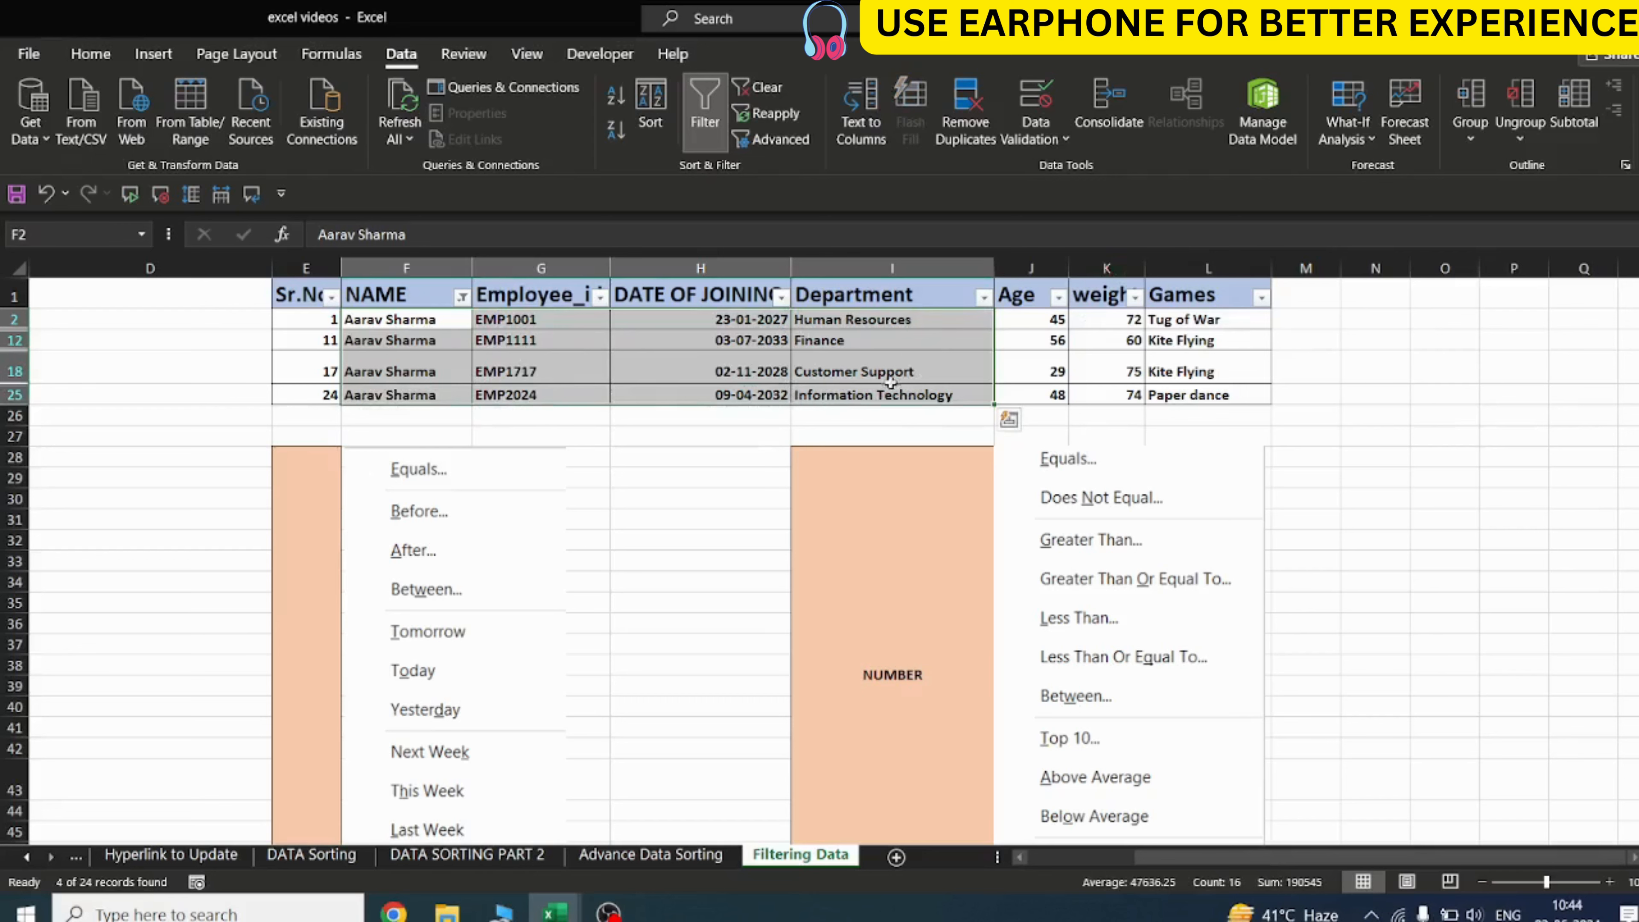
Clear the single-name filter from the NAME column
click(462, 297)
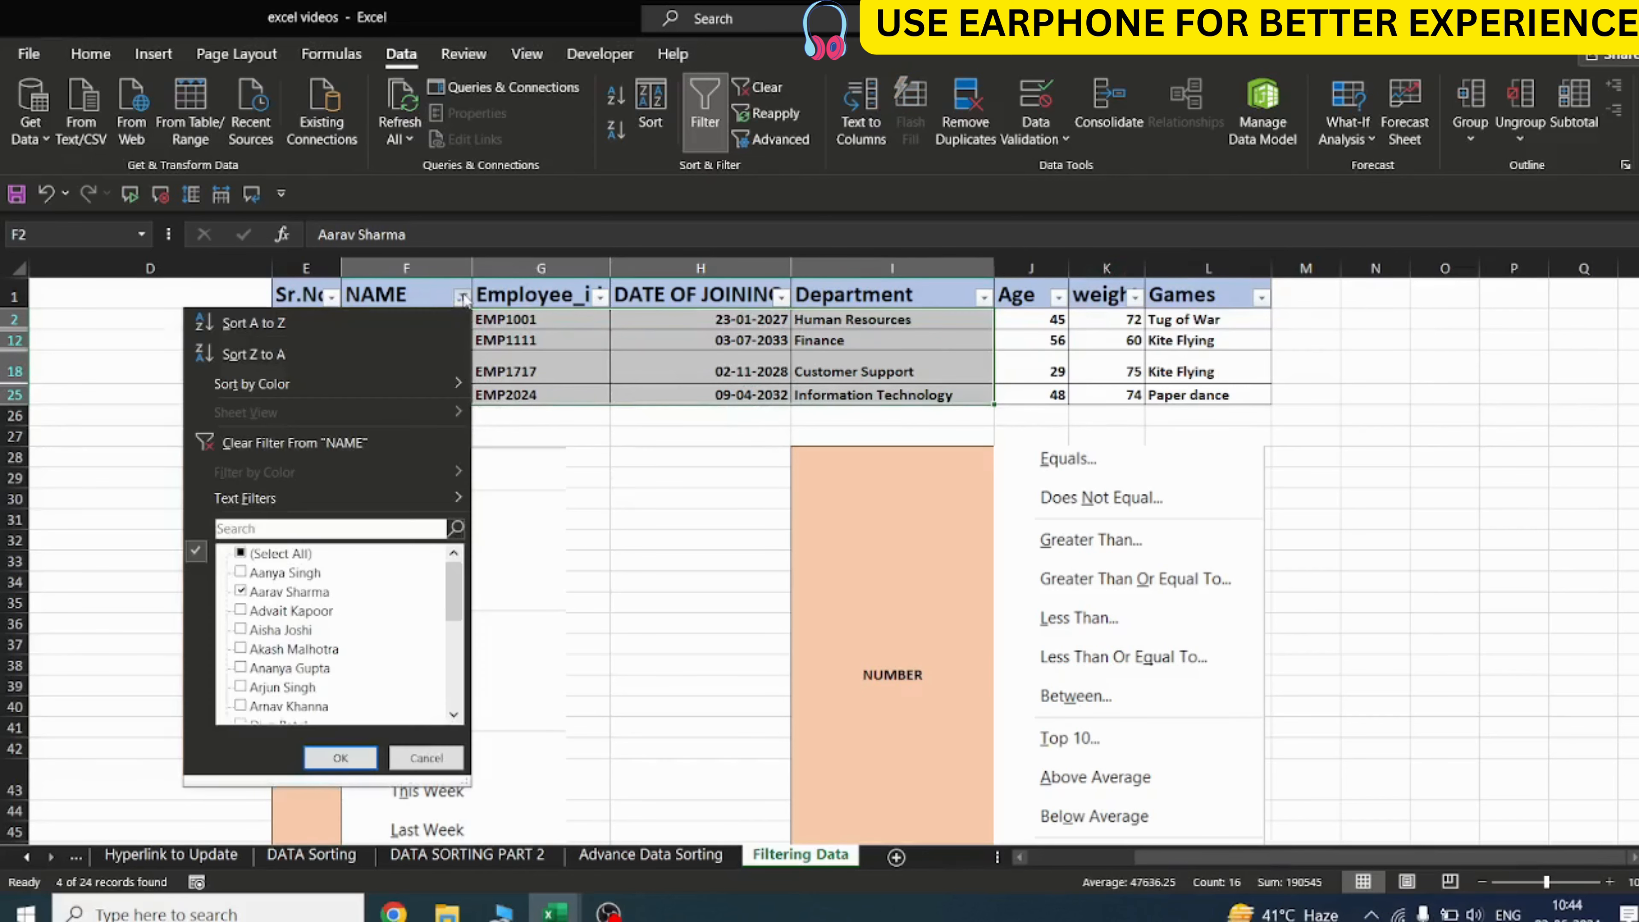
click(364, 442)
click(462, 297)
click(462, 297)
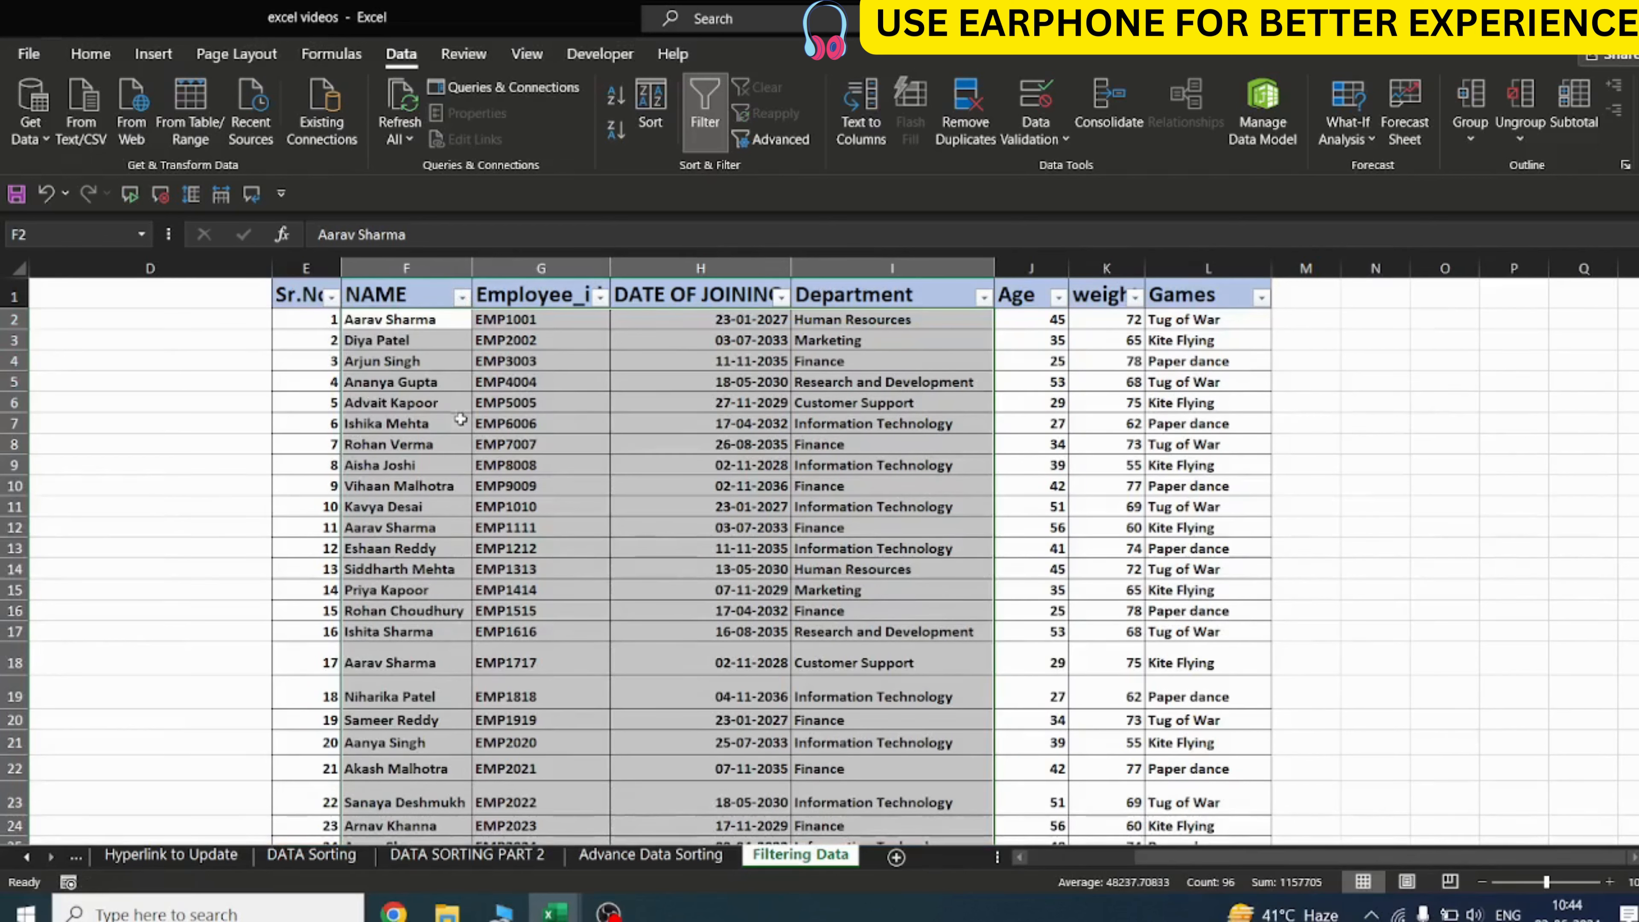
Apply a Begins With text filter for names starting with S, and select the matching records from NAME through DATE OF JOINING
click(462, 298)
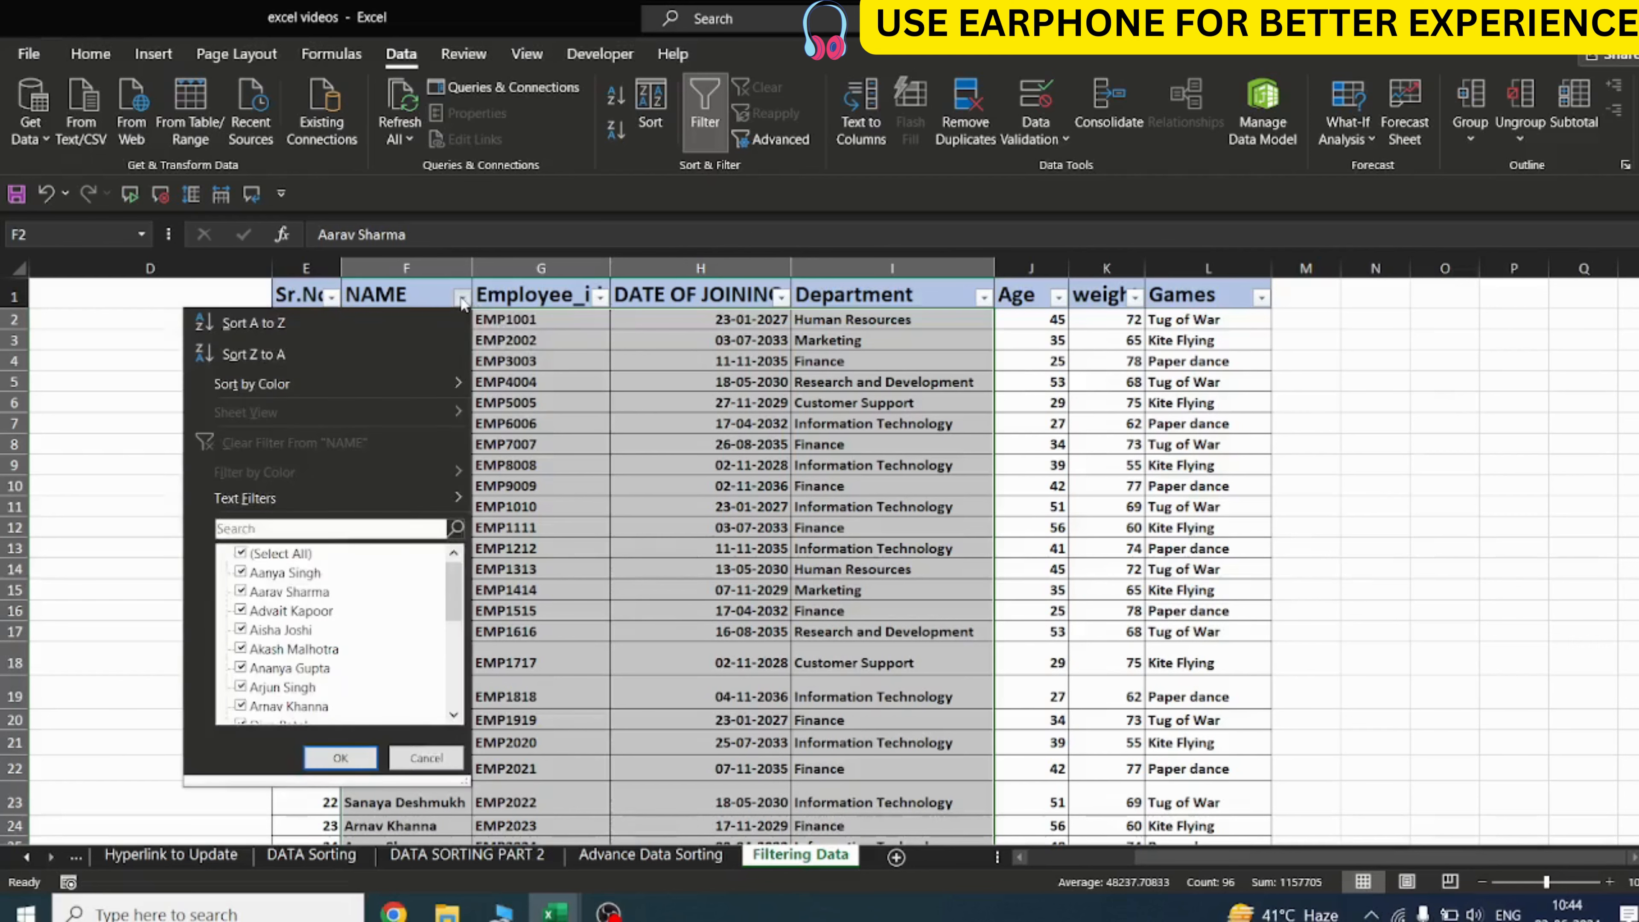
mouse_move(400, 499)
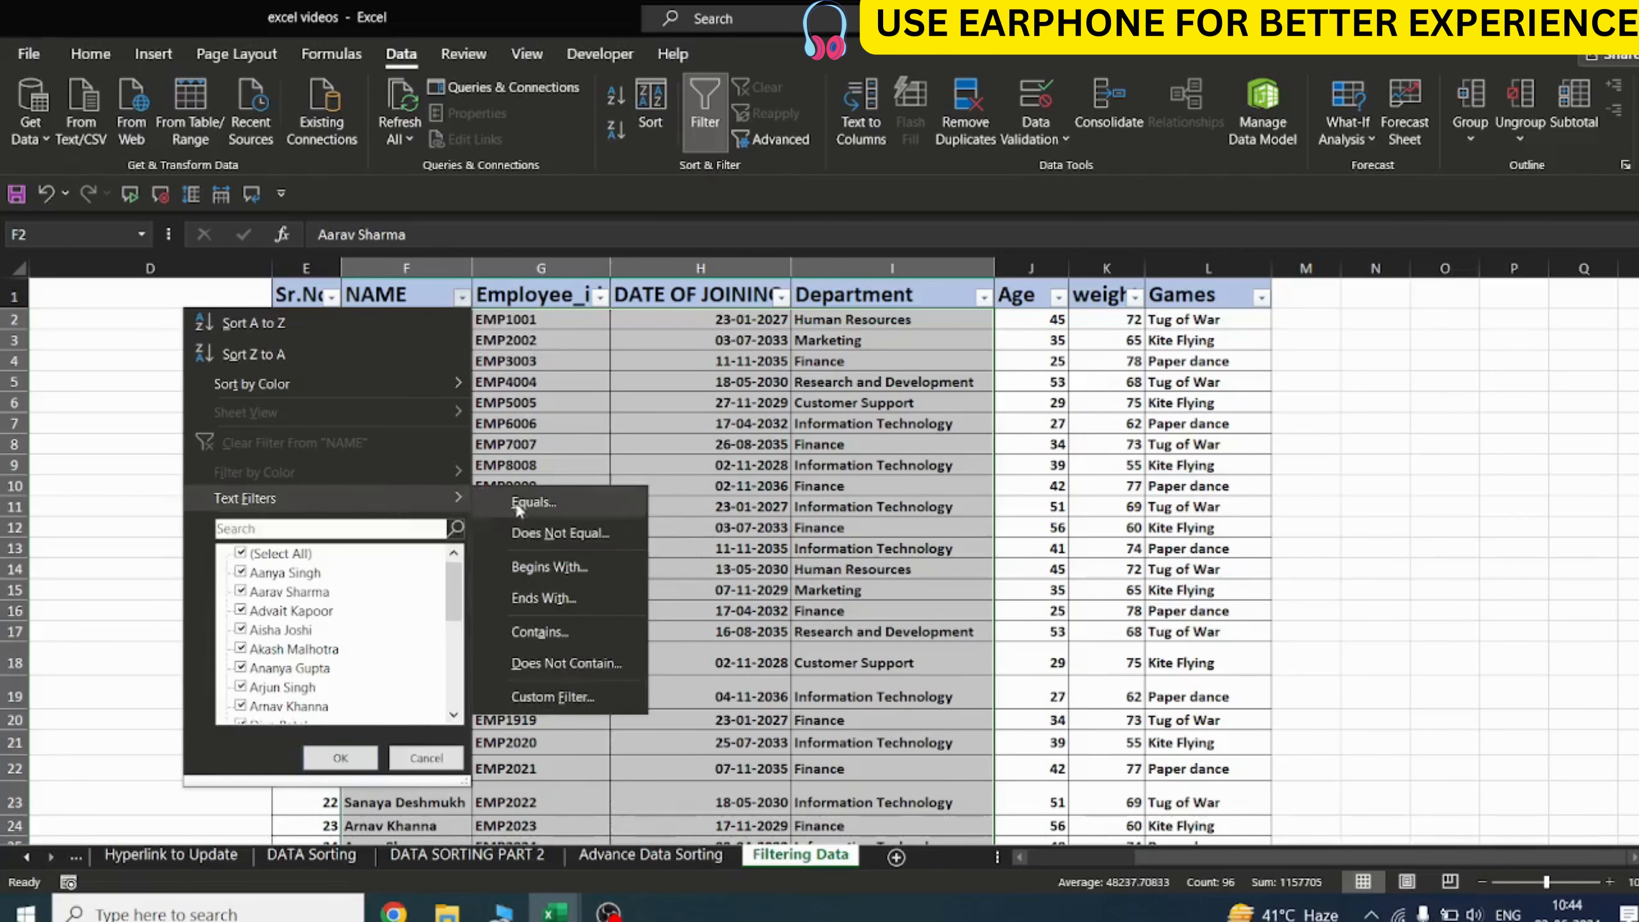
click(555, 568)
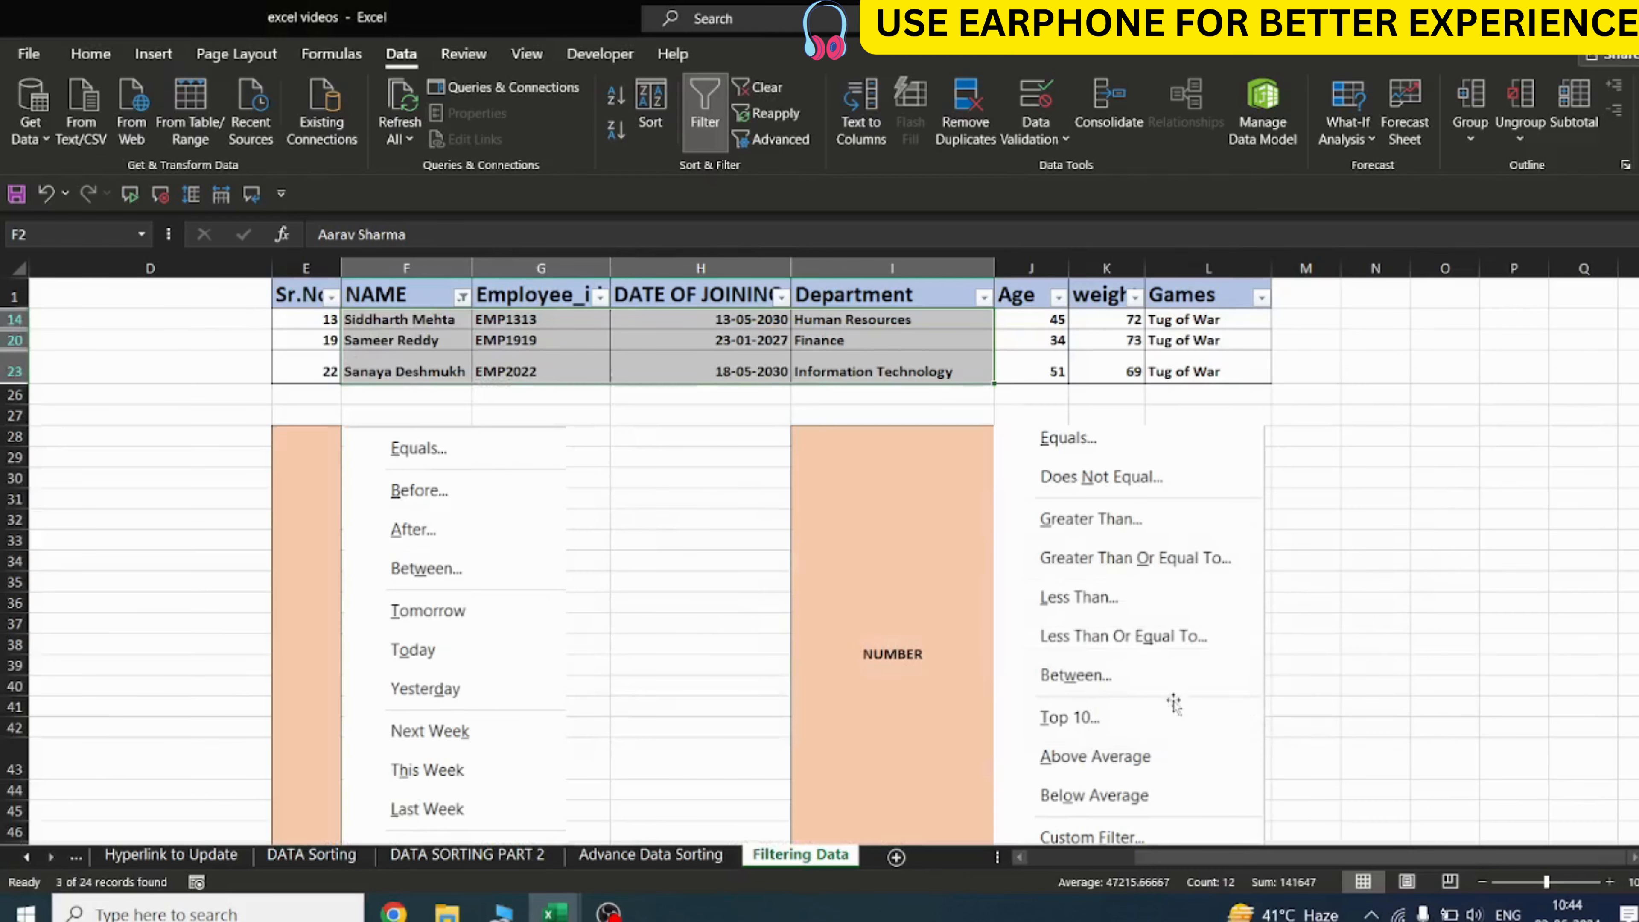
click(1278, 728)
drag(380, 321, 633, 373)
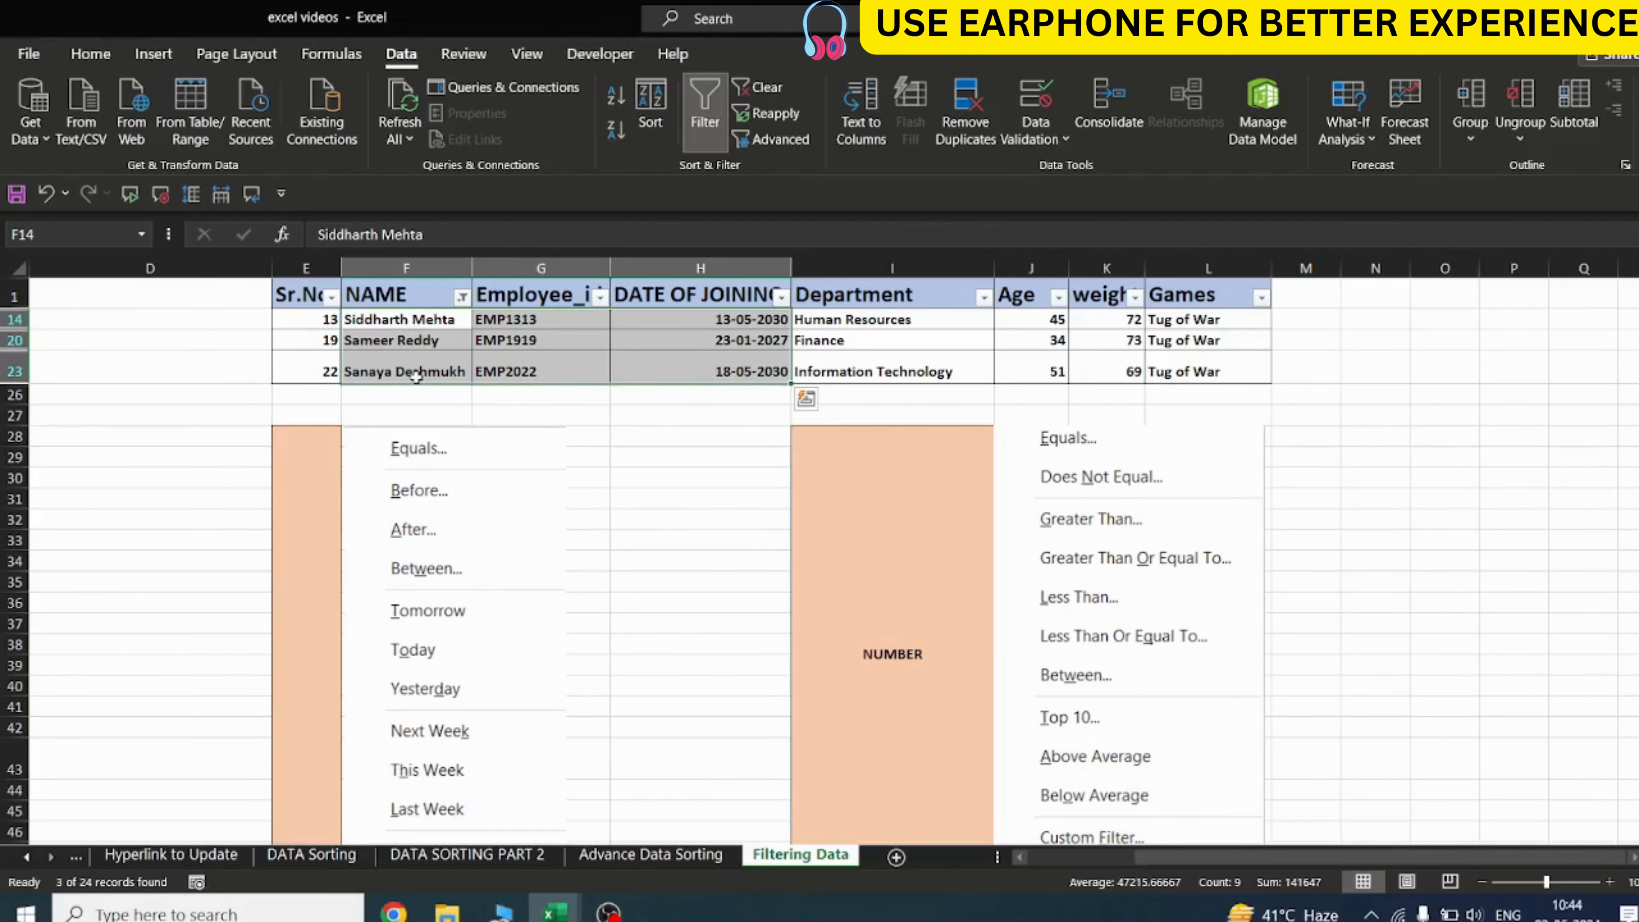
Clear the Begins With filter from the NAME column
click(504, 414)
click(462, 297)
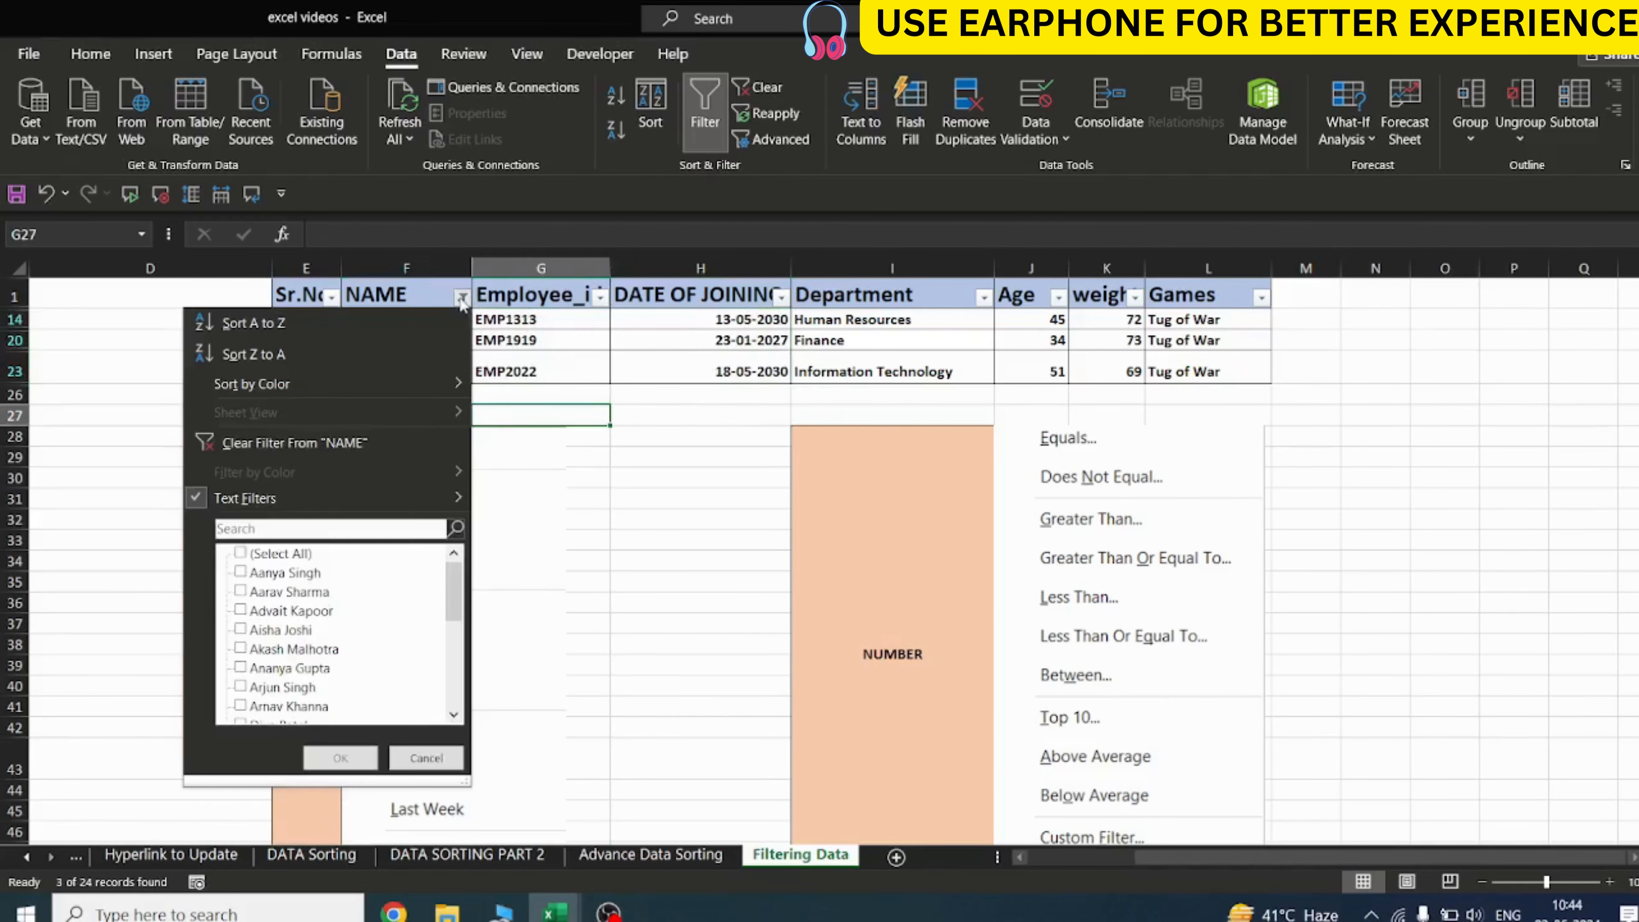
click(330, 445)
View the NAME column's text filter, value selection and sorting options without applying any of them
click(462, 297)
mouse_move(459, 504)
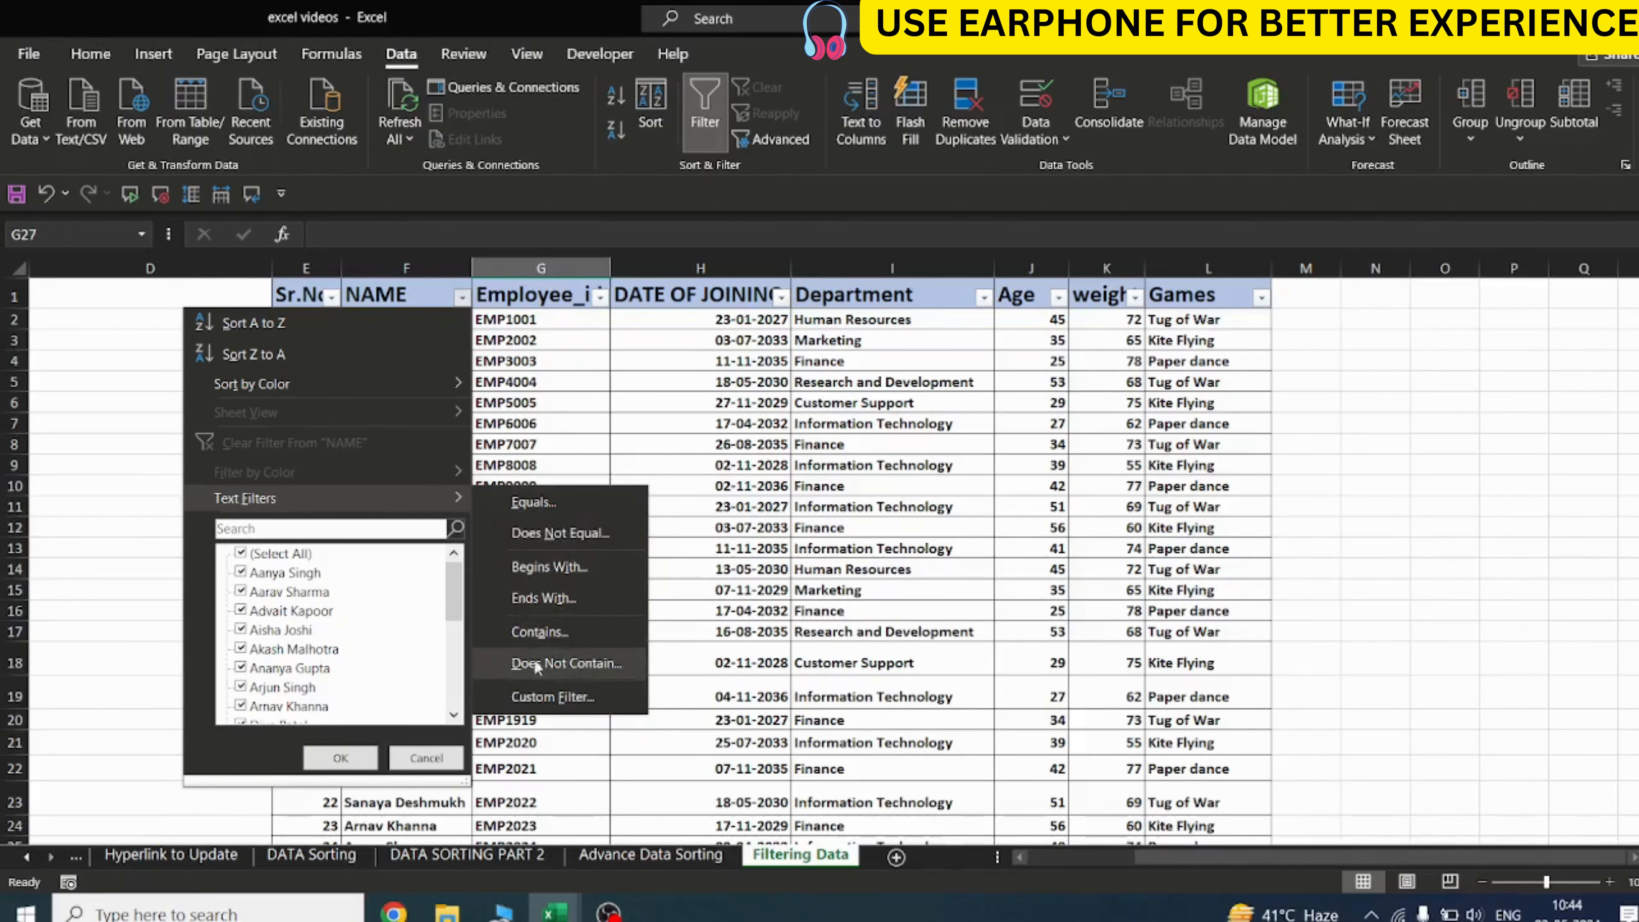
click(242, 555)
click(242, 556)
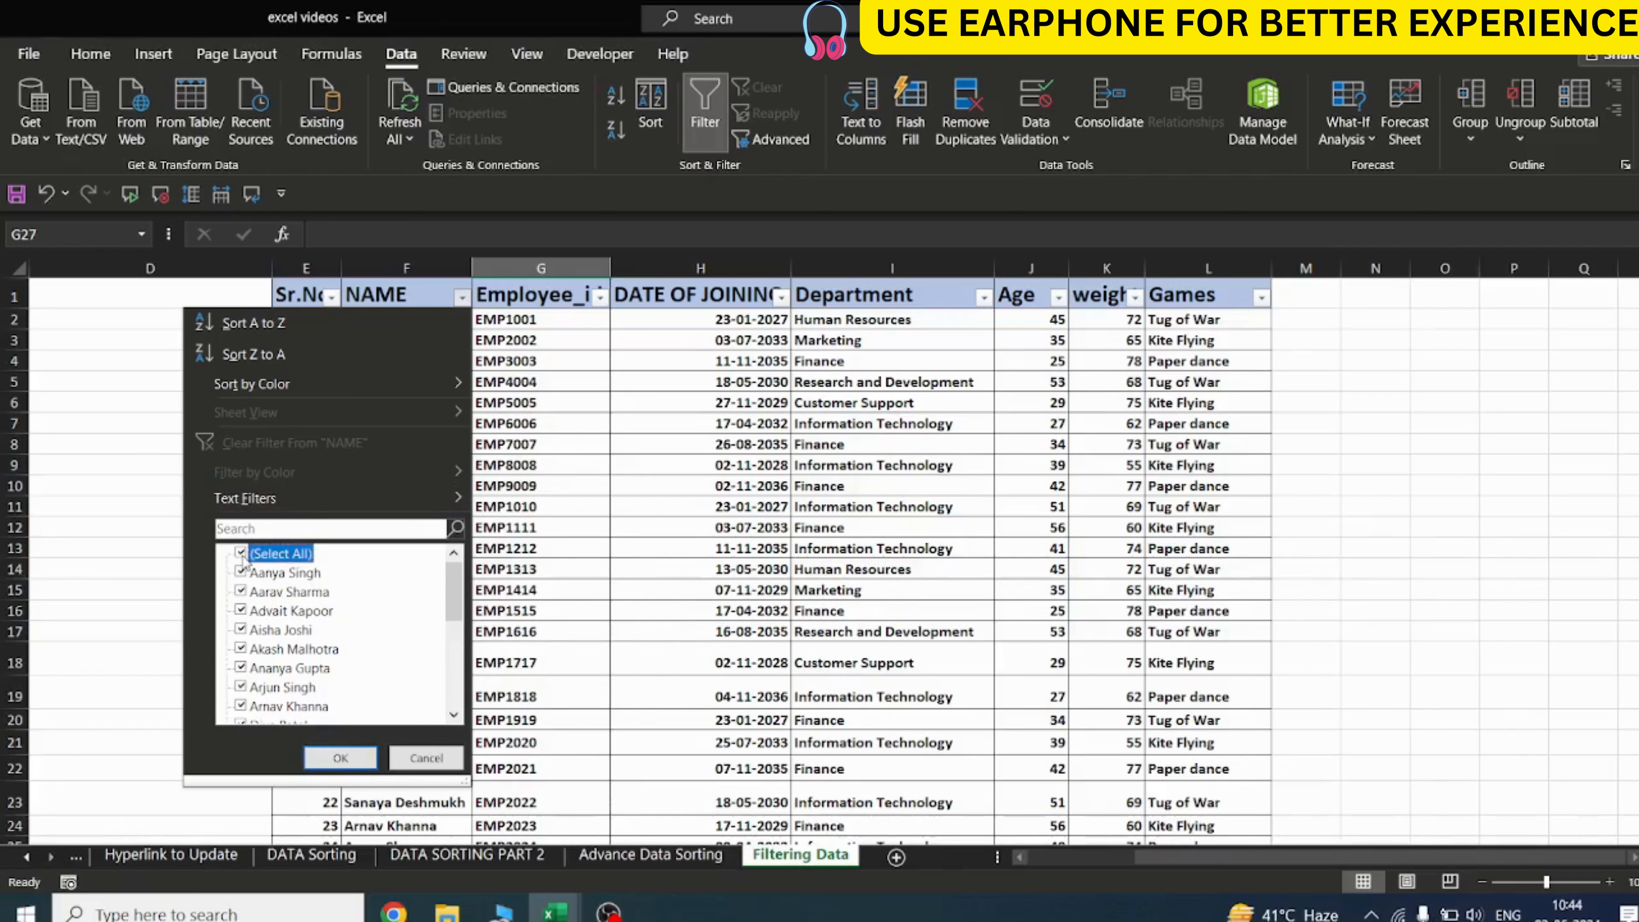
click(107, 578)
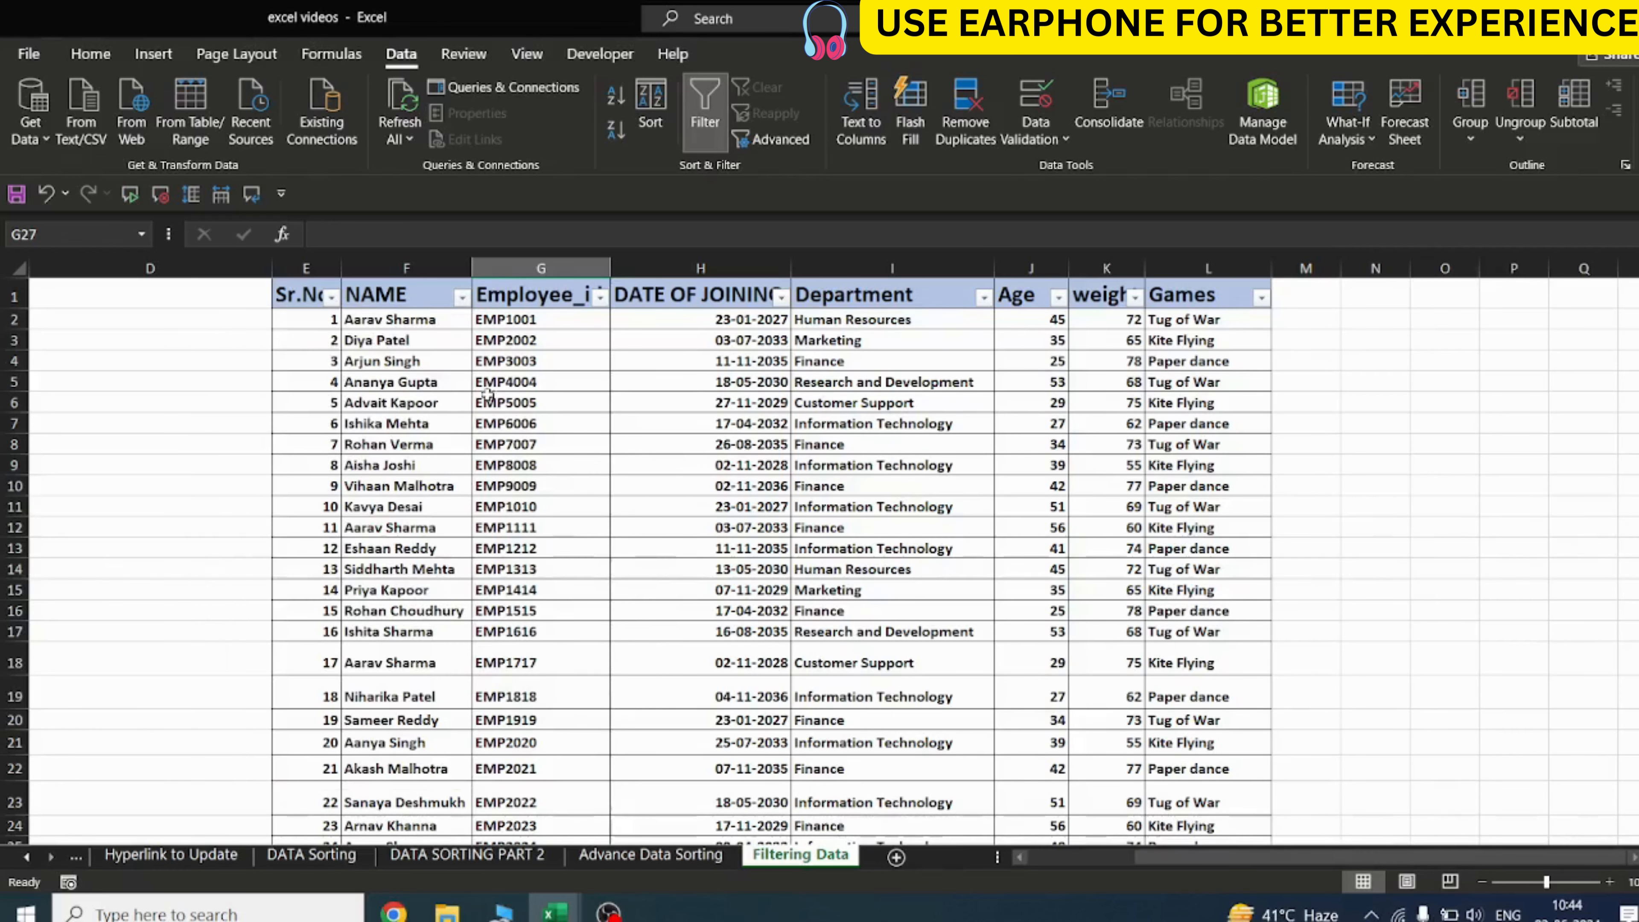
click(462, 297)
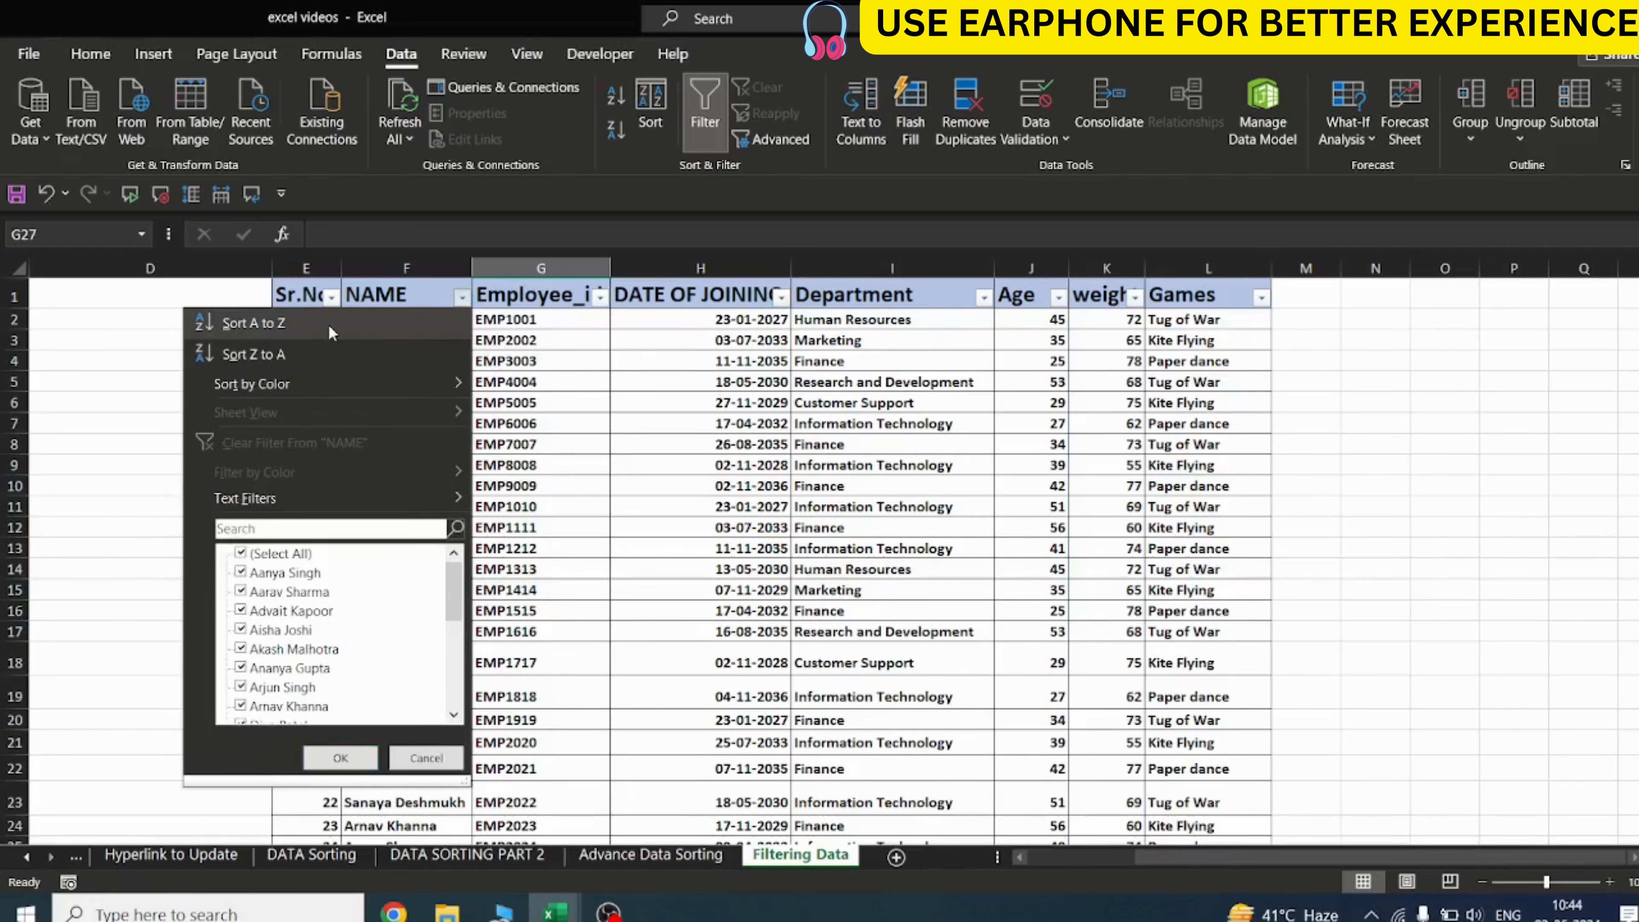
click(160, 298)
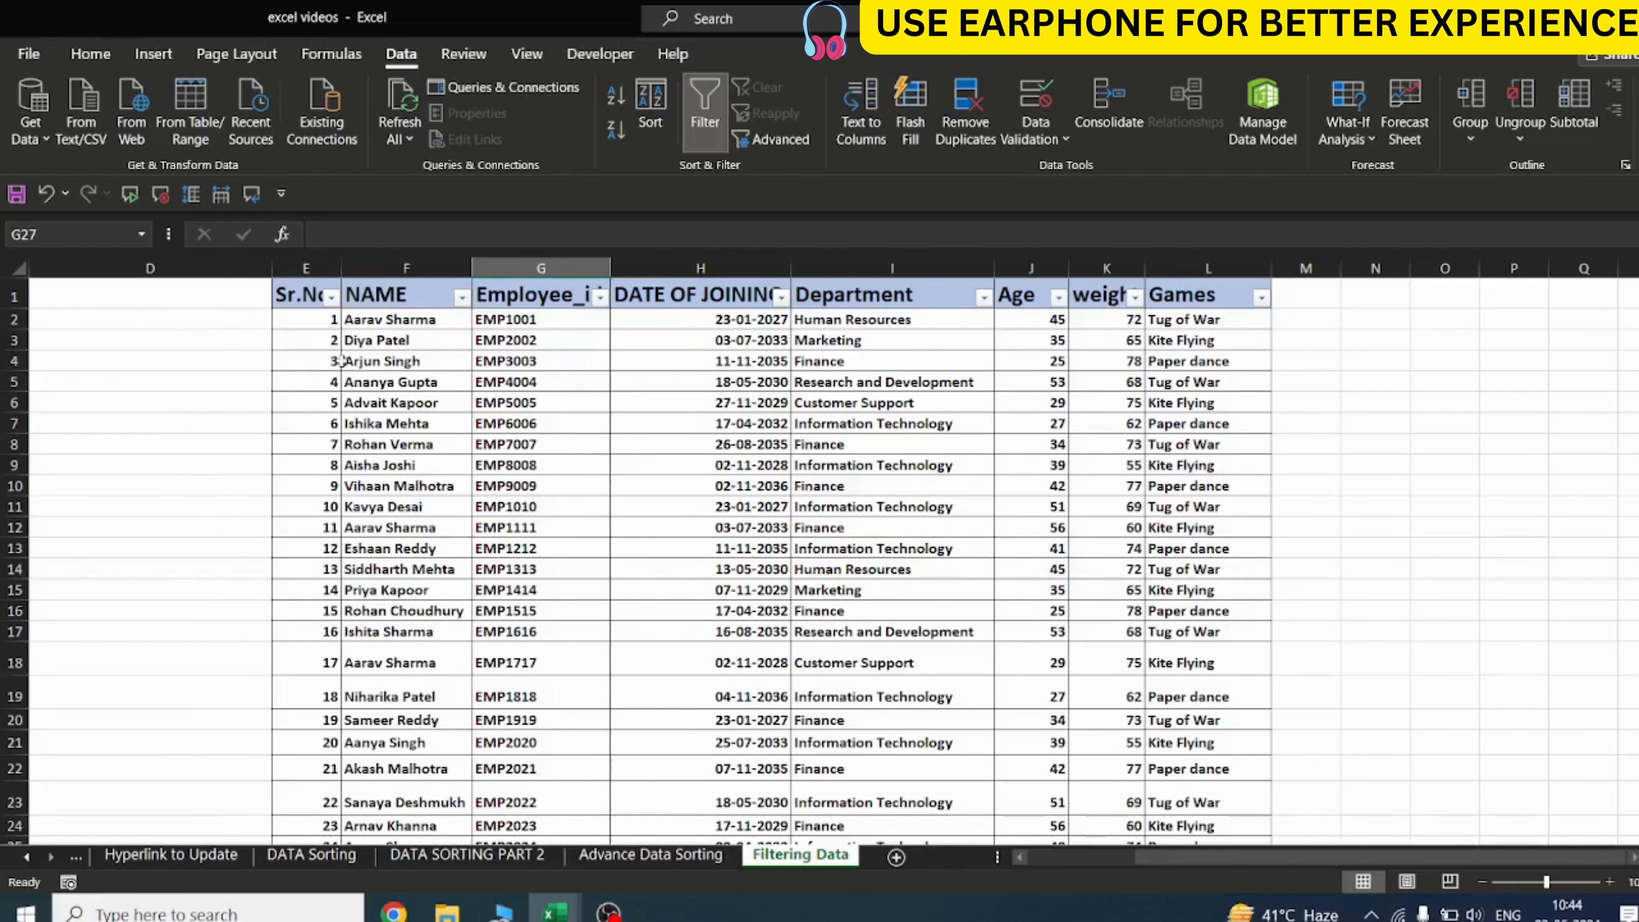
Enter the header INDEX in cell M1, next to the Games column
click(1320, 292)
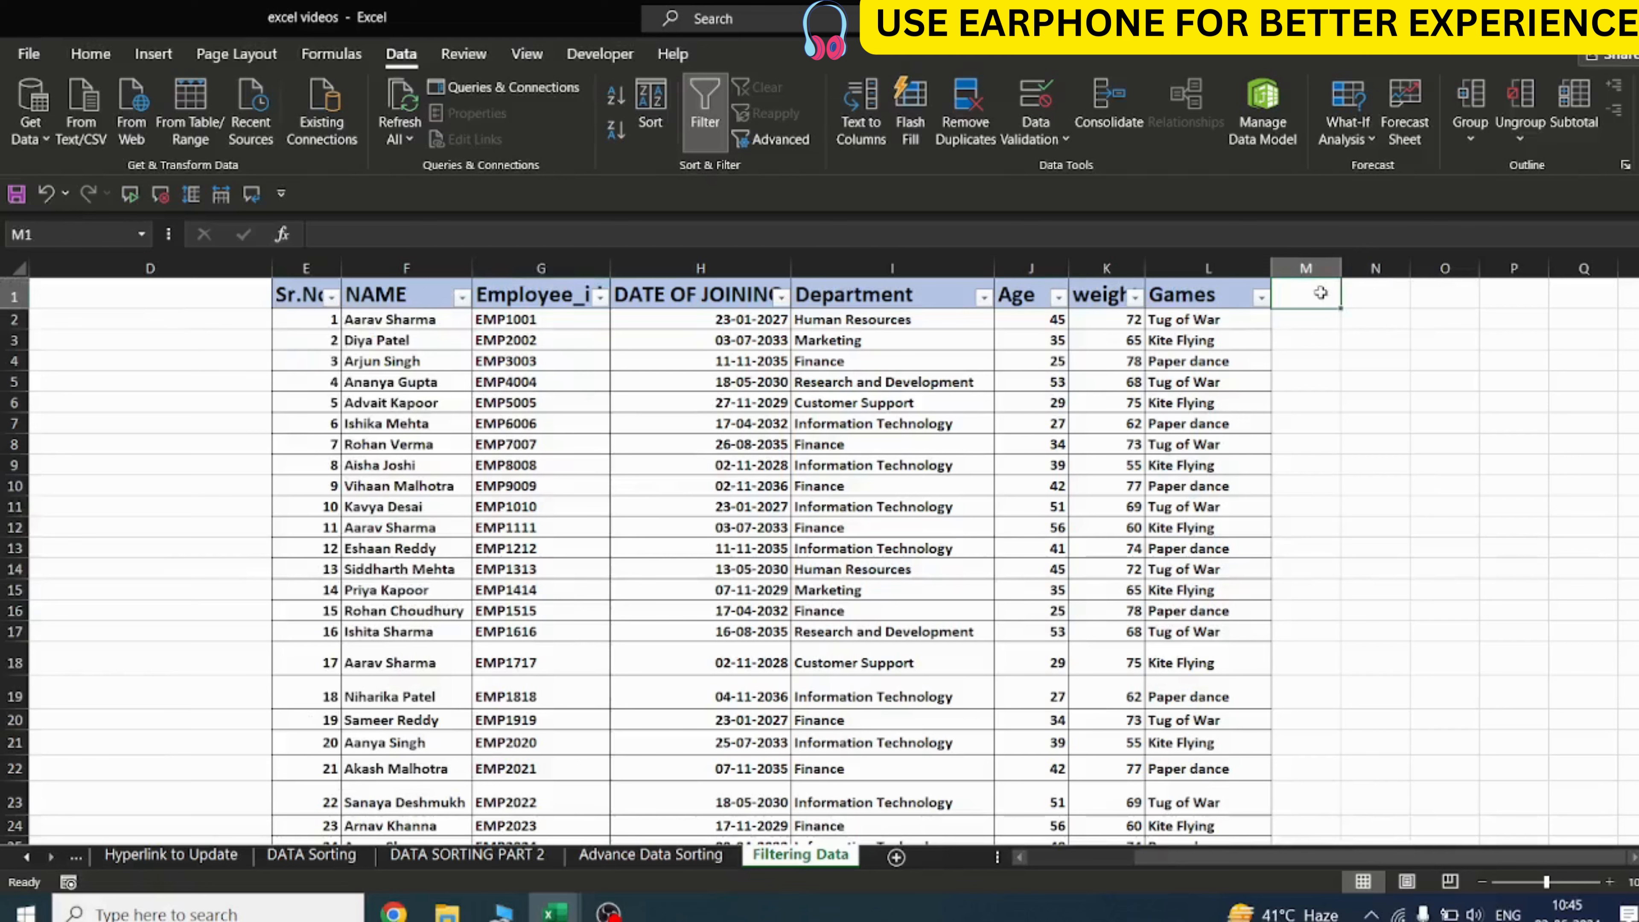
text(INDEX)
key(Return)
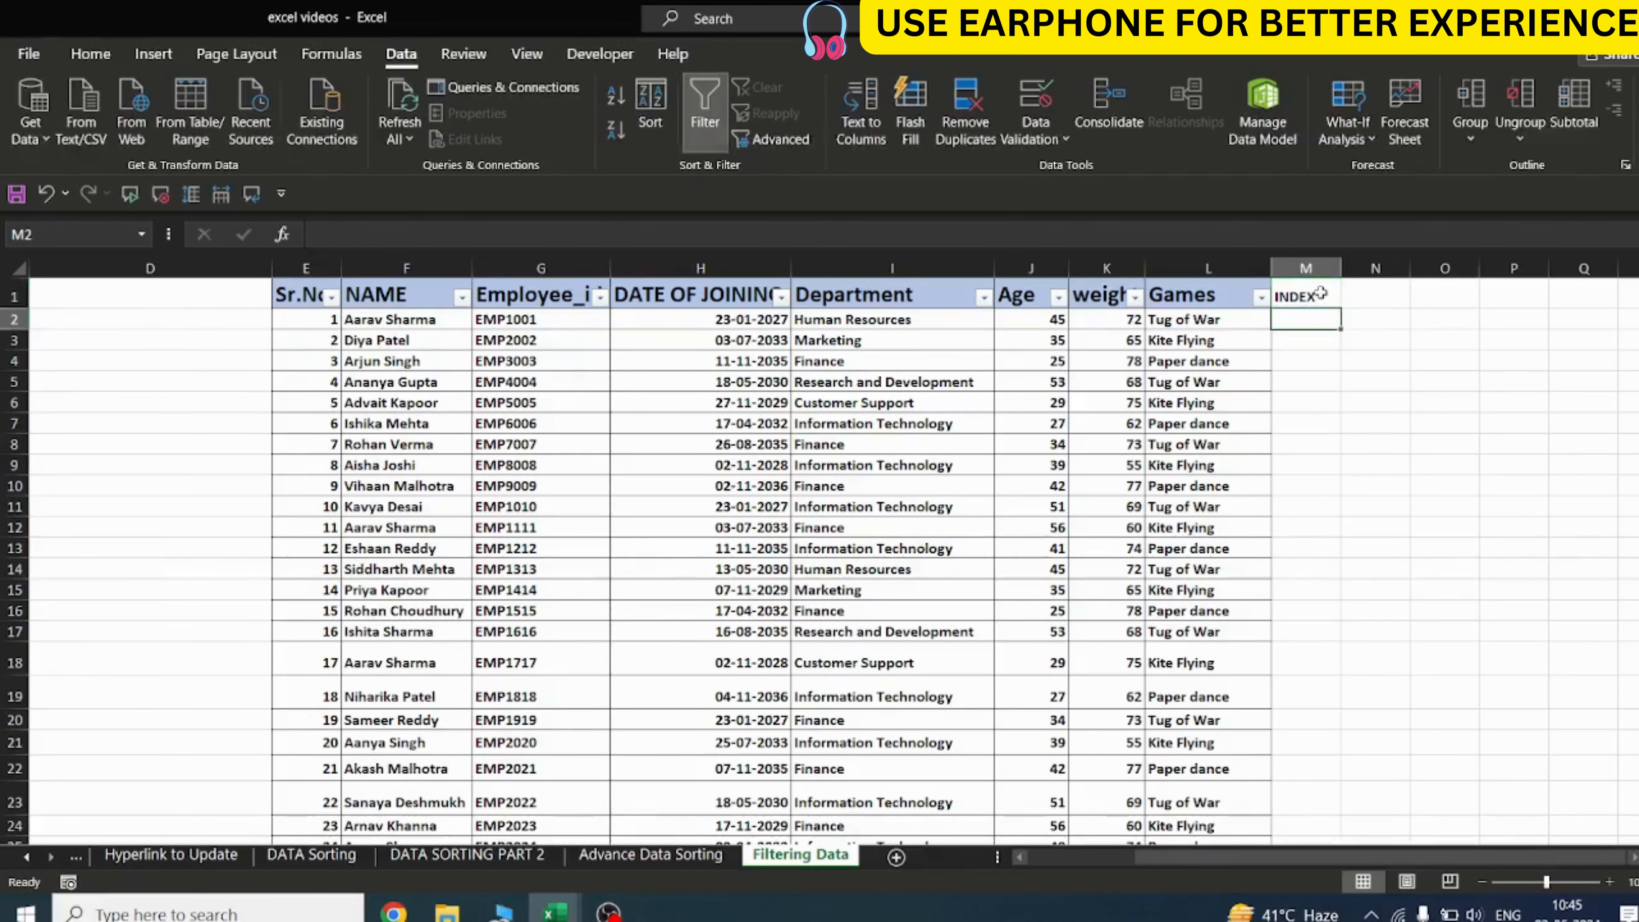
Fill the INDEX column from M2 down the table's rows with sequential numbers starting at 1 and 2
text(1)
key(Return)
text(2)
key(Return)
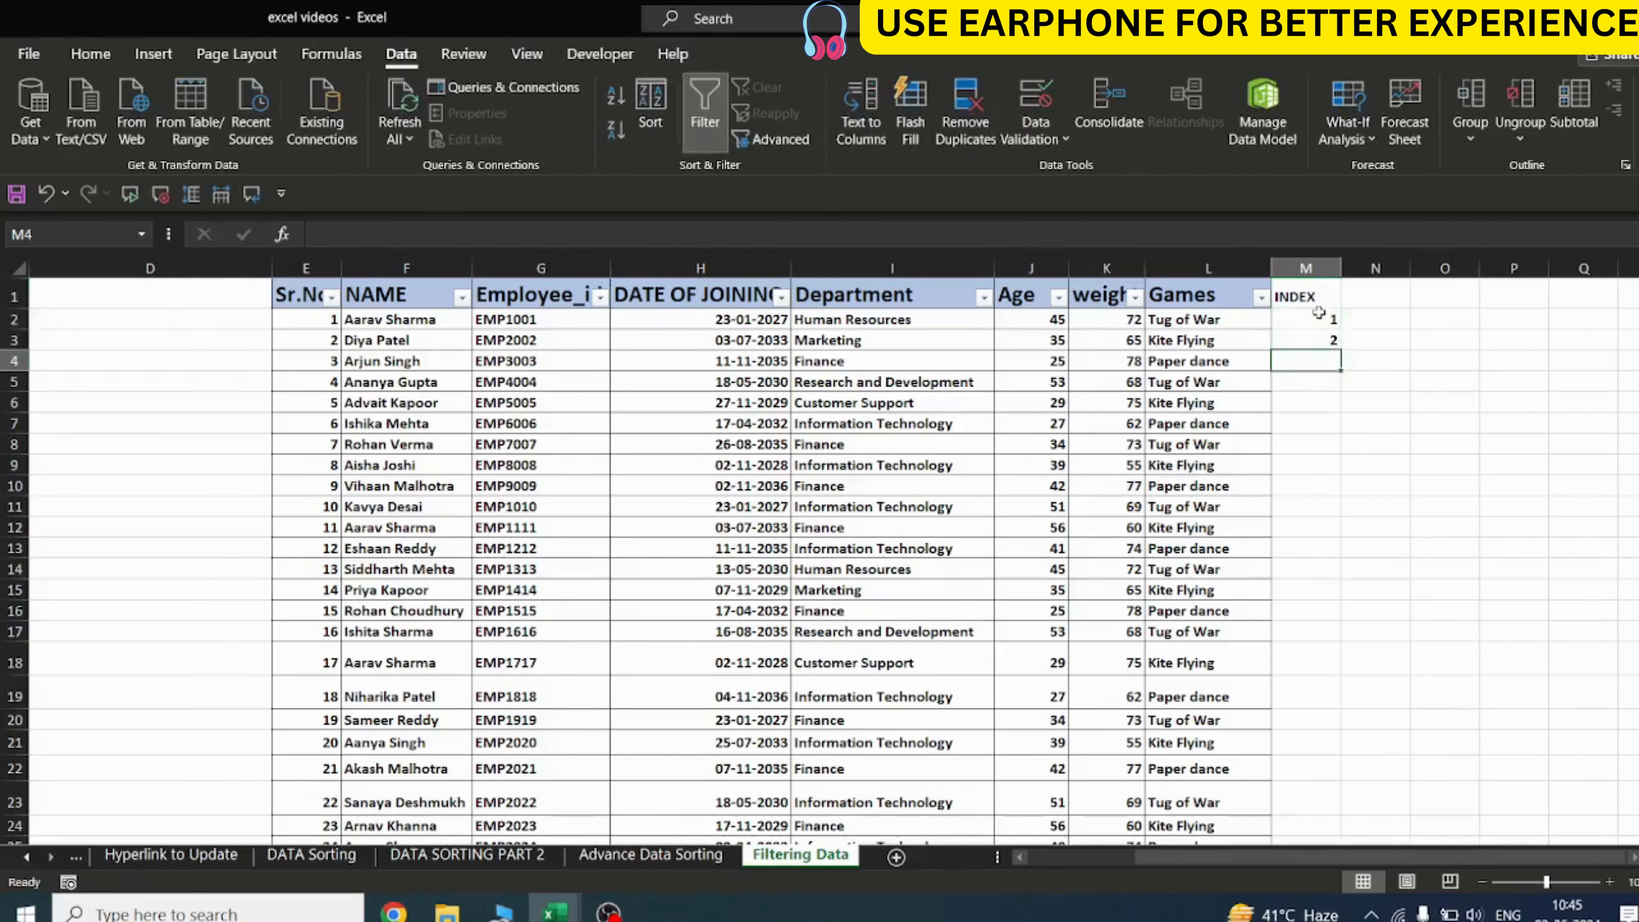
click(1318, 323)
drag(1318, 322, 1324, 339)
double_click(1342, 349)
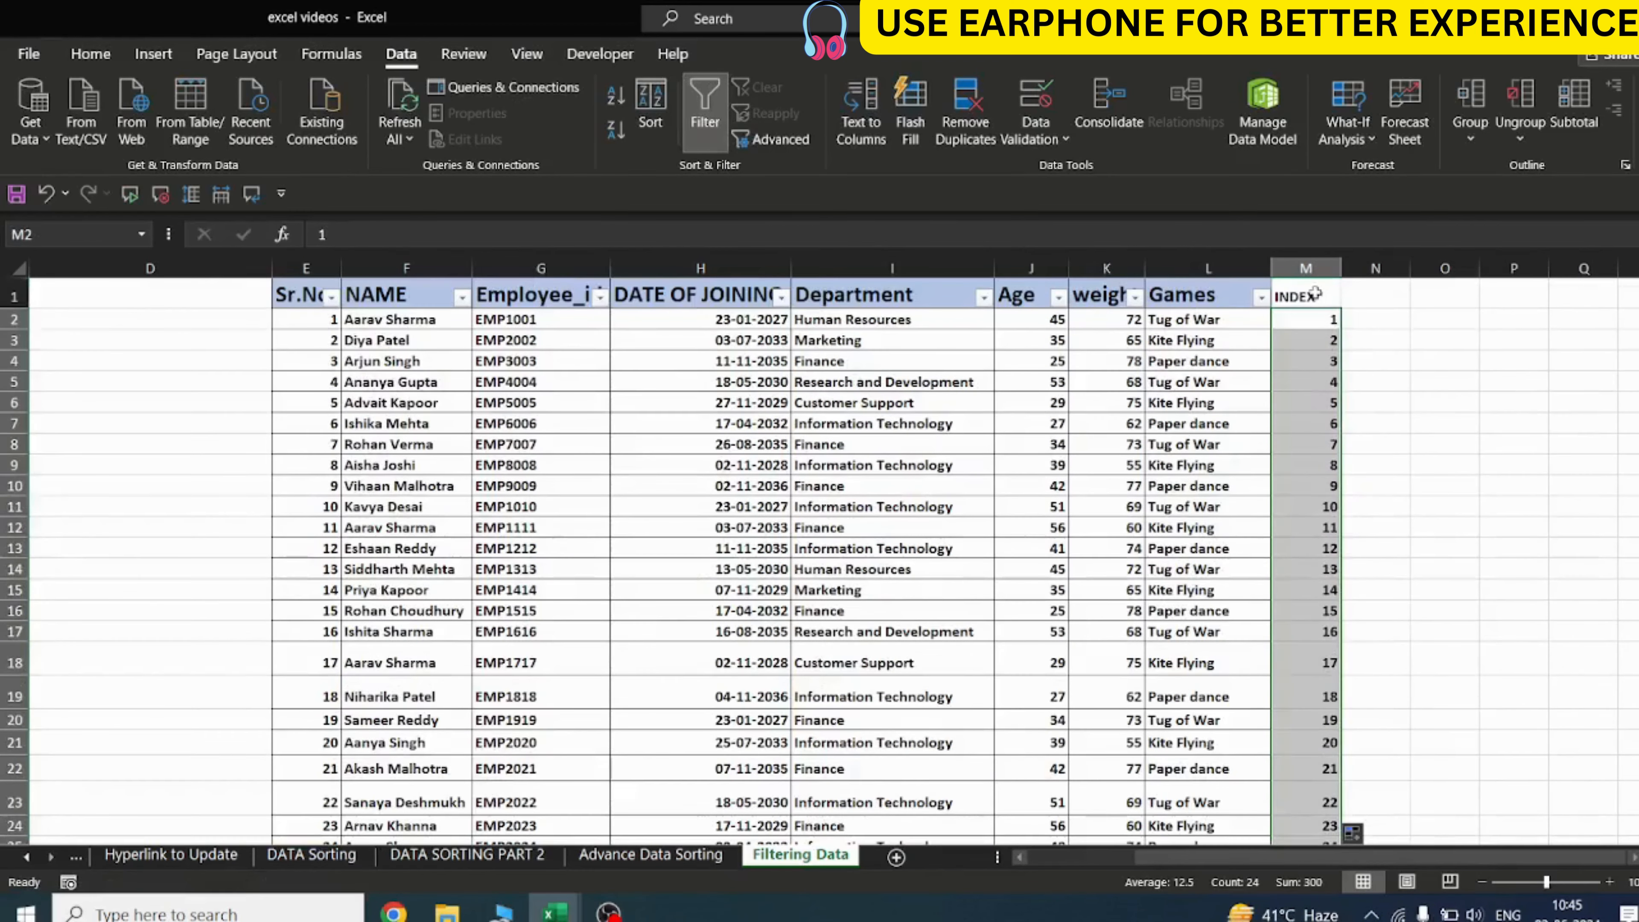
click(1313, 294)
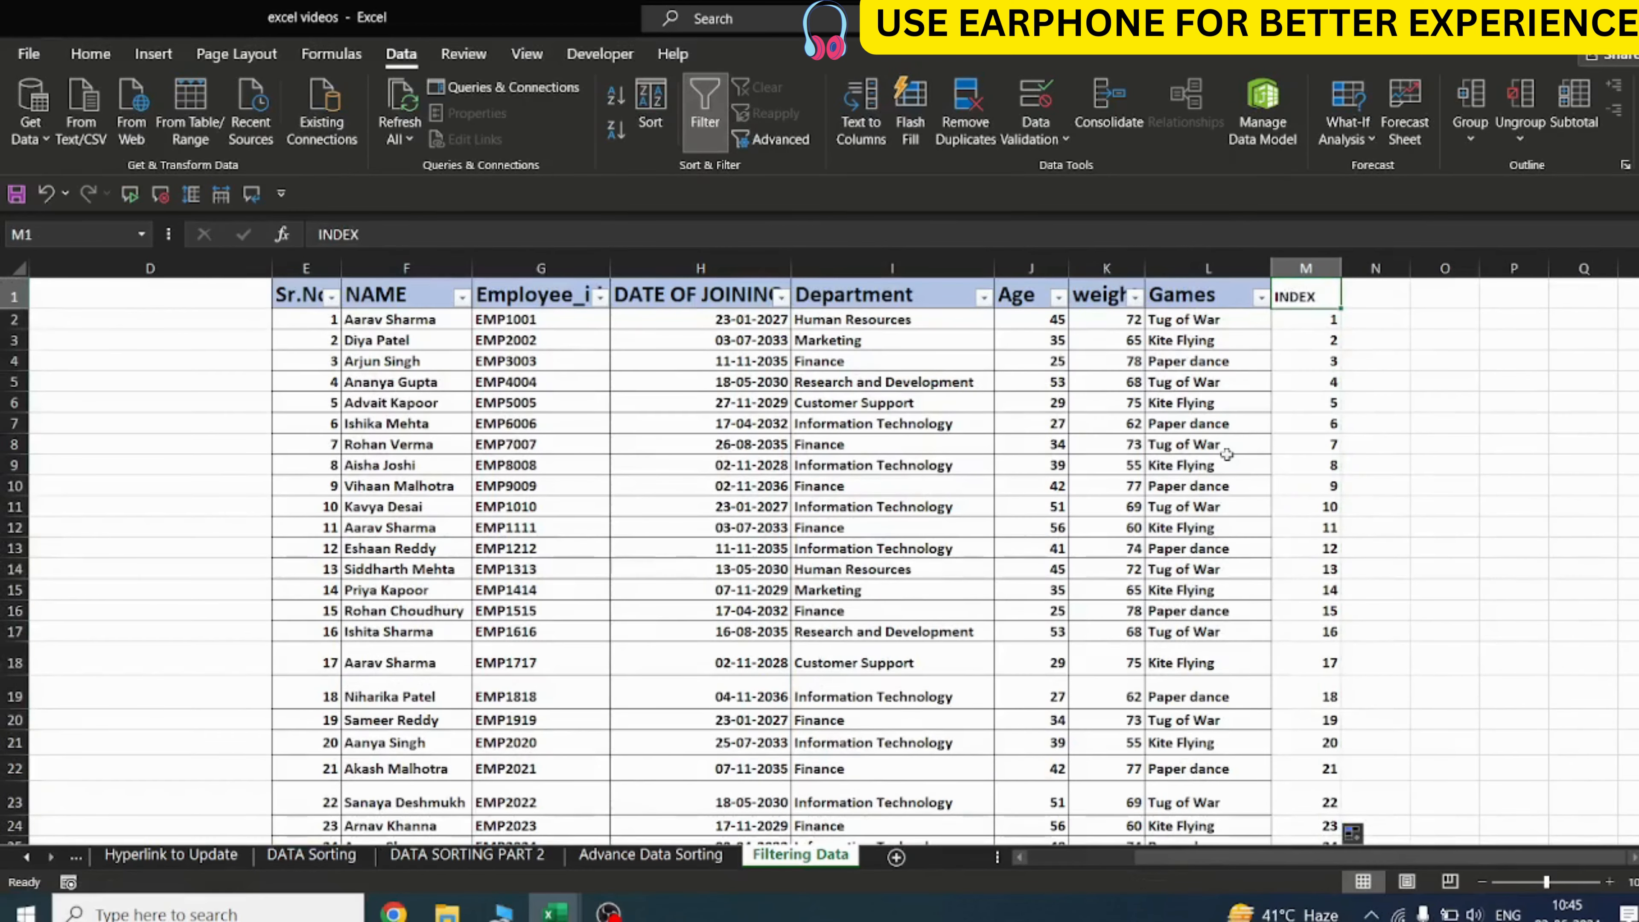
Match the INDEX column to the table by copying the Games header's formatting onto the INDEX header with Format Painter
drag(1305, 303, 1305, 746)
click(91, 53)
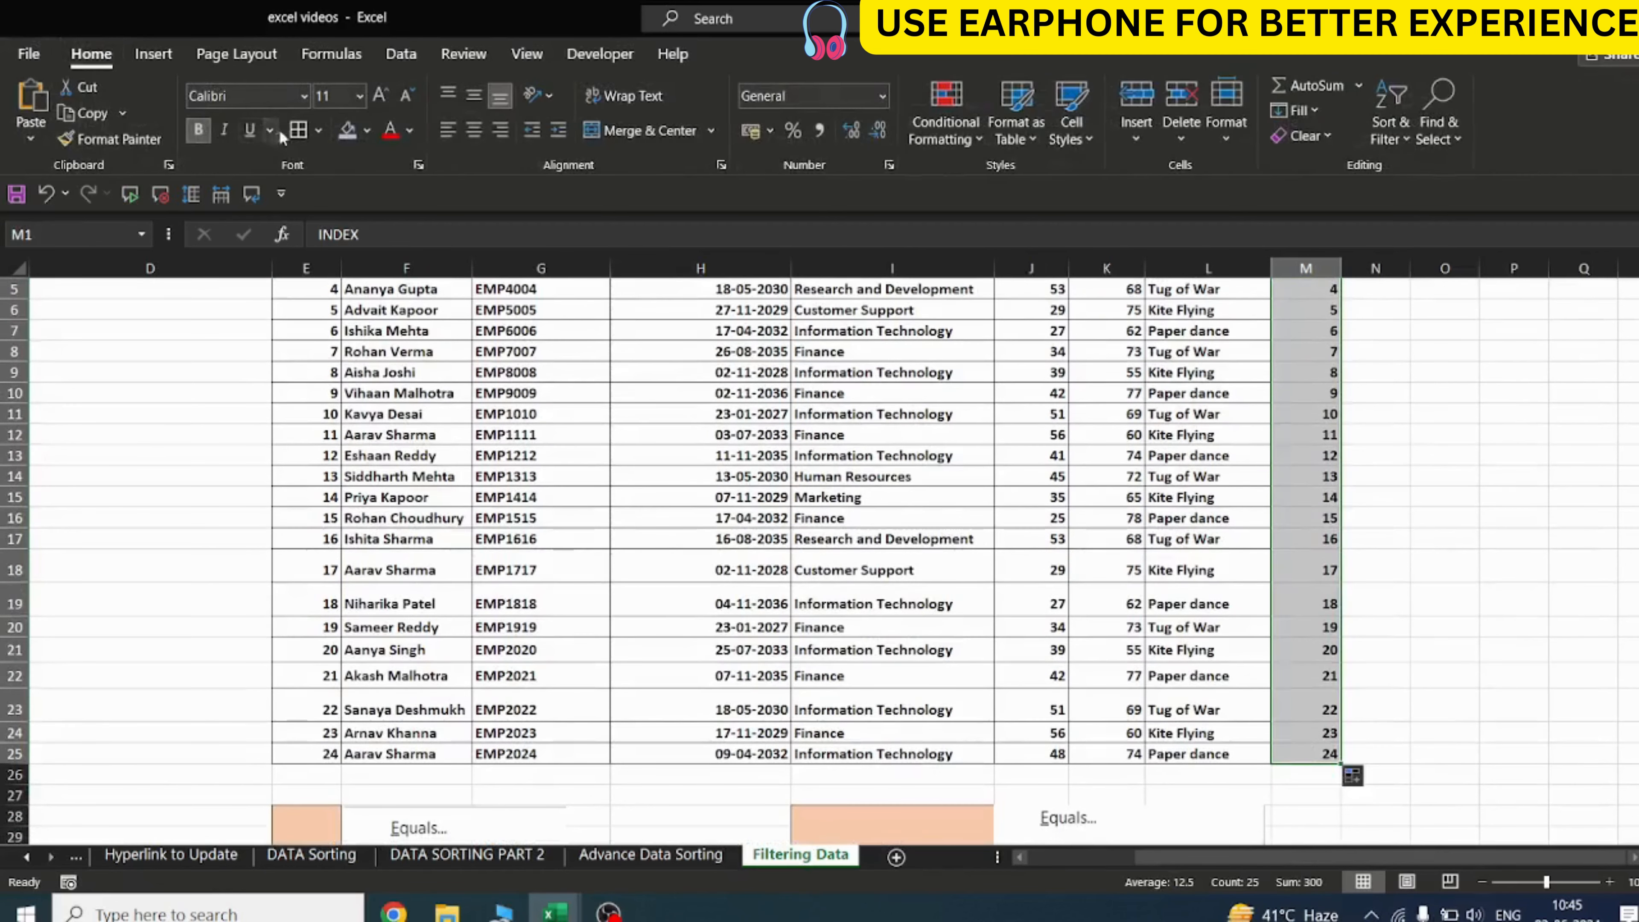
scroll(798, 632, up, 2)
click(799, 633)
click(1219, 298)
click(110, 138)
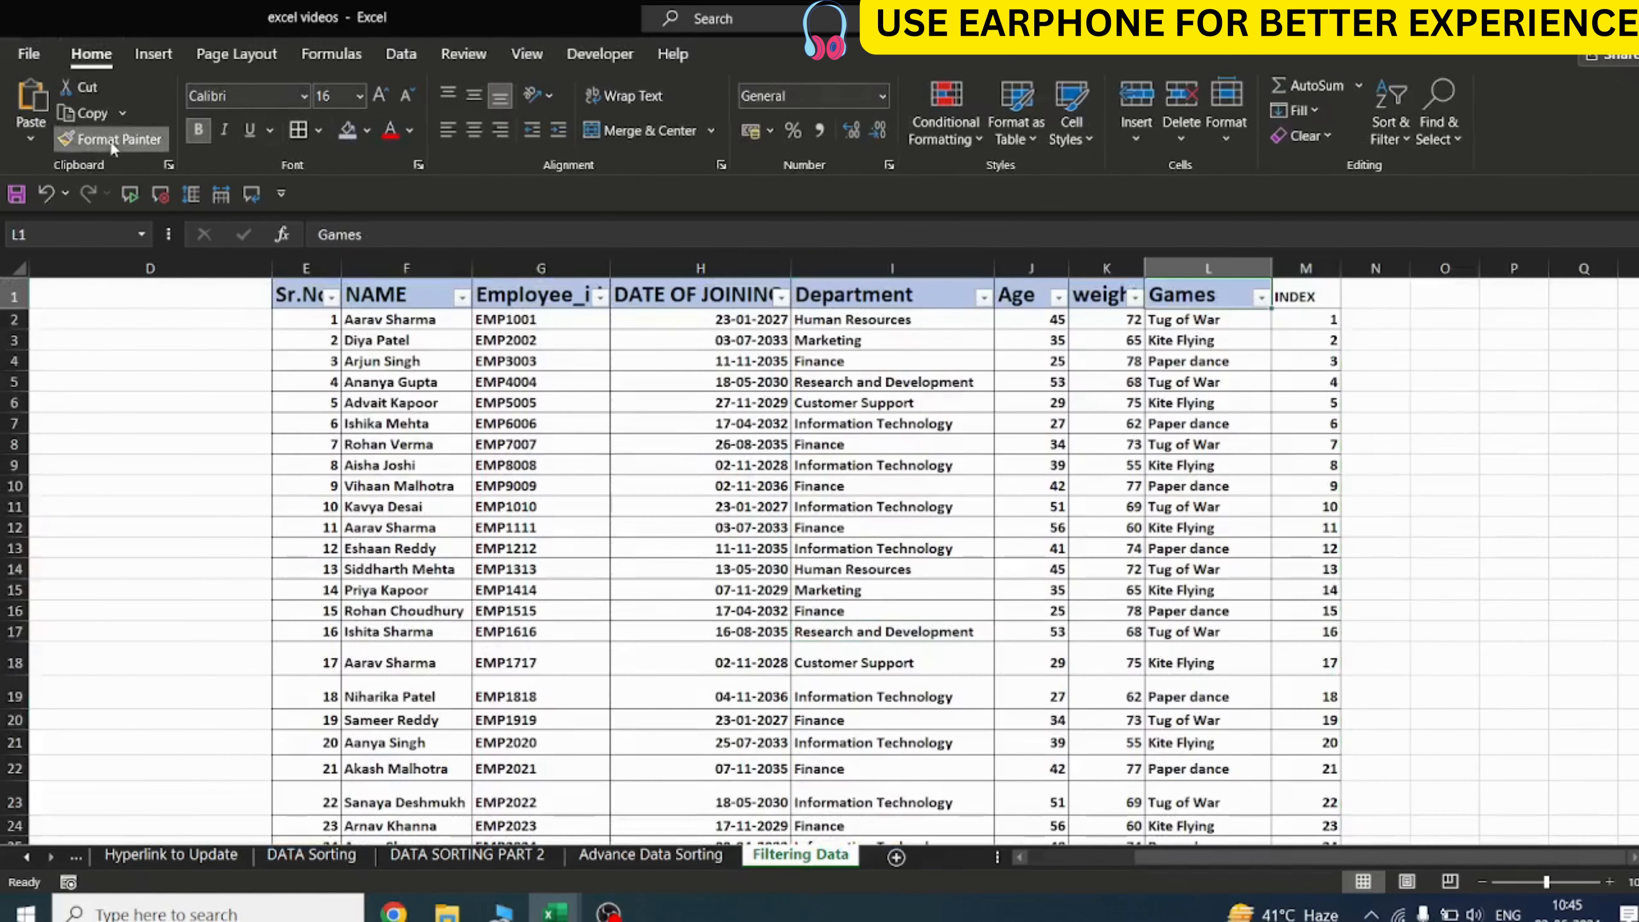
click(1303, 297)
Turn the table's filter off and on again so that it includes the INDEX column
click(1206, 381)
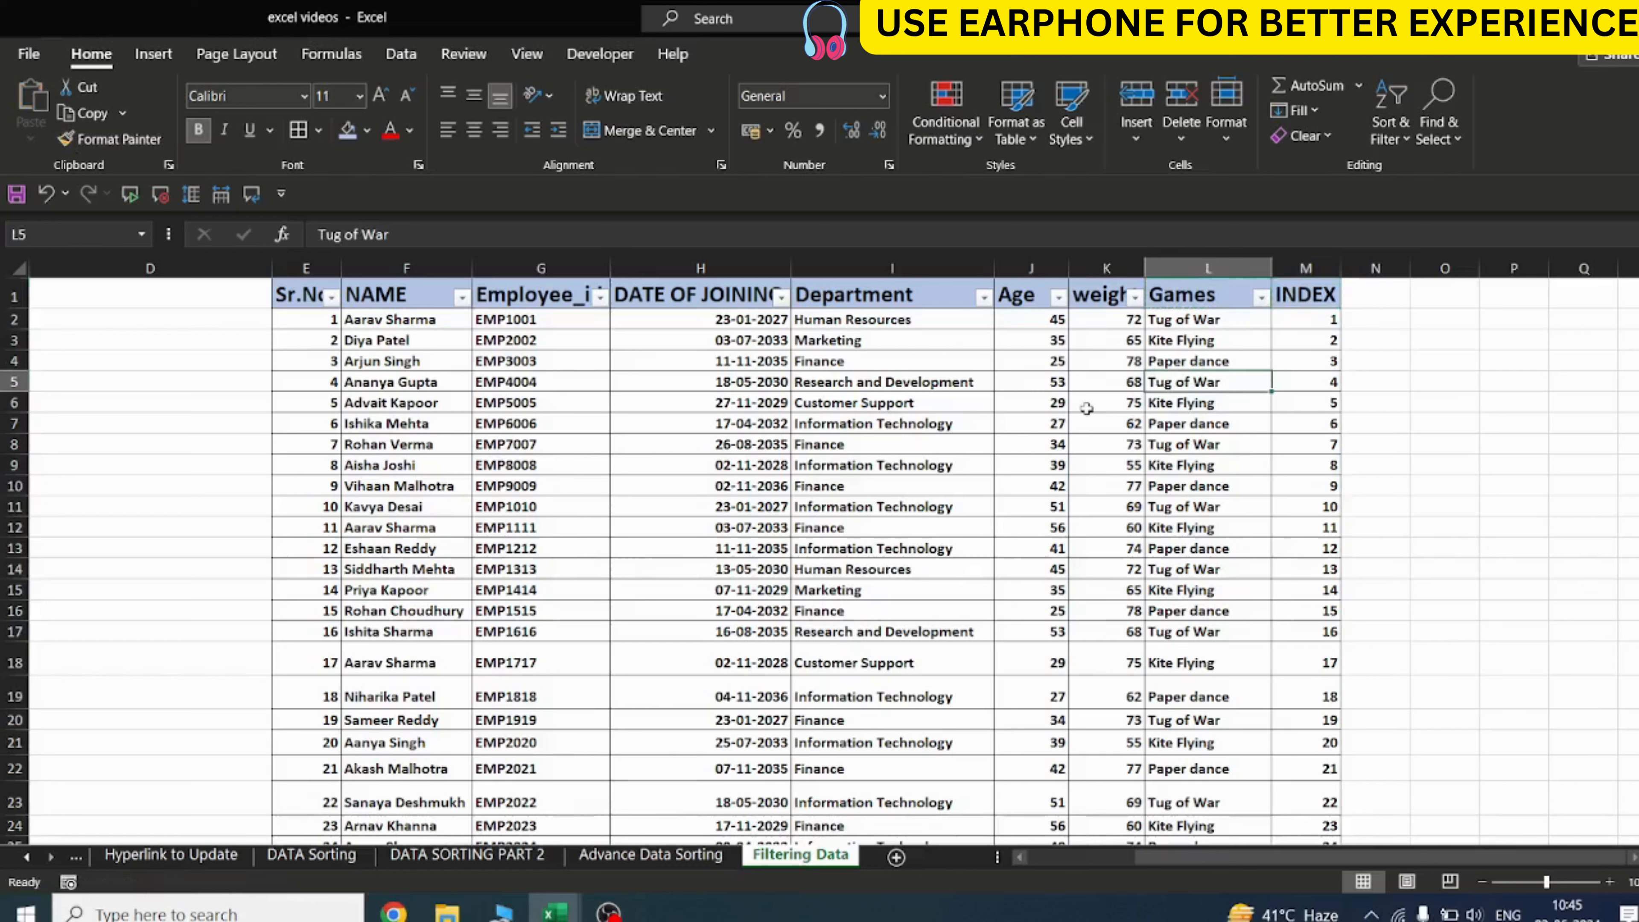
key(ctrl+shift+l)
key(ctrl+shift+l)
Sort the table by NAME from A to Z, and clear the sort state
click(476, 298)
click(462, 297)
click(245, 349)
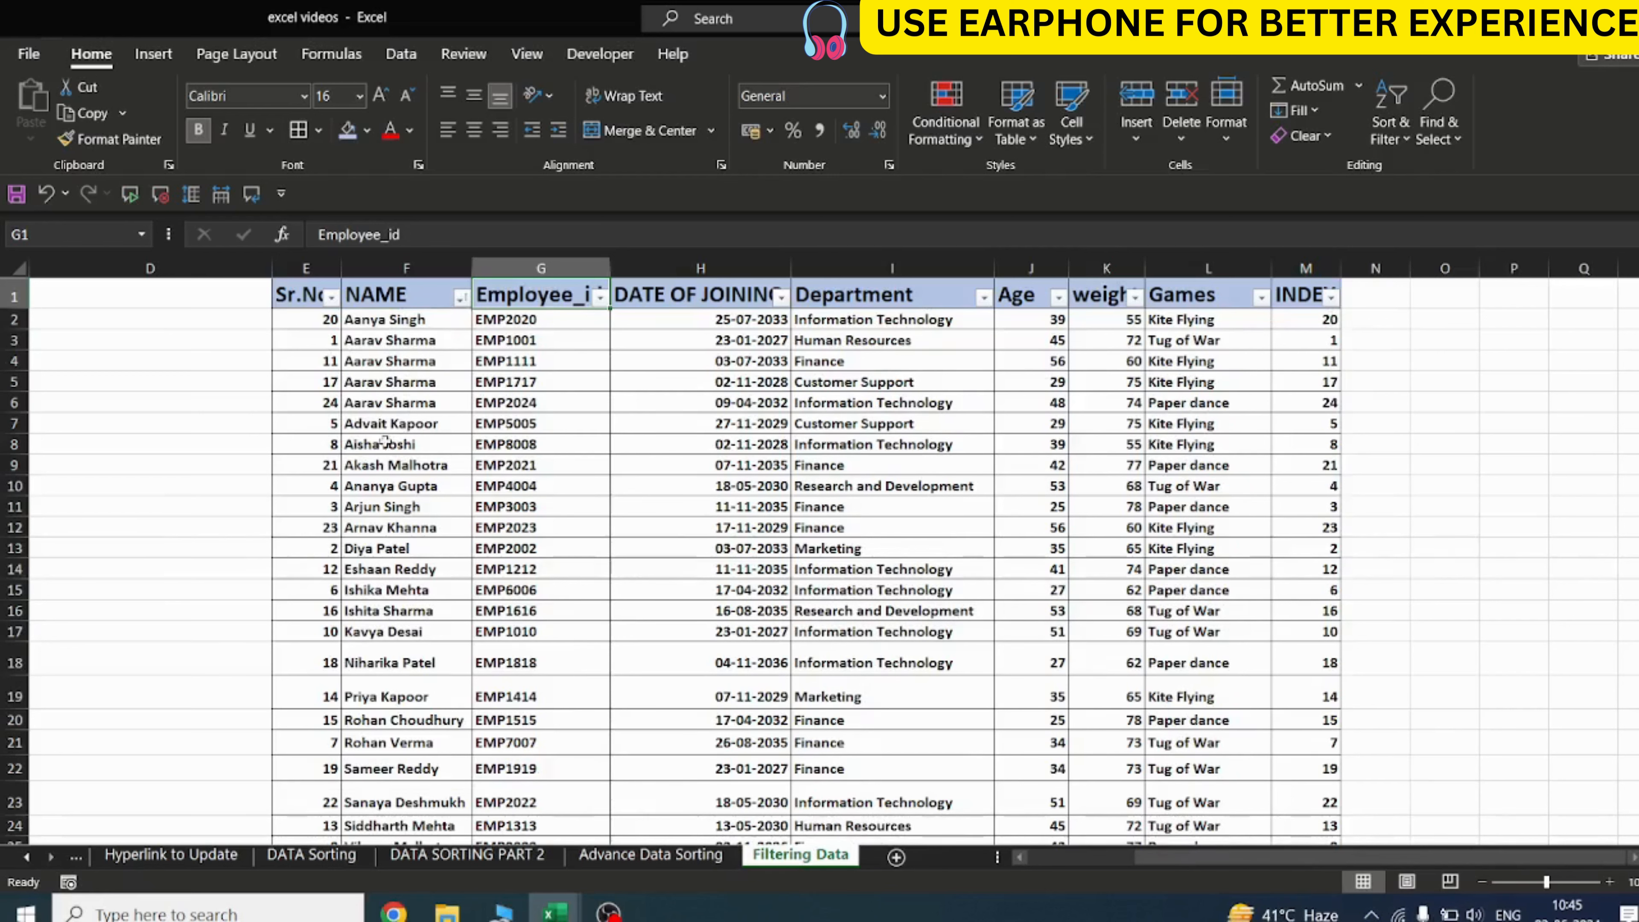
click(461, 297)
click(509, 395)
click(400, 54)
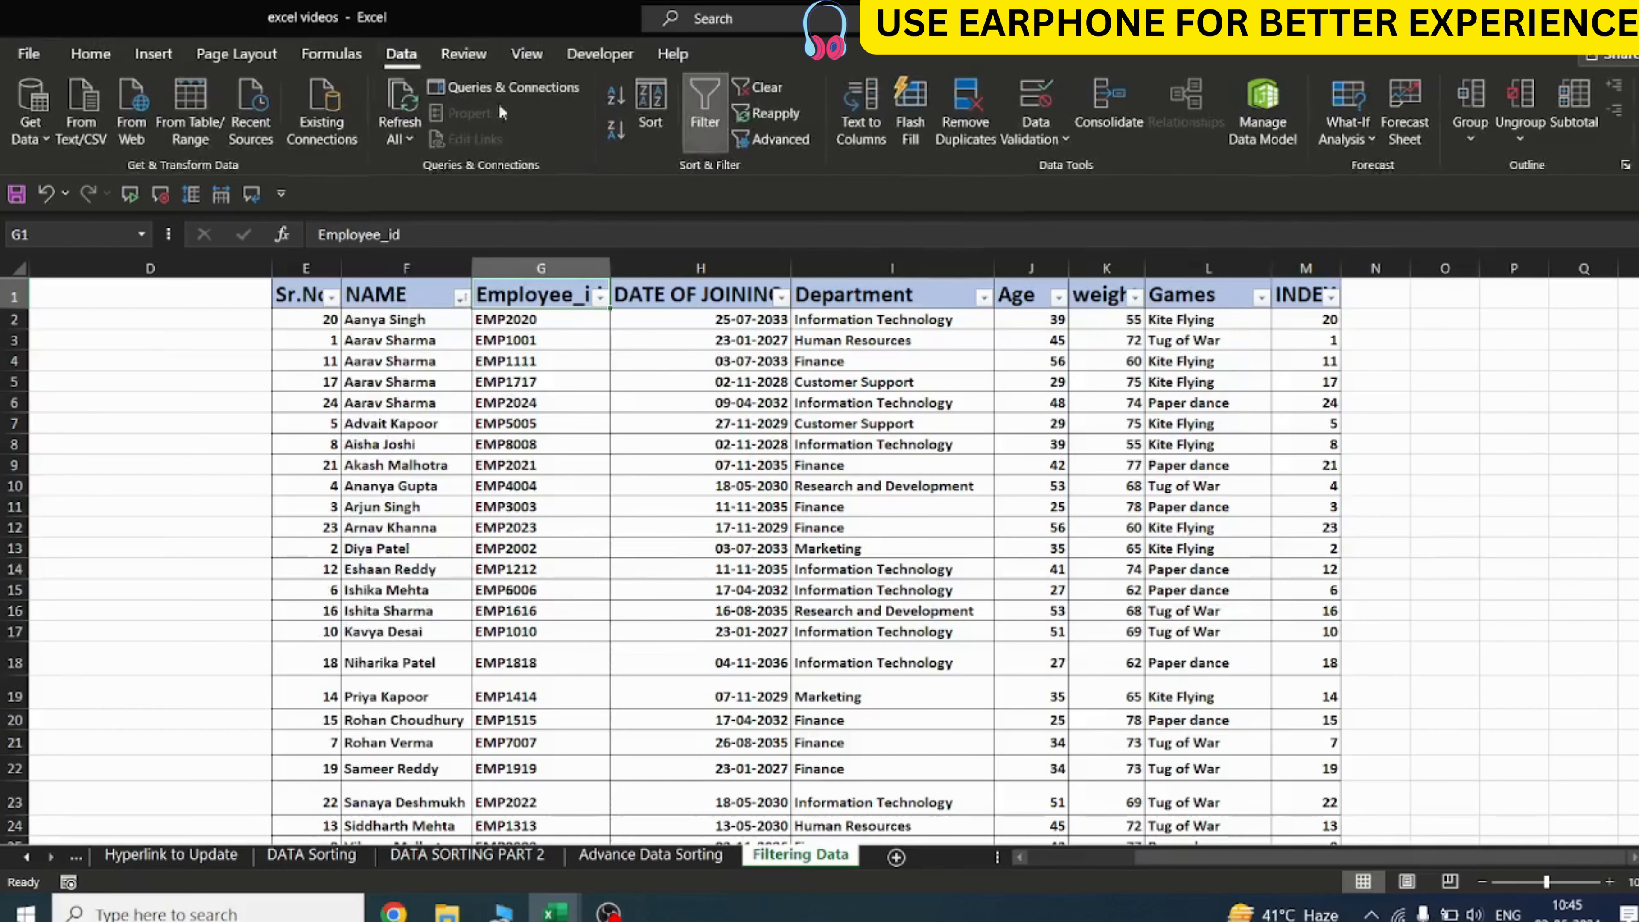
click(749, 84)
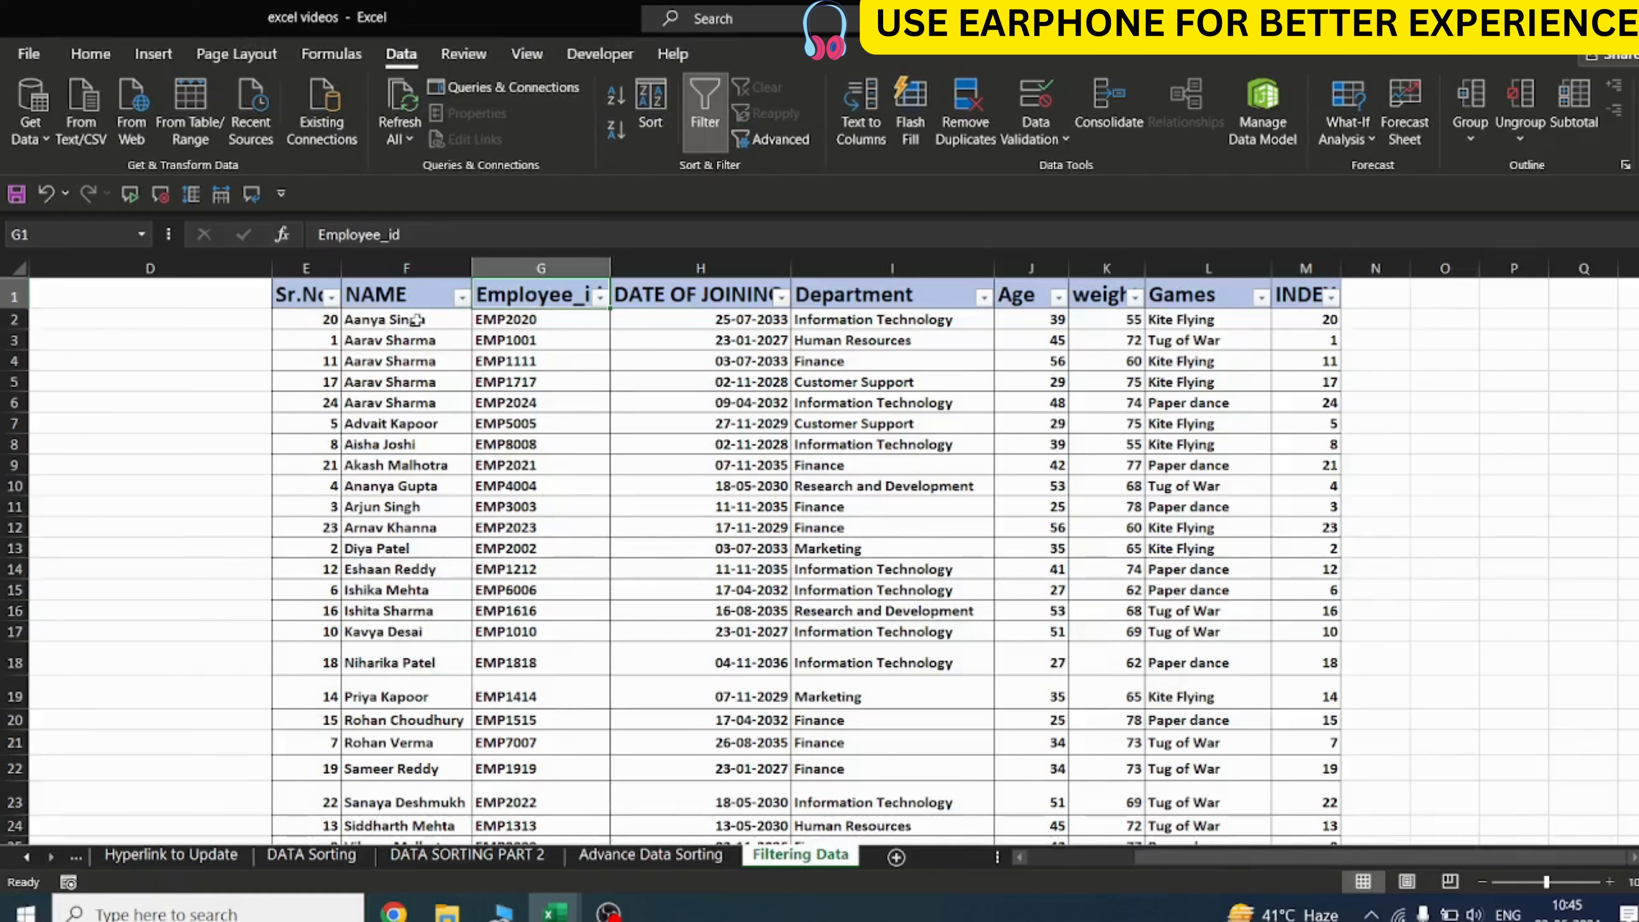
Sort the table by NAME from Z to A, and clear the sort state
click(460, 297)
click(413, 356)
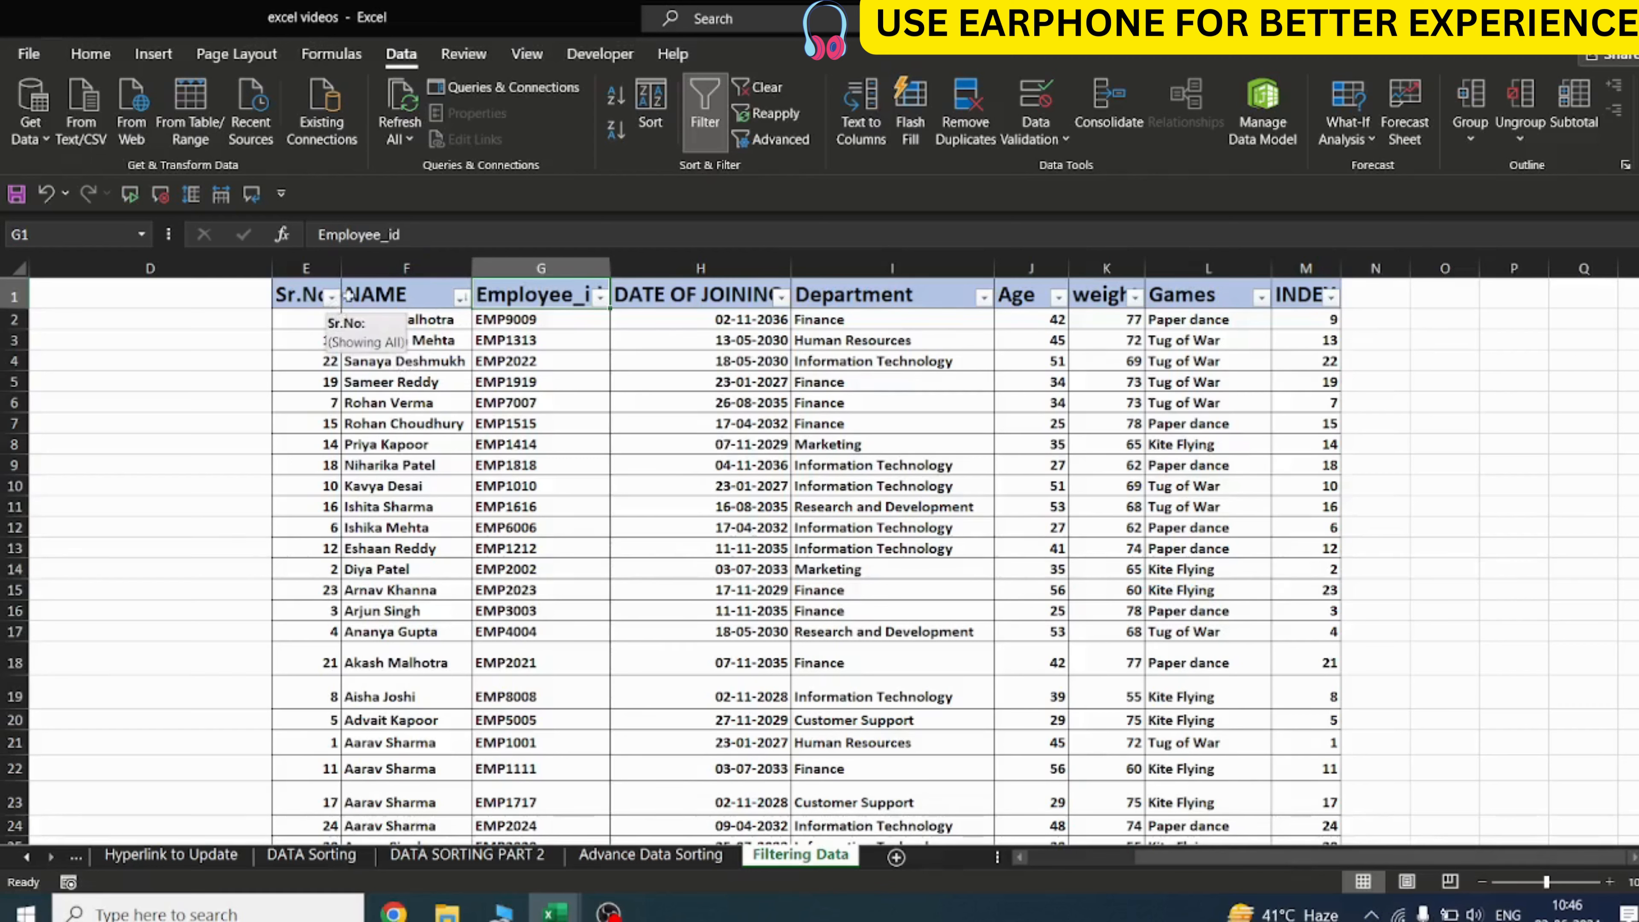
click(749, 88)
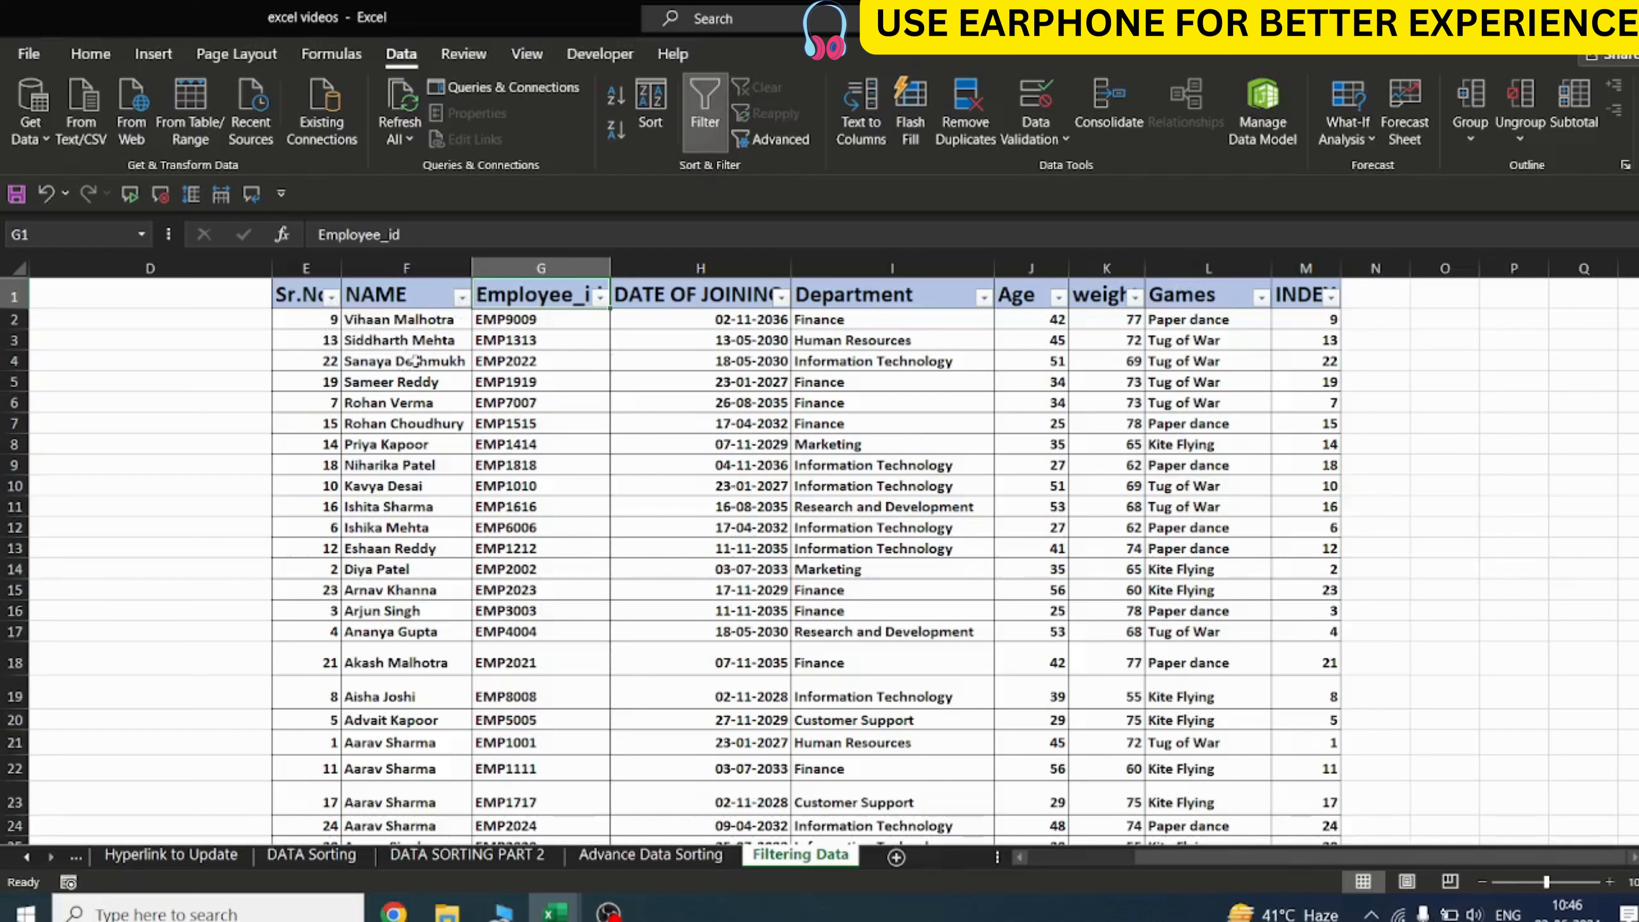
Restore the original record order by sorting Sr.No from smallest to largest
click(331, 298)
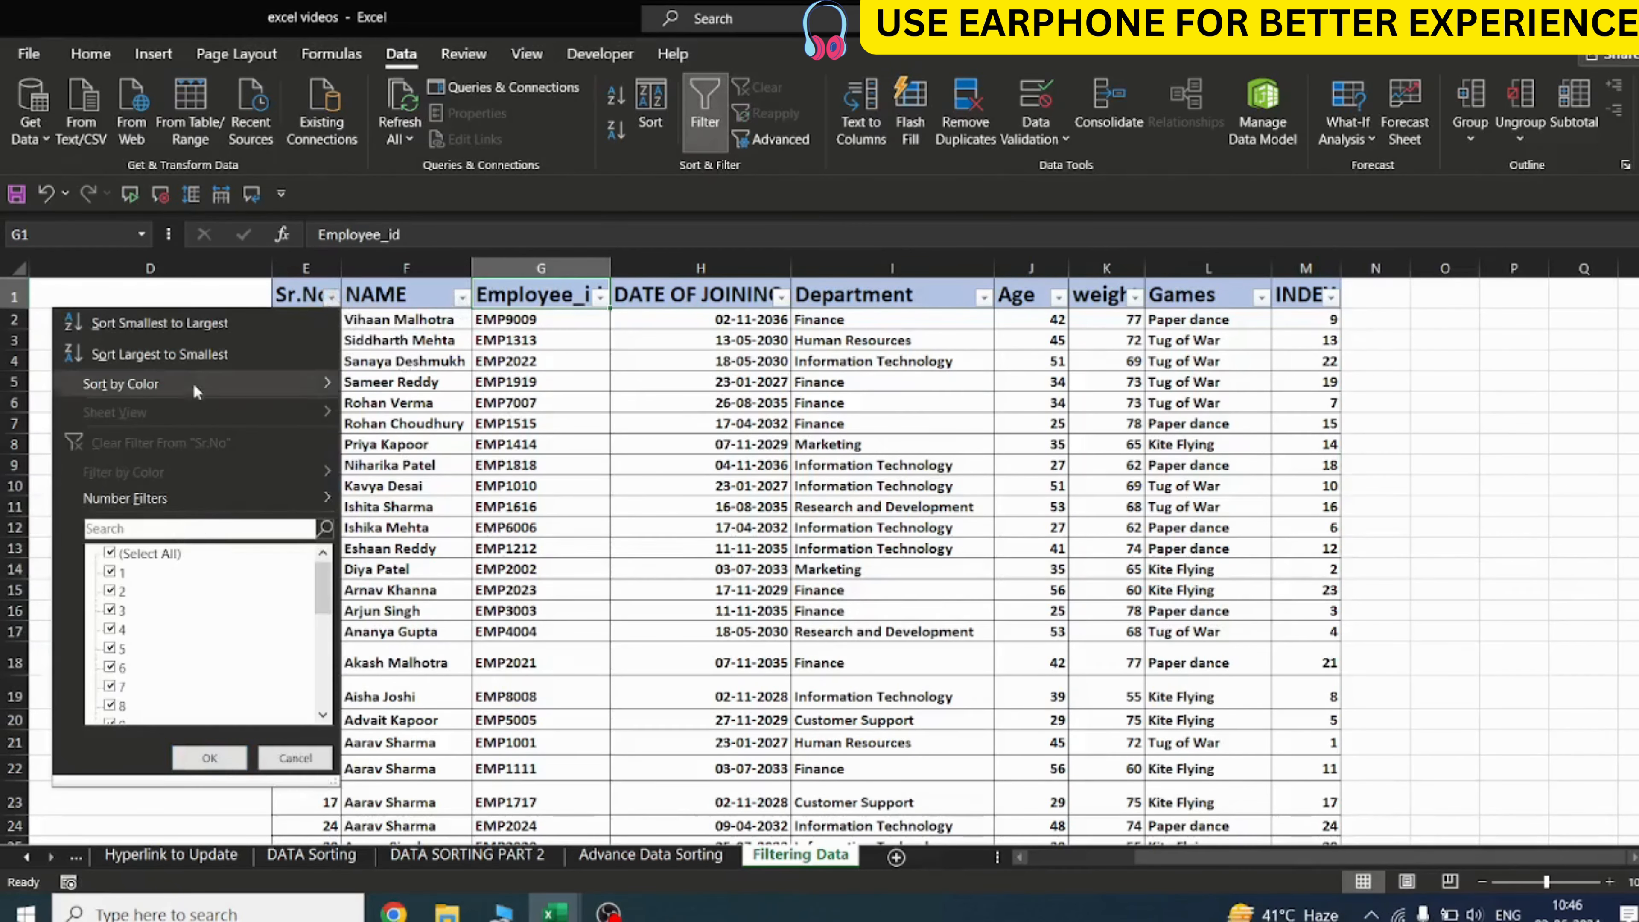
click(201, 324)
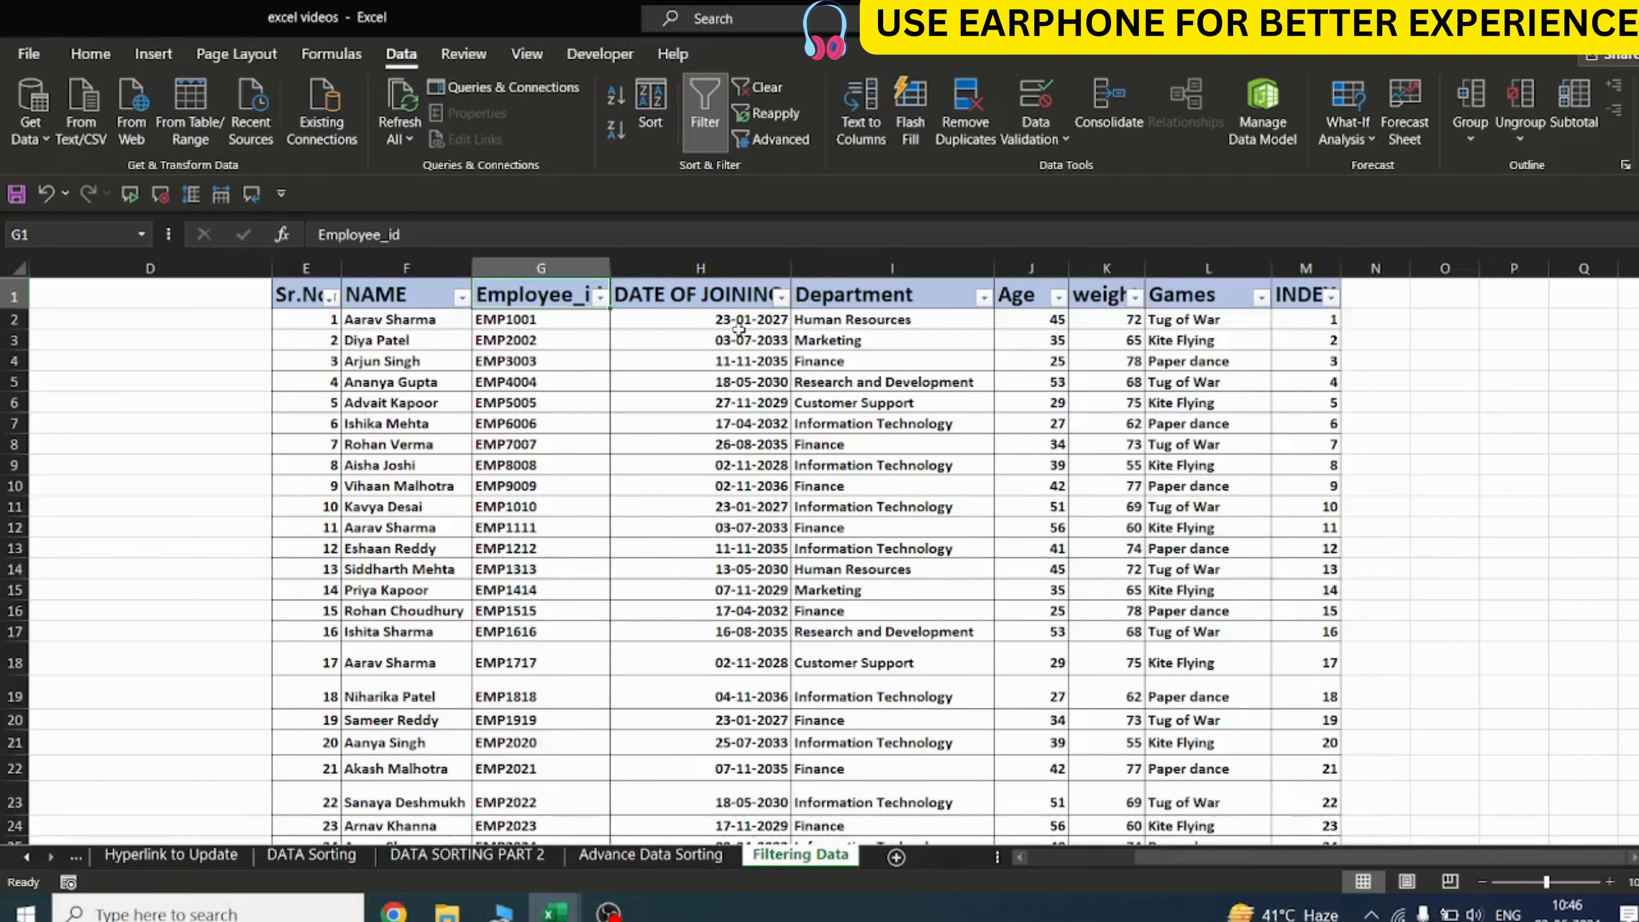
Filter the DATE OF JOINING column to show only dates in 2036
click(781, 298)
mouse_move(651, 497)
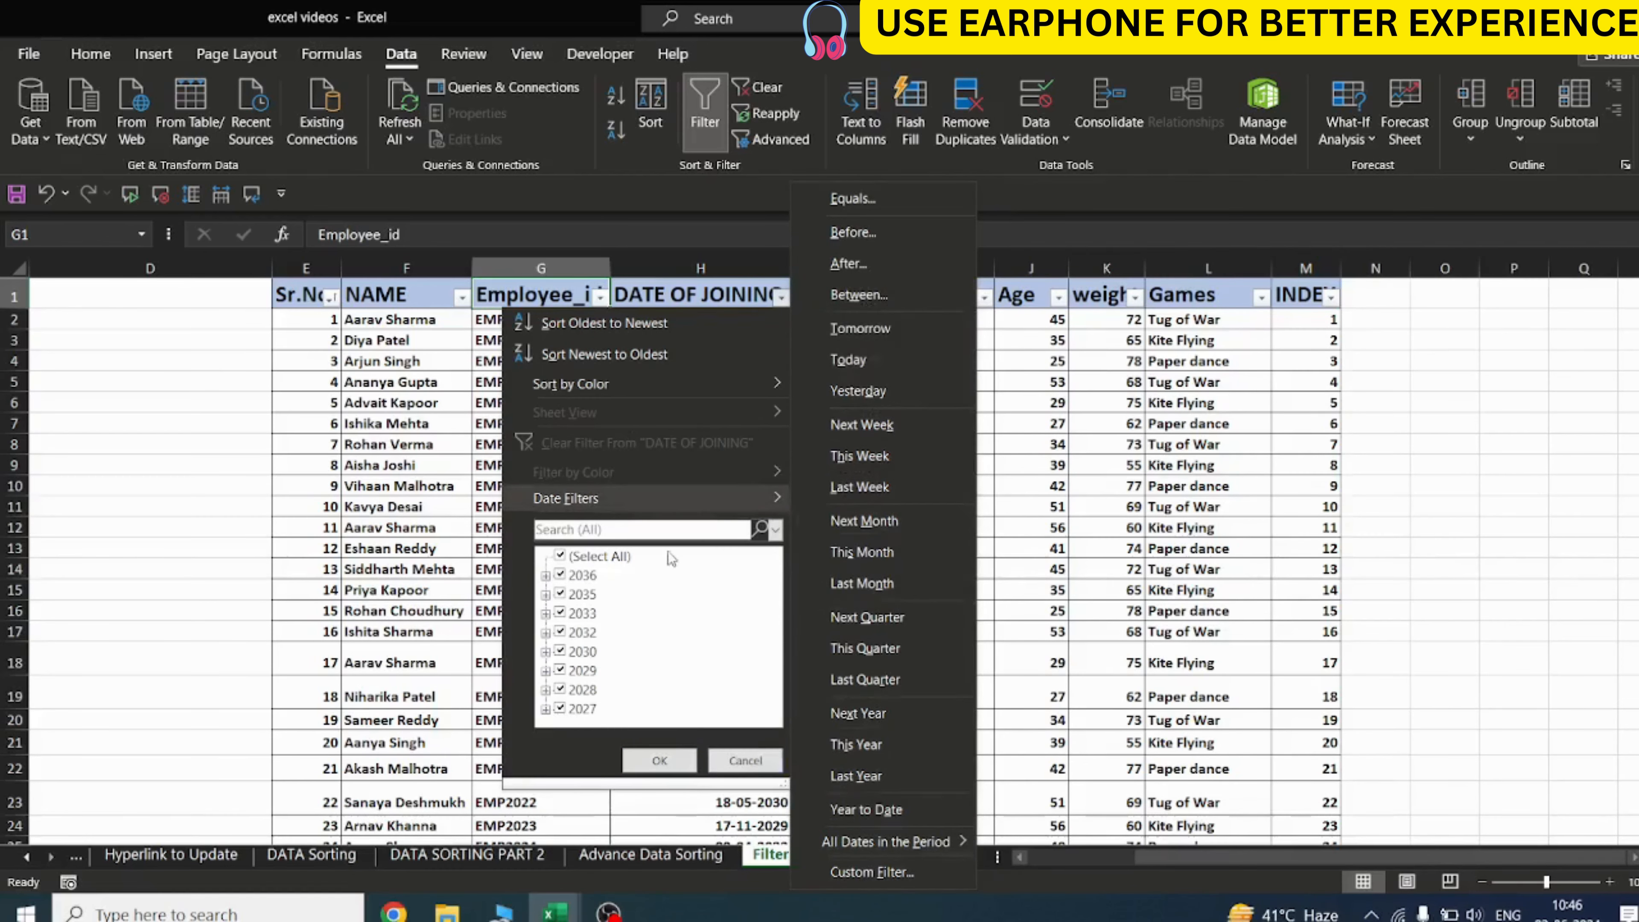
click(561, 556)
click(545, 575)
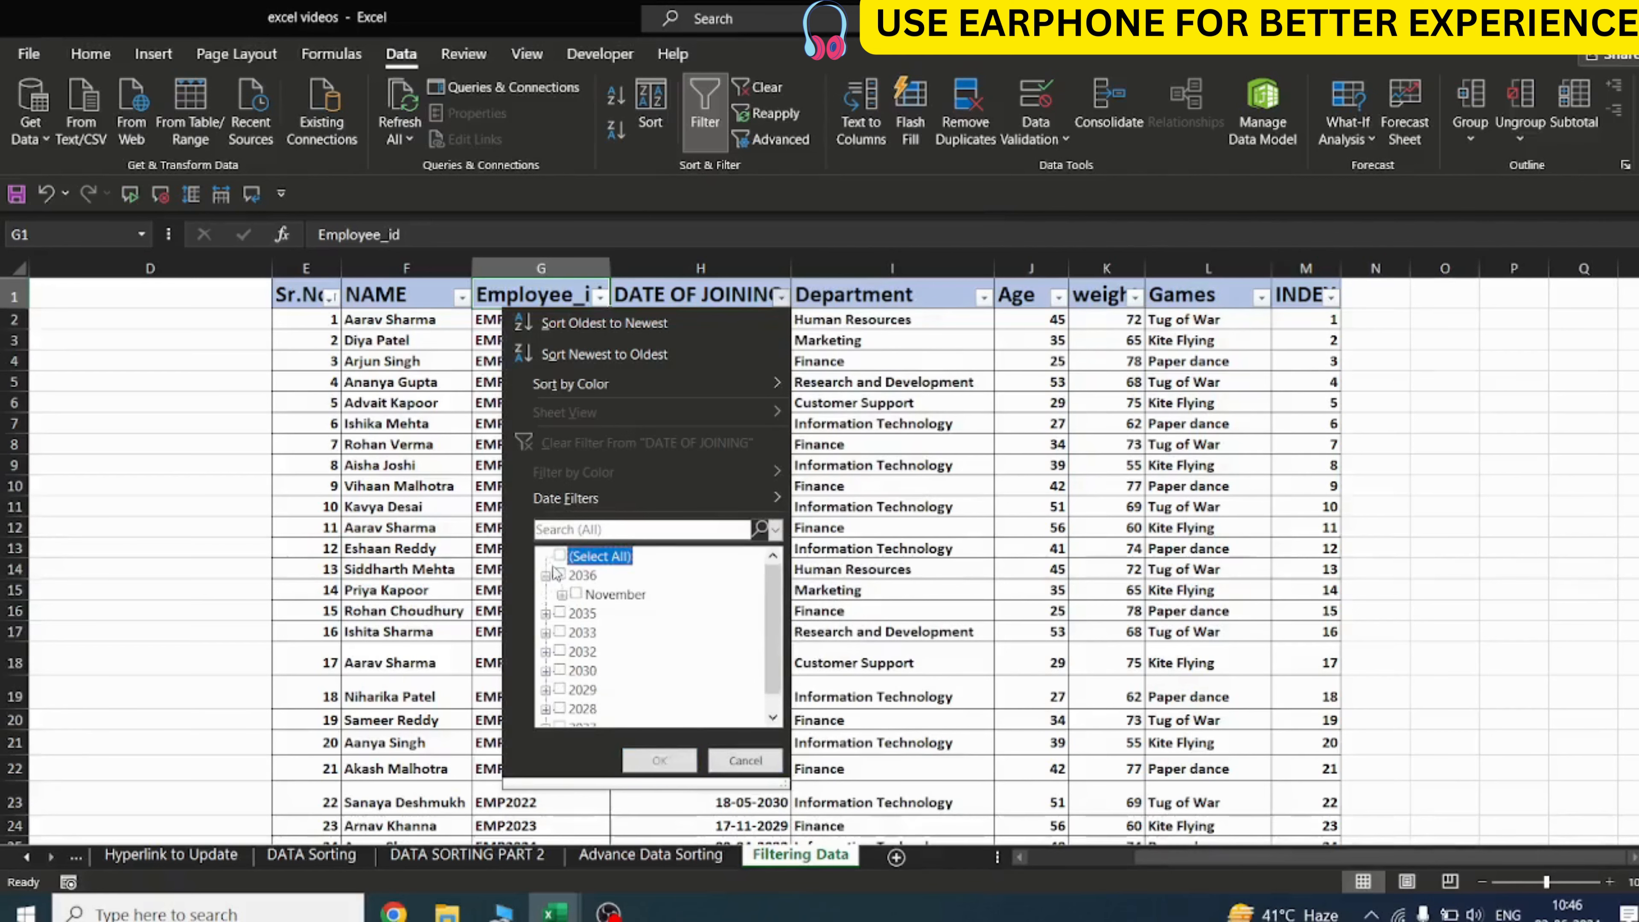
click(559, 575)
click(659, 760)
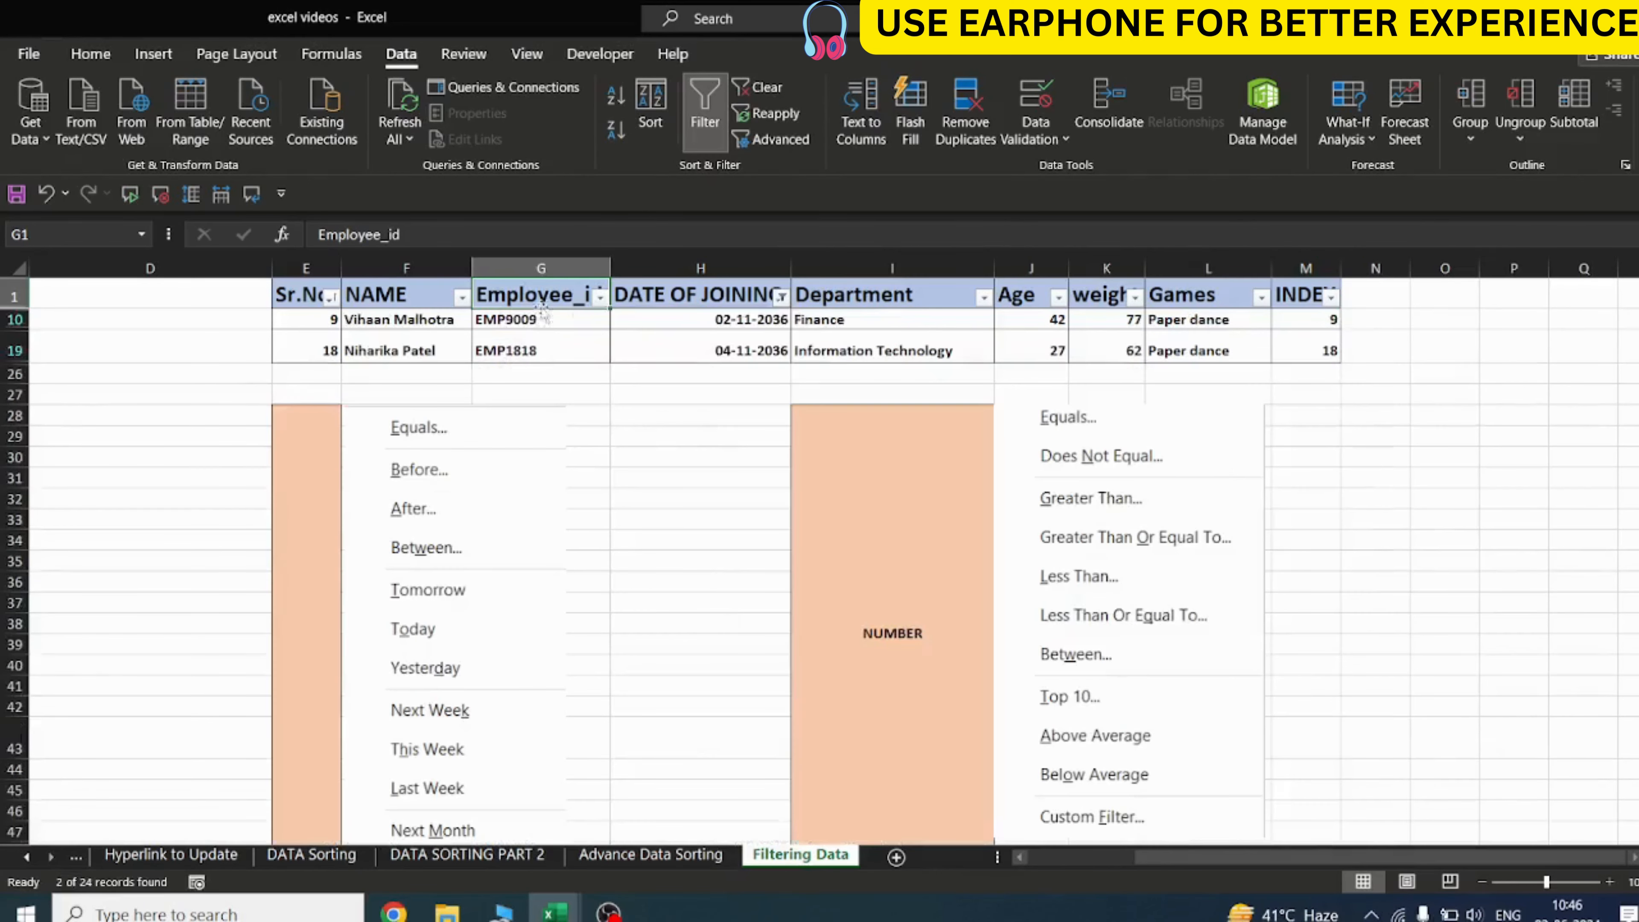
Select the 2036 records from Sr.No through Age, and clear the DATE OF JOINING filter
drag(325, 321, 351, 344)
drag(900, 355, 1032, 349)
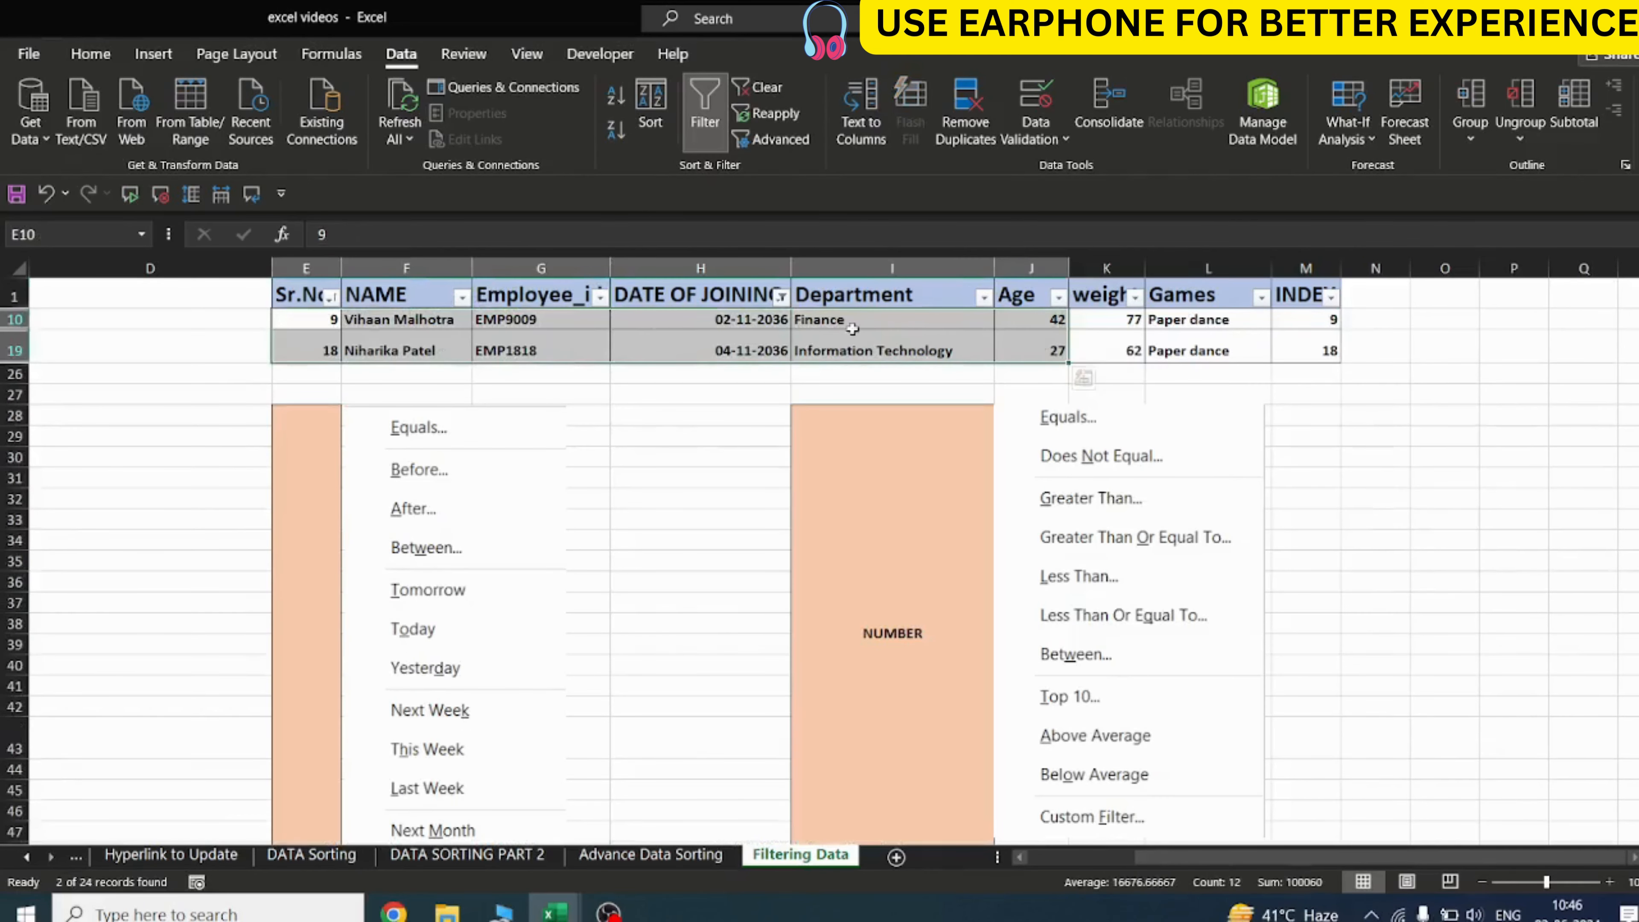
click(779, 297)
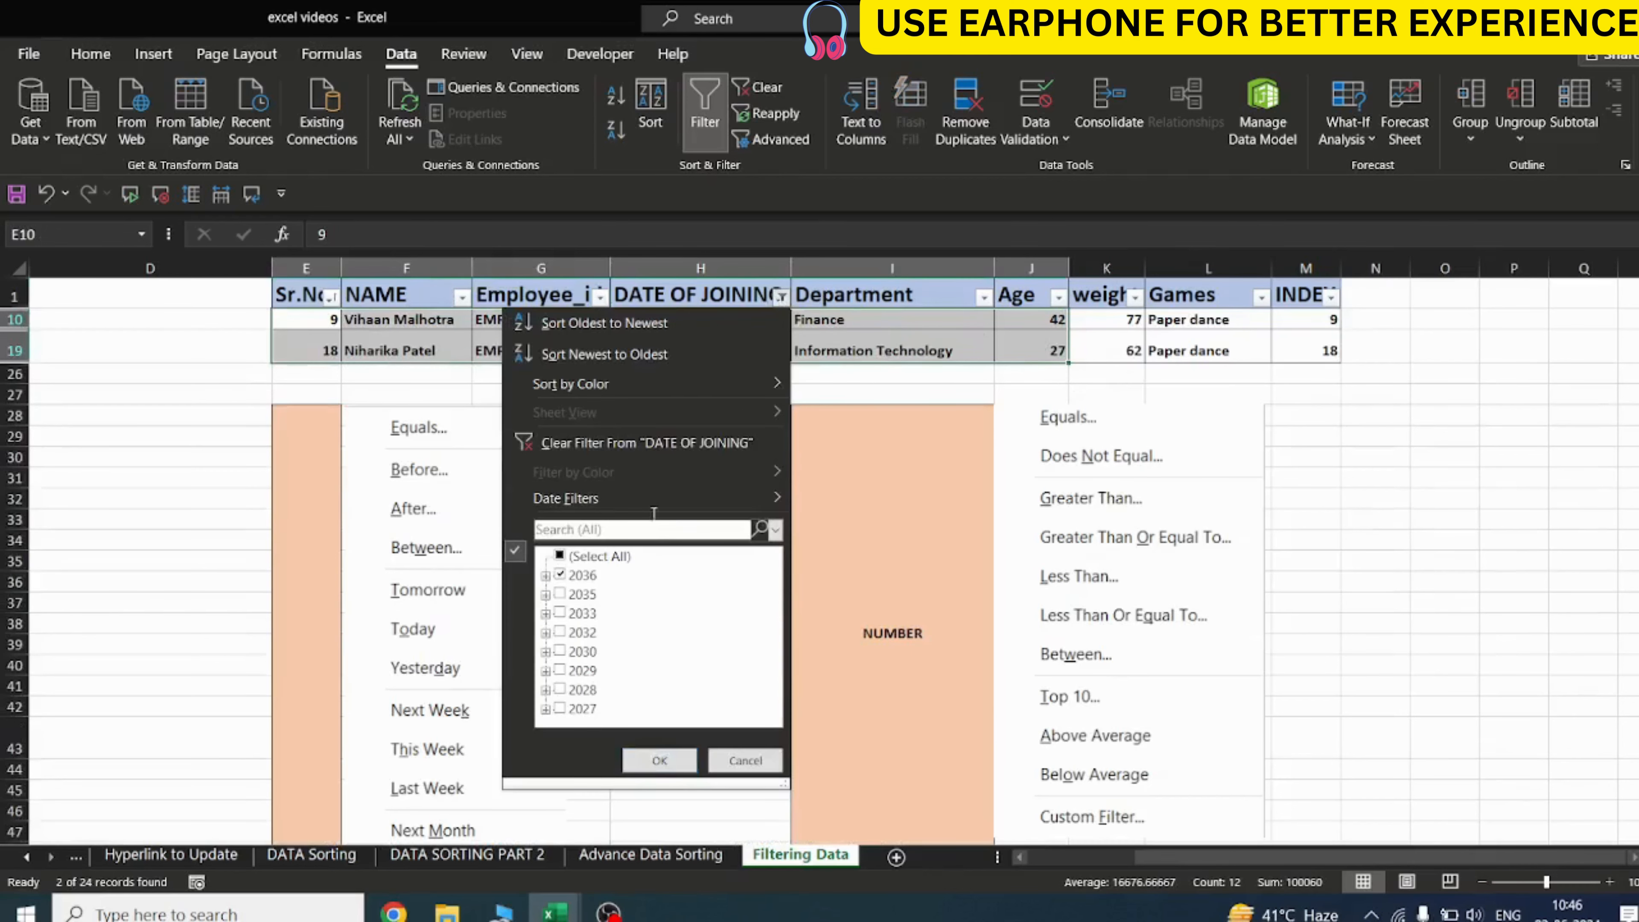
click(639, 541)
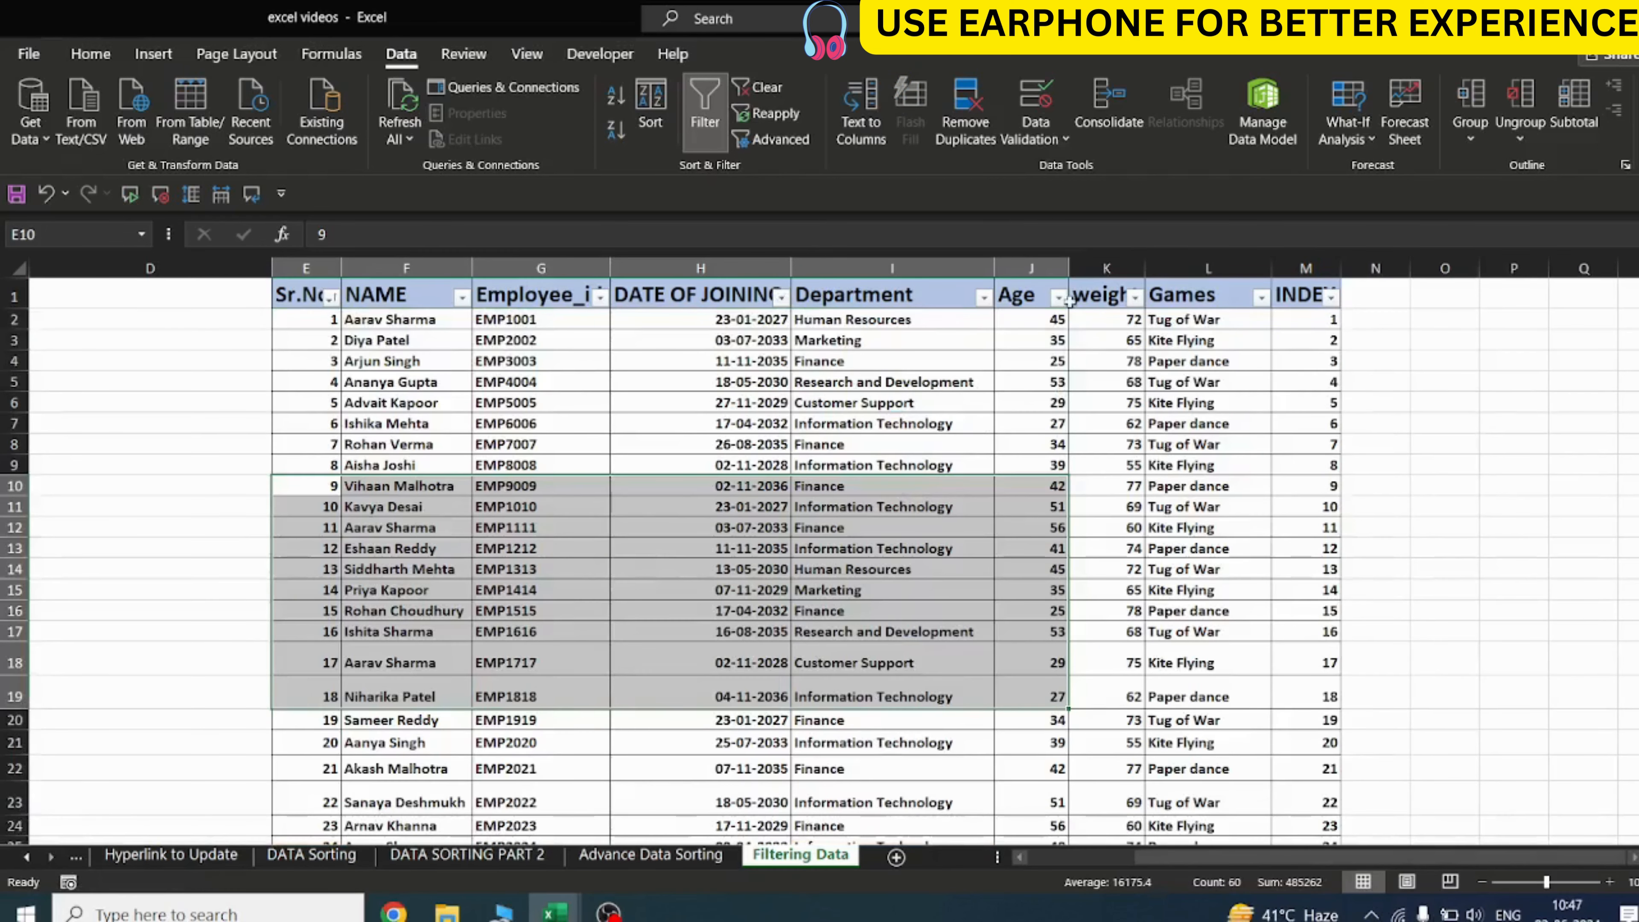
Apply a Greater Than 50 number filter to the Age column, and select the matching records and their names
click(1047, 300)
click(1058, 297)
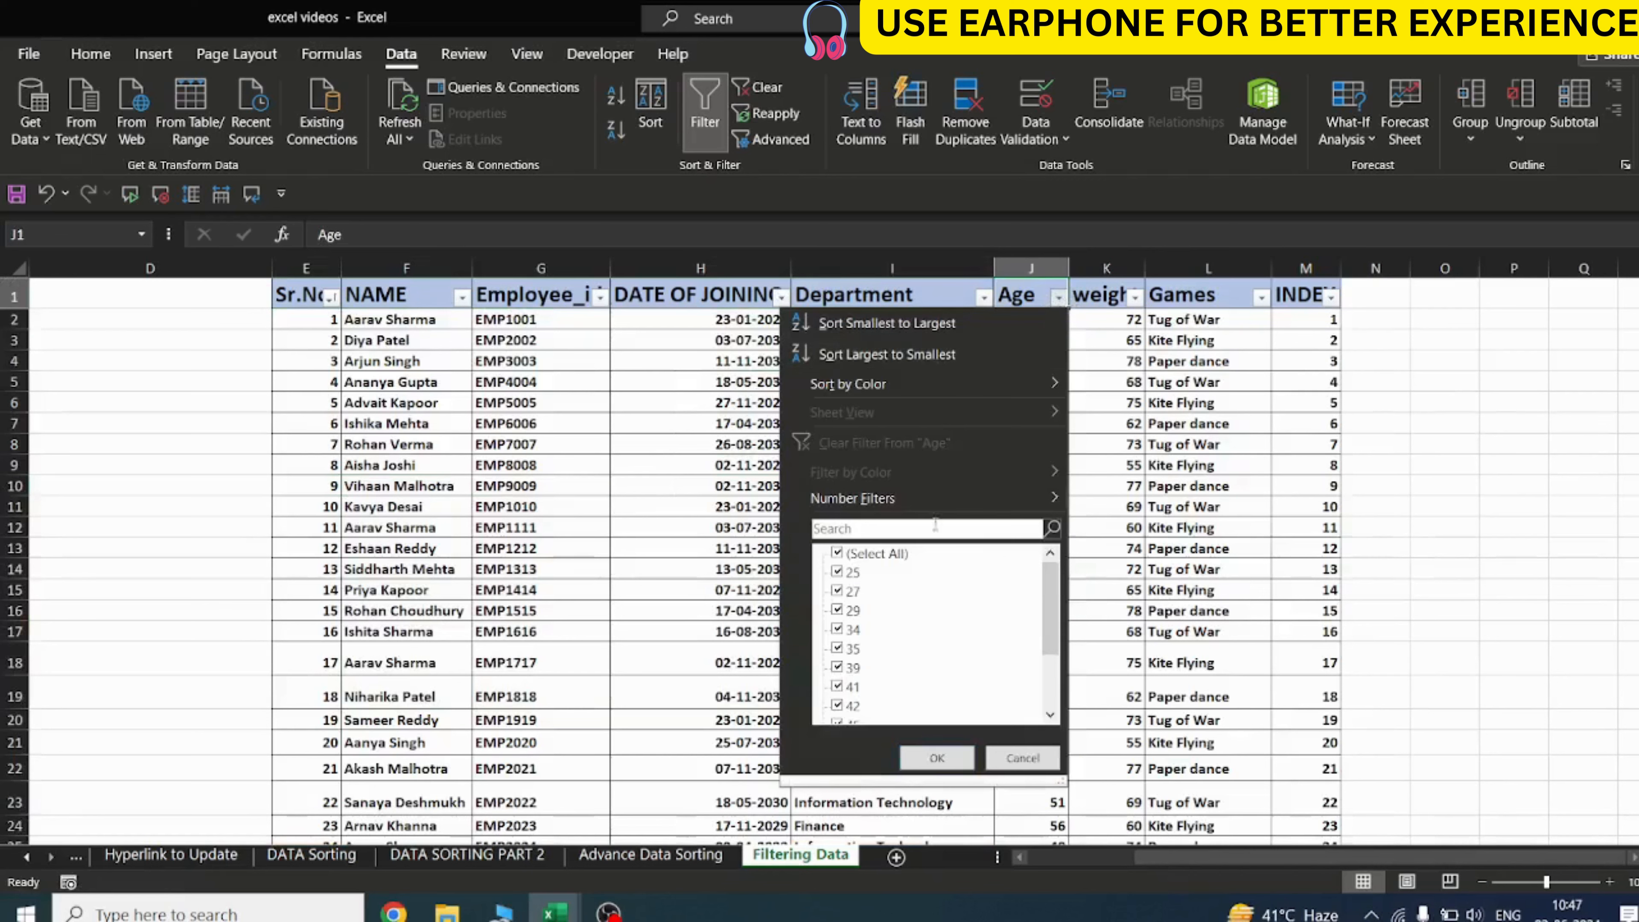
mouse_move(1000, 498)
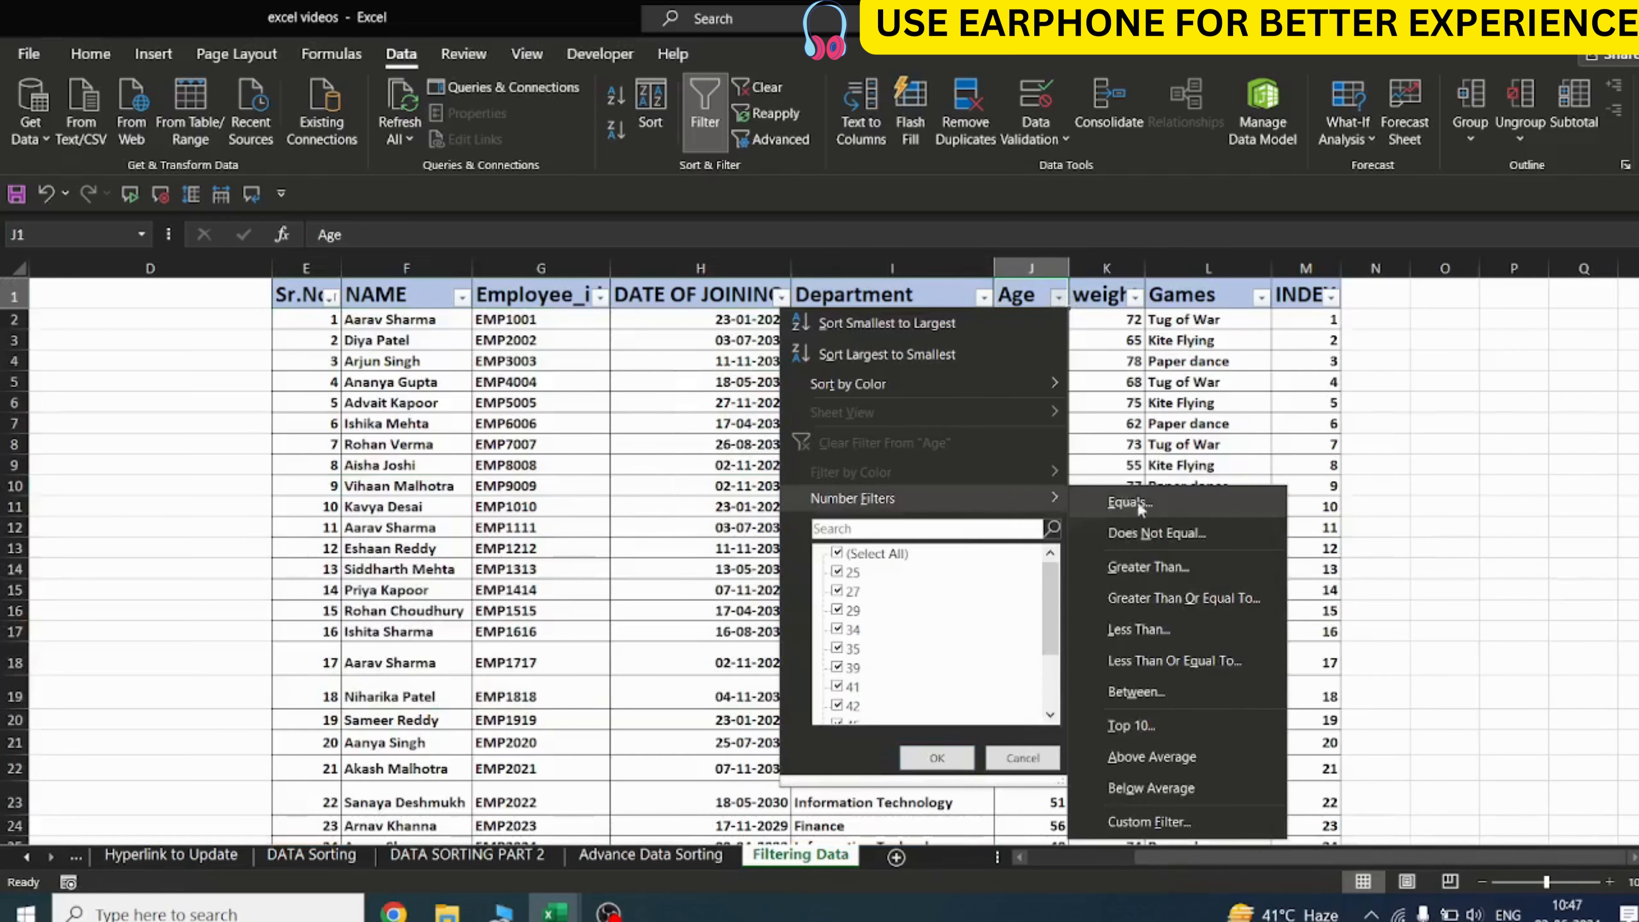
click(1143, 567)
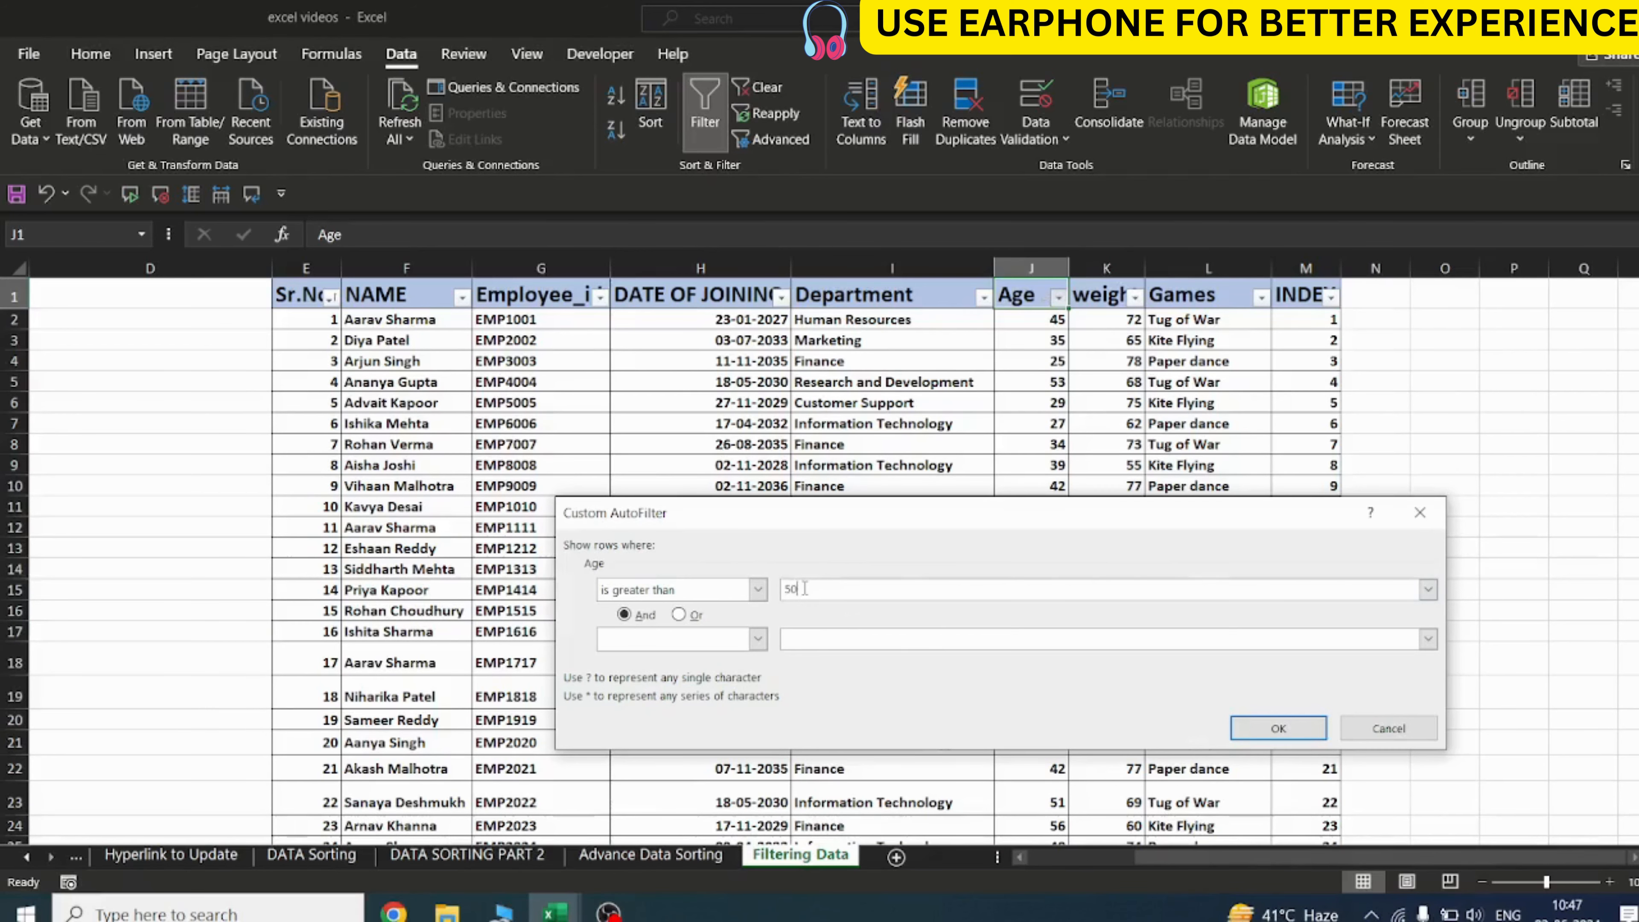
key(Return)
drag(385, 323, 1224, 436)
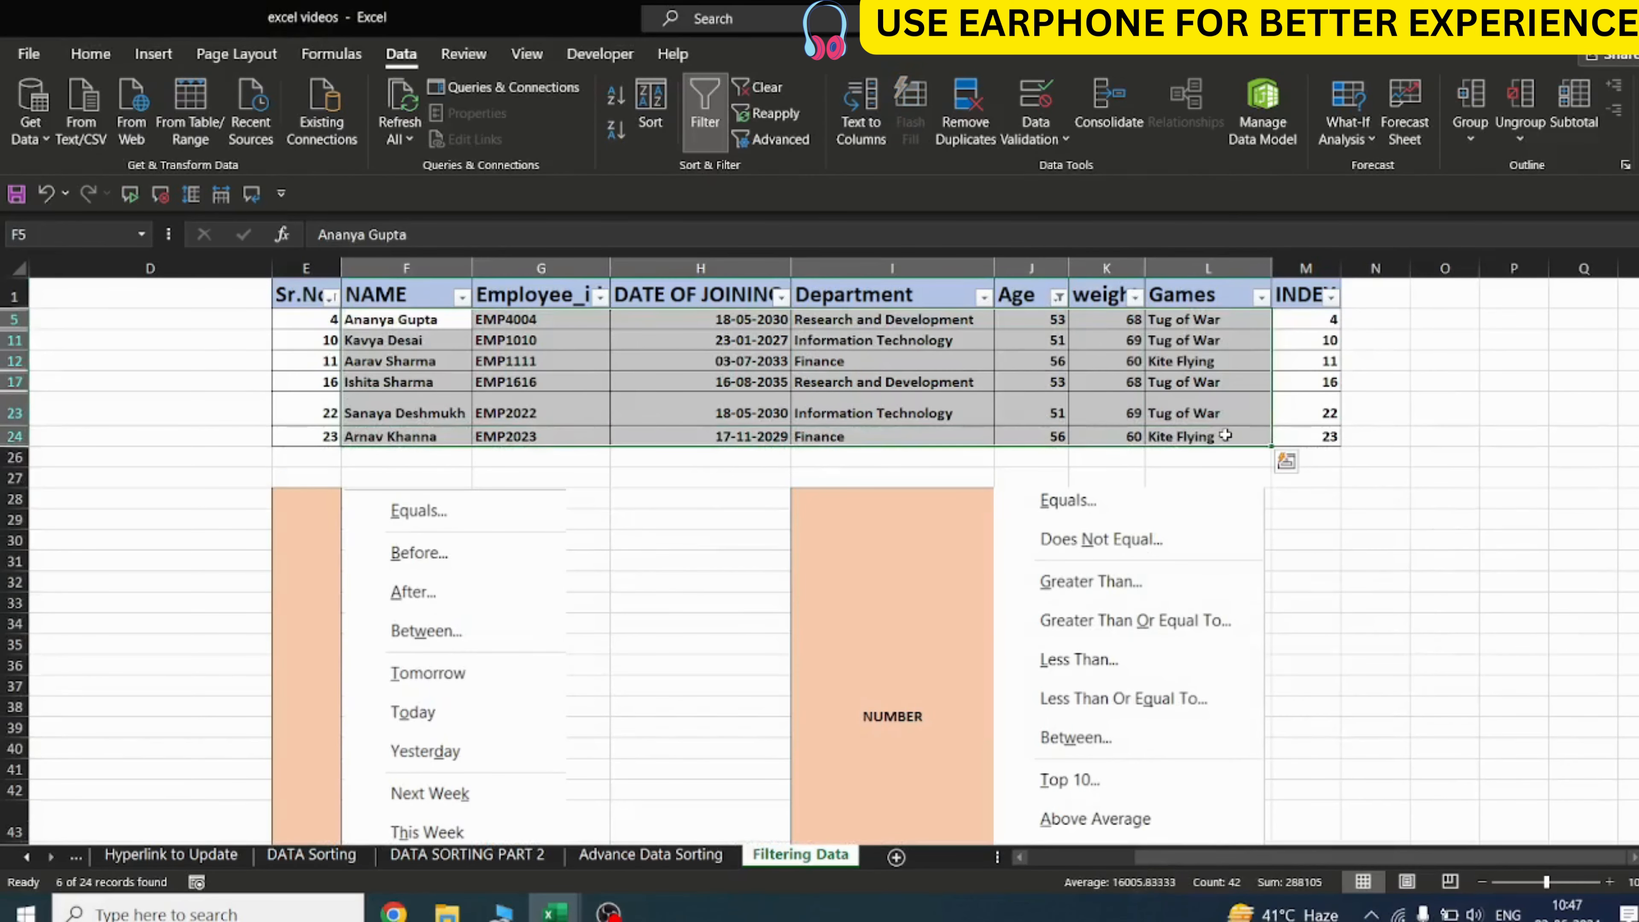
drag(403, 320, 416, 437)
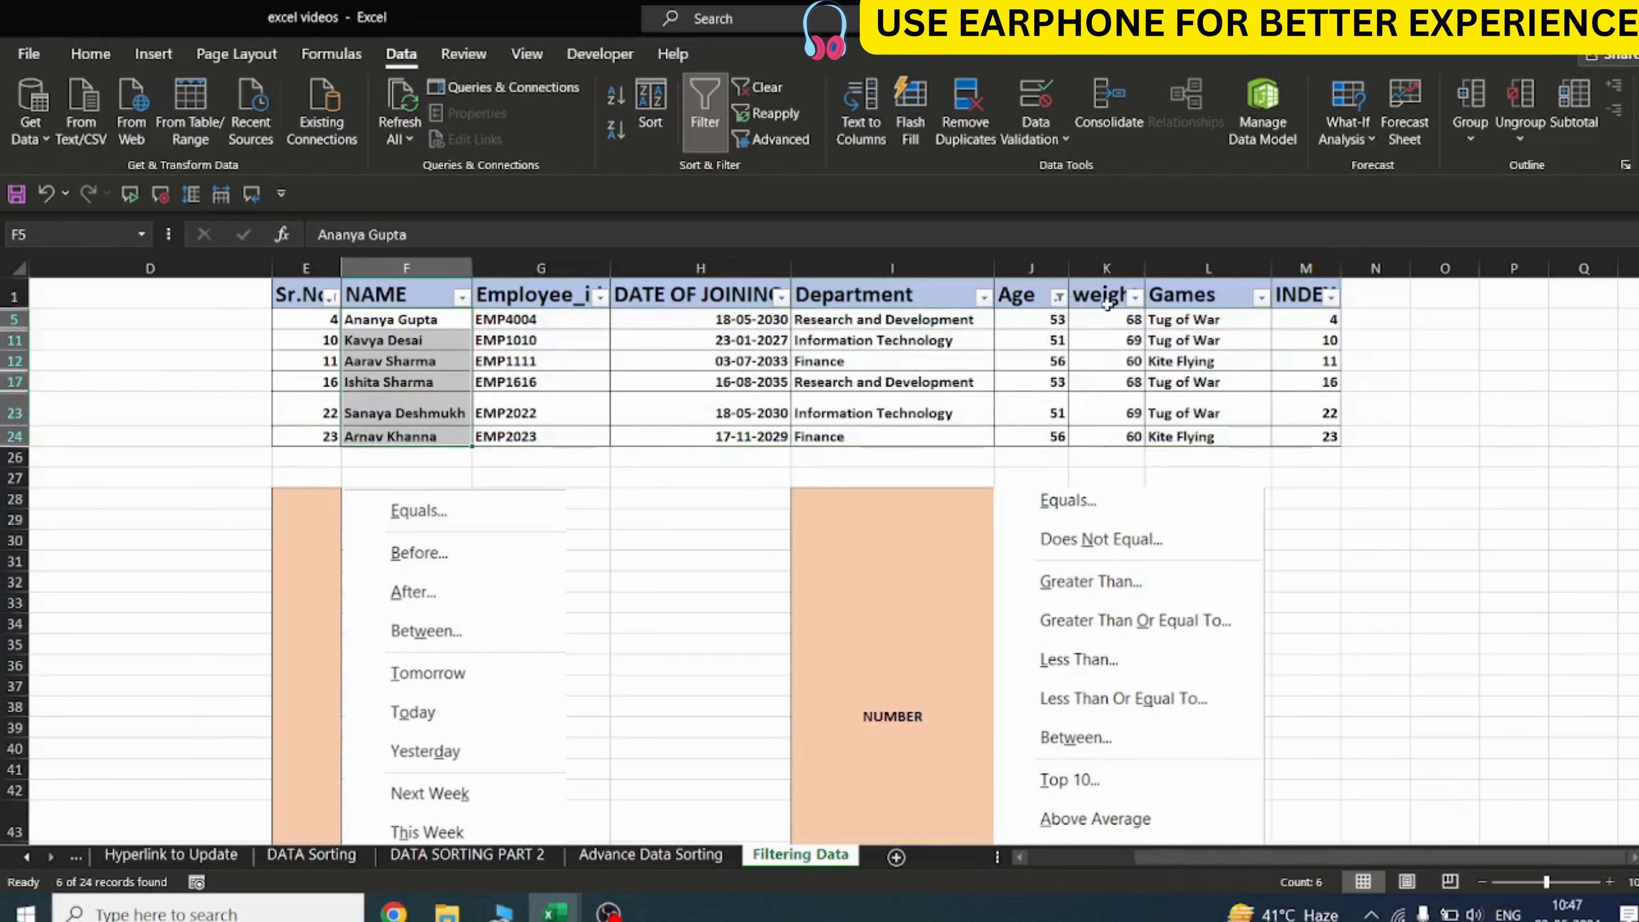
Look through the NUMBER filter options picture below the table, and clear the filter from the Age column
scroll(1068, 475, down, 1)
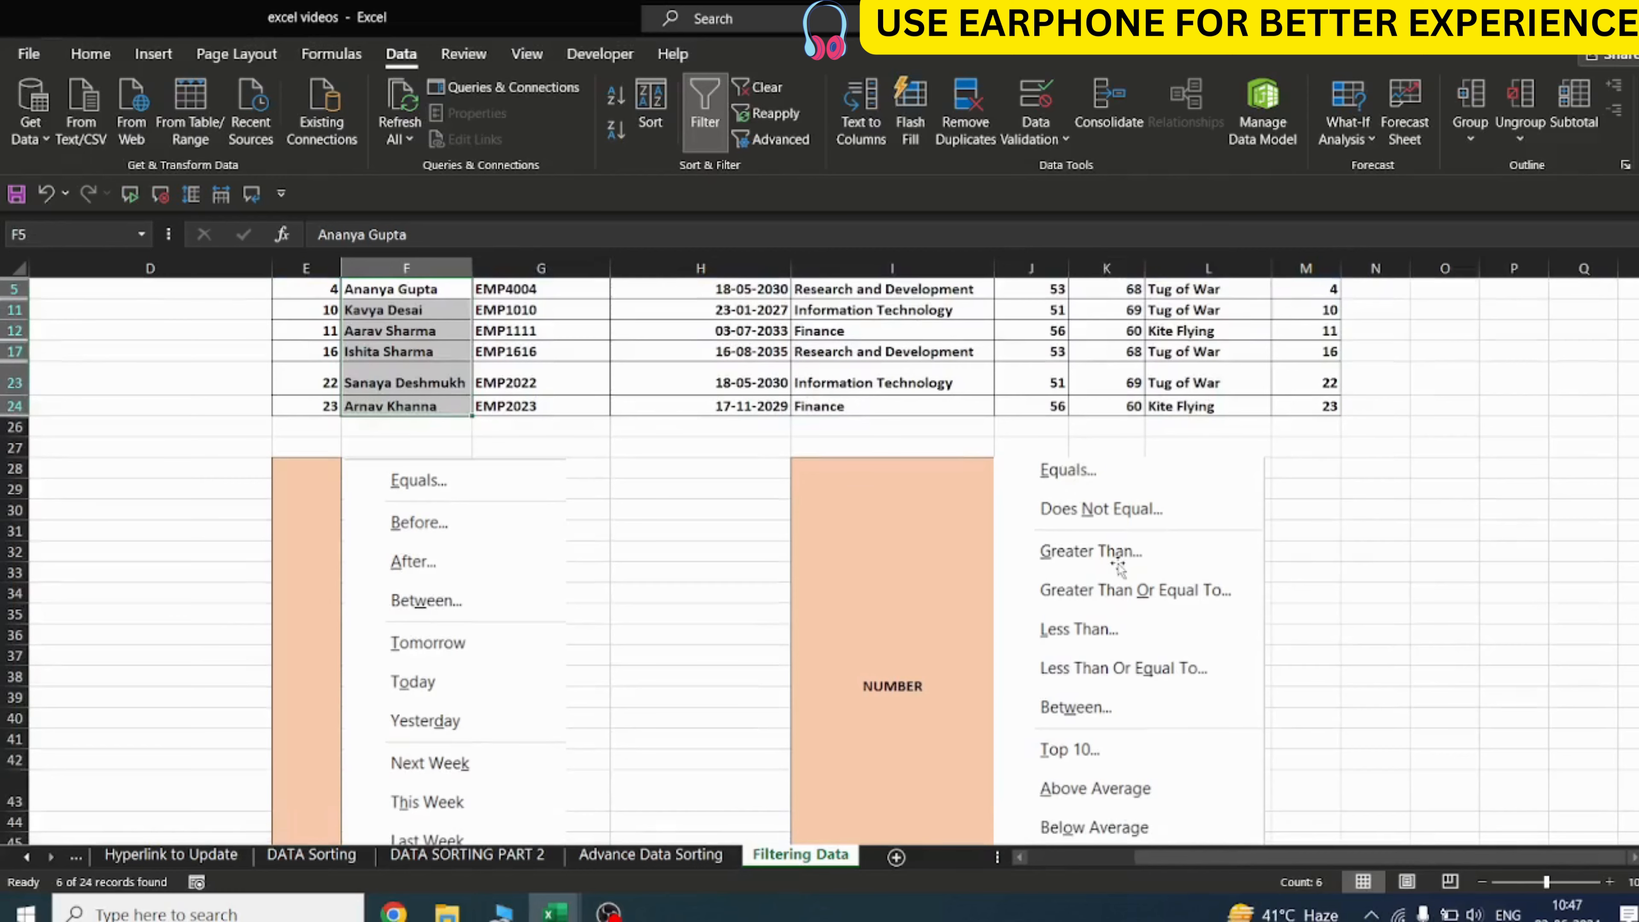
scroll(1117, 568, down, 1)
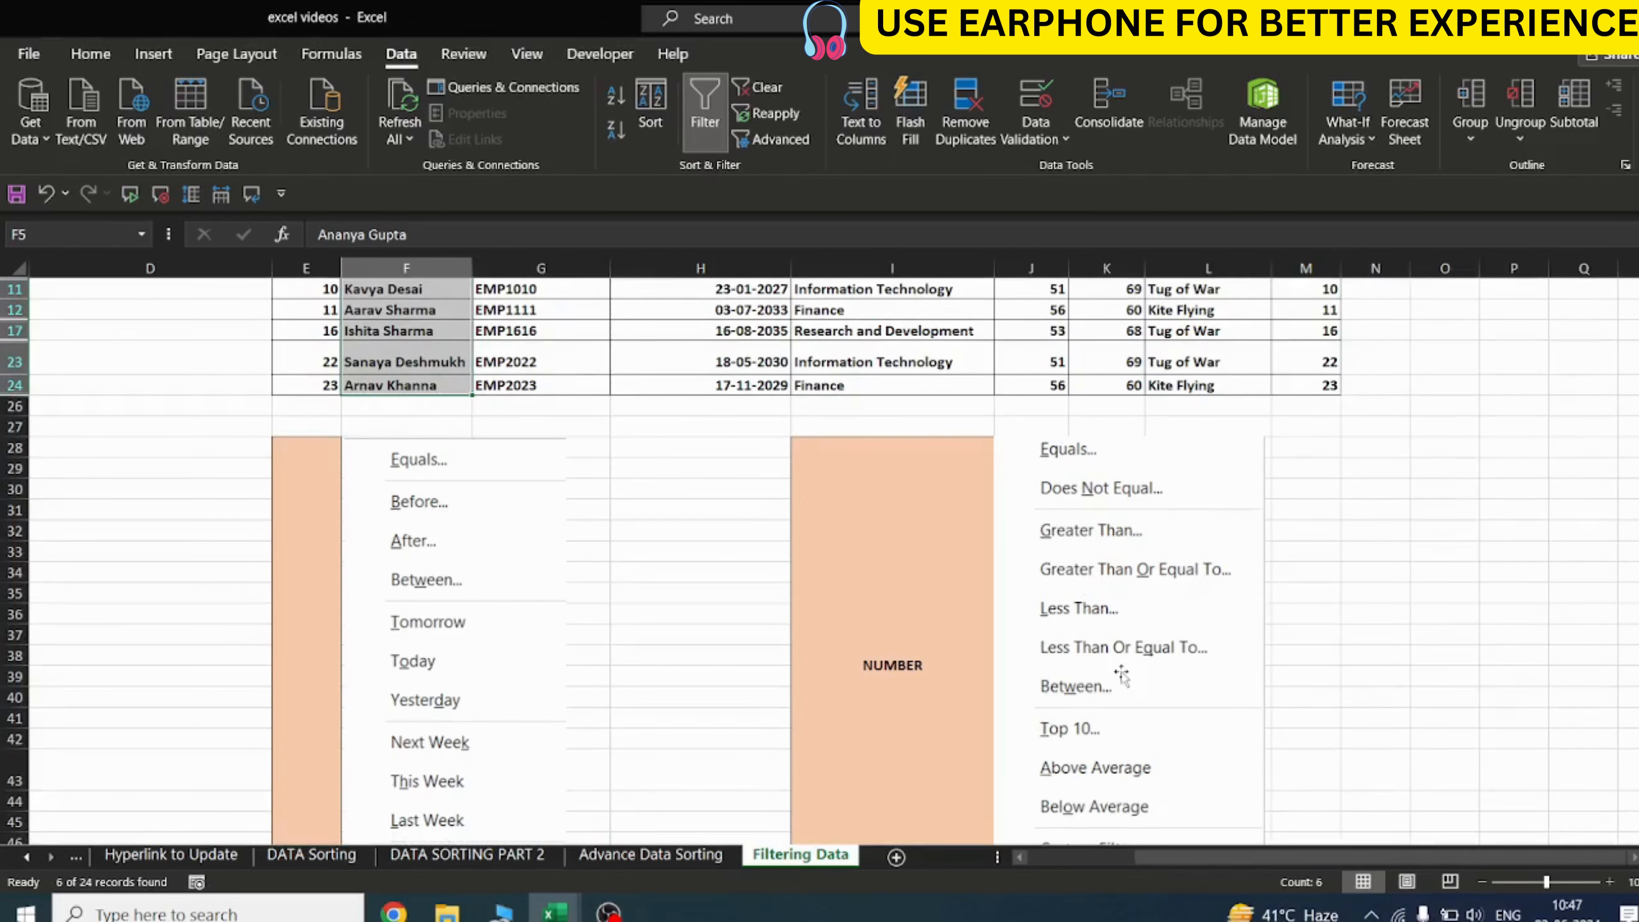
scroll(1096, 675, down, 5)
scroll(1057, 581, up, 7)
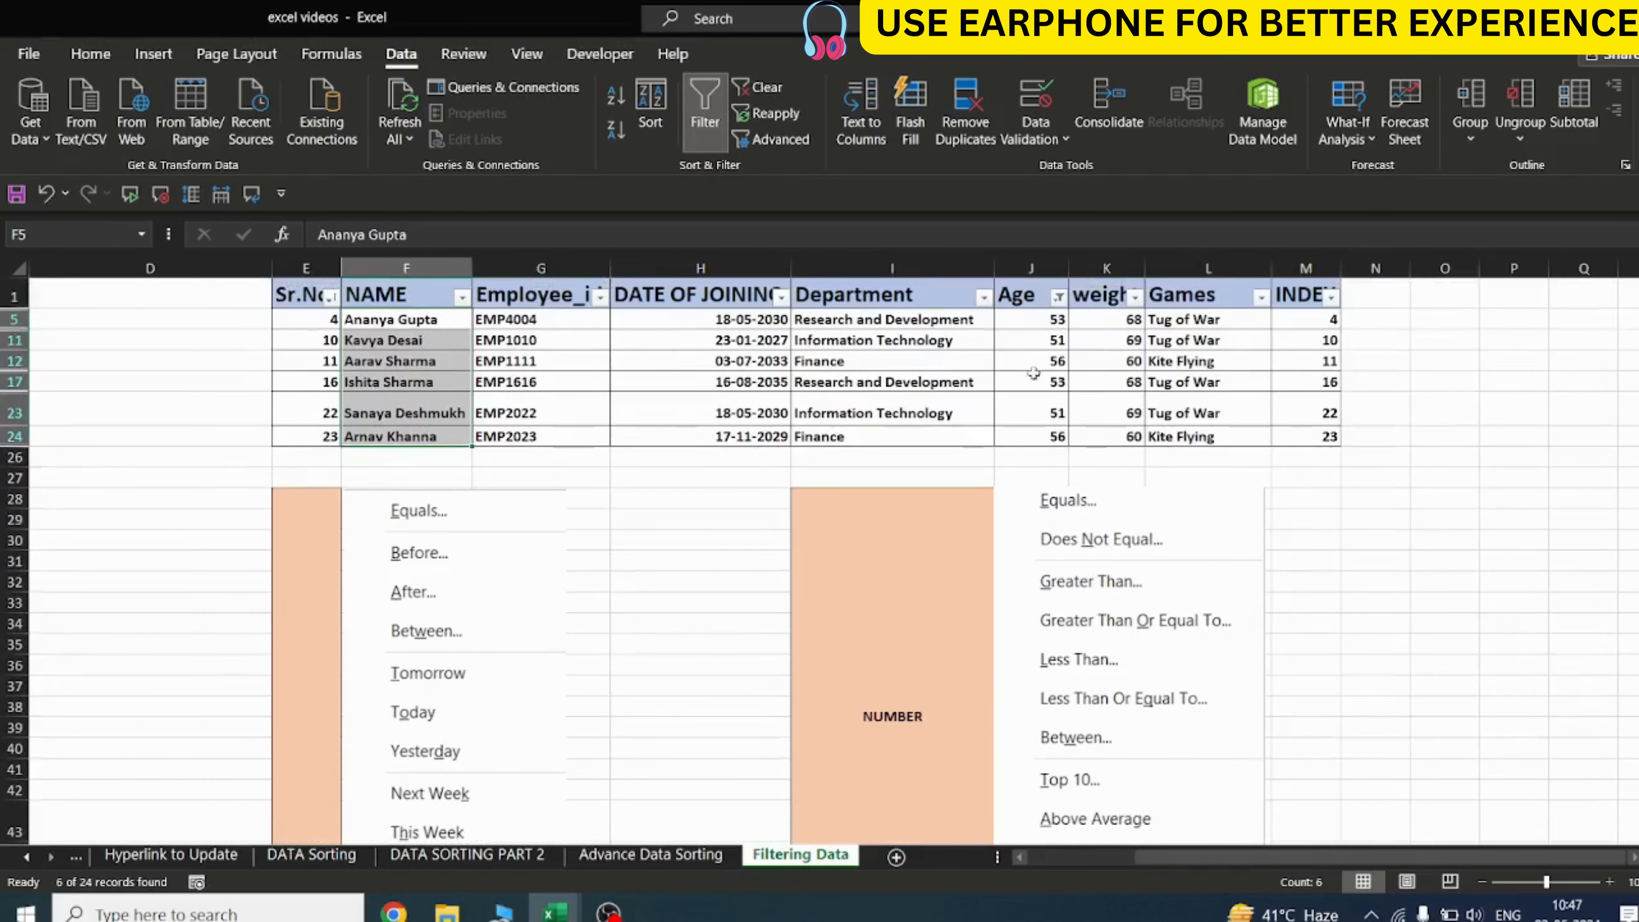
click(1058, 297)
click(859, 443)
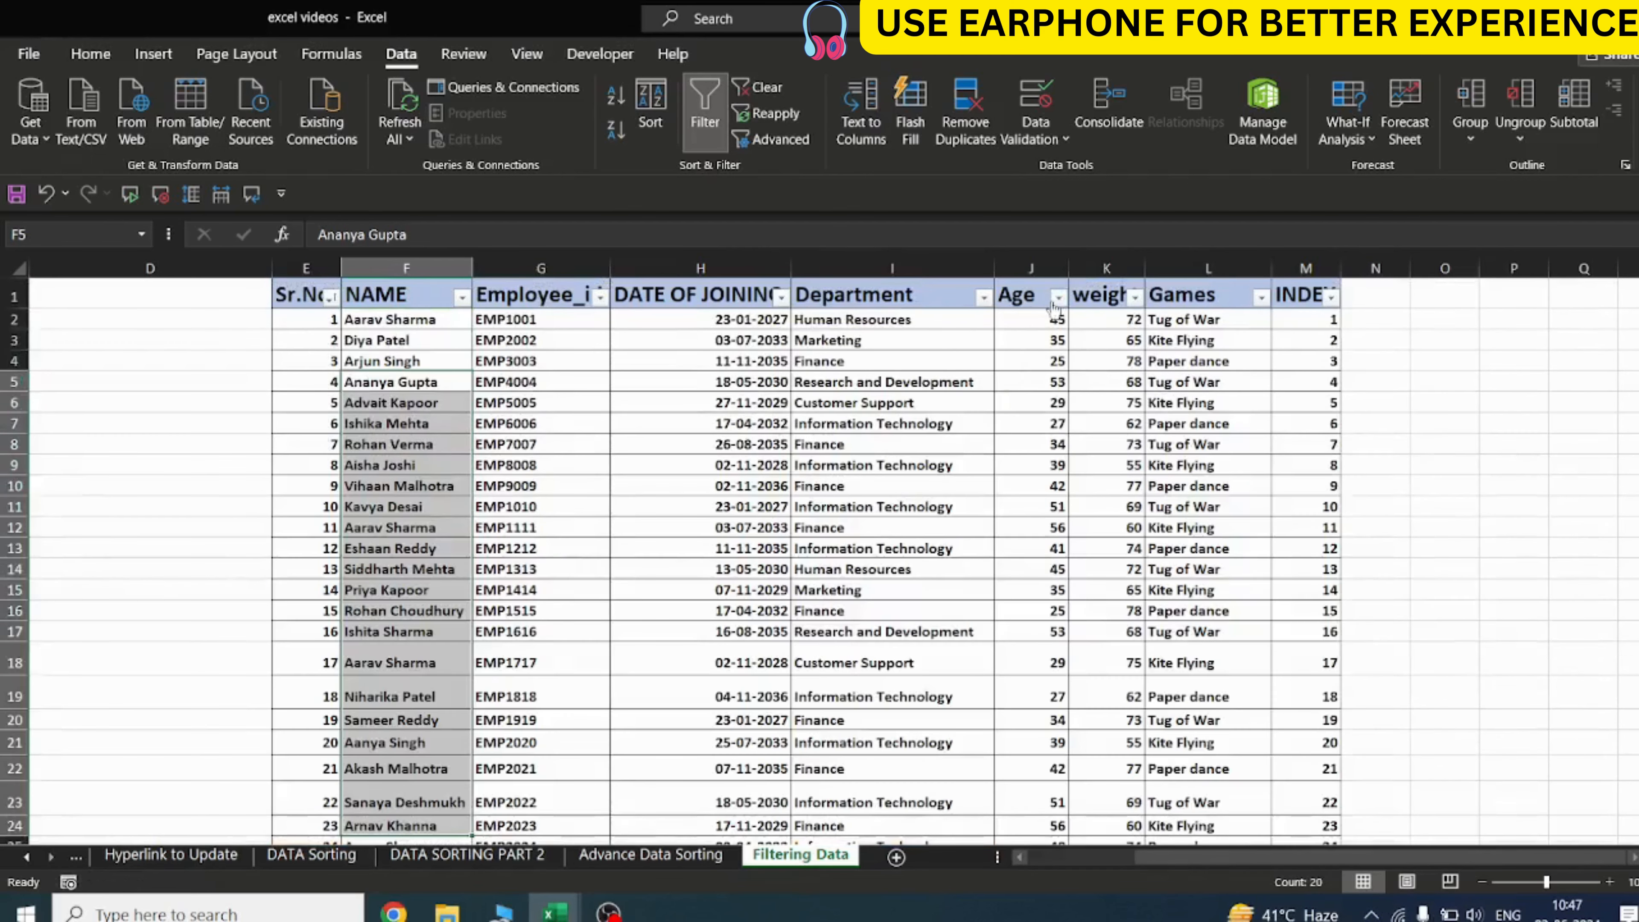
Apply a Top 10 Items number filter to the Age column, and select the matching records from Sr.No through INDEX
click(1058, 297)
mouse_move(1013, 499)
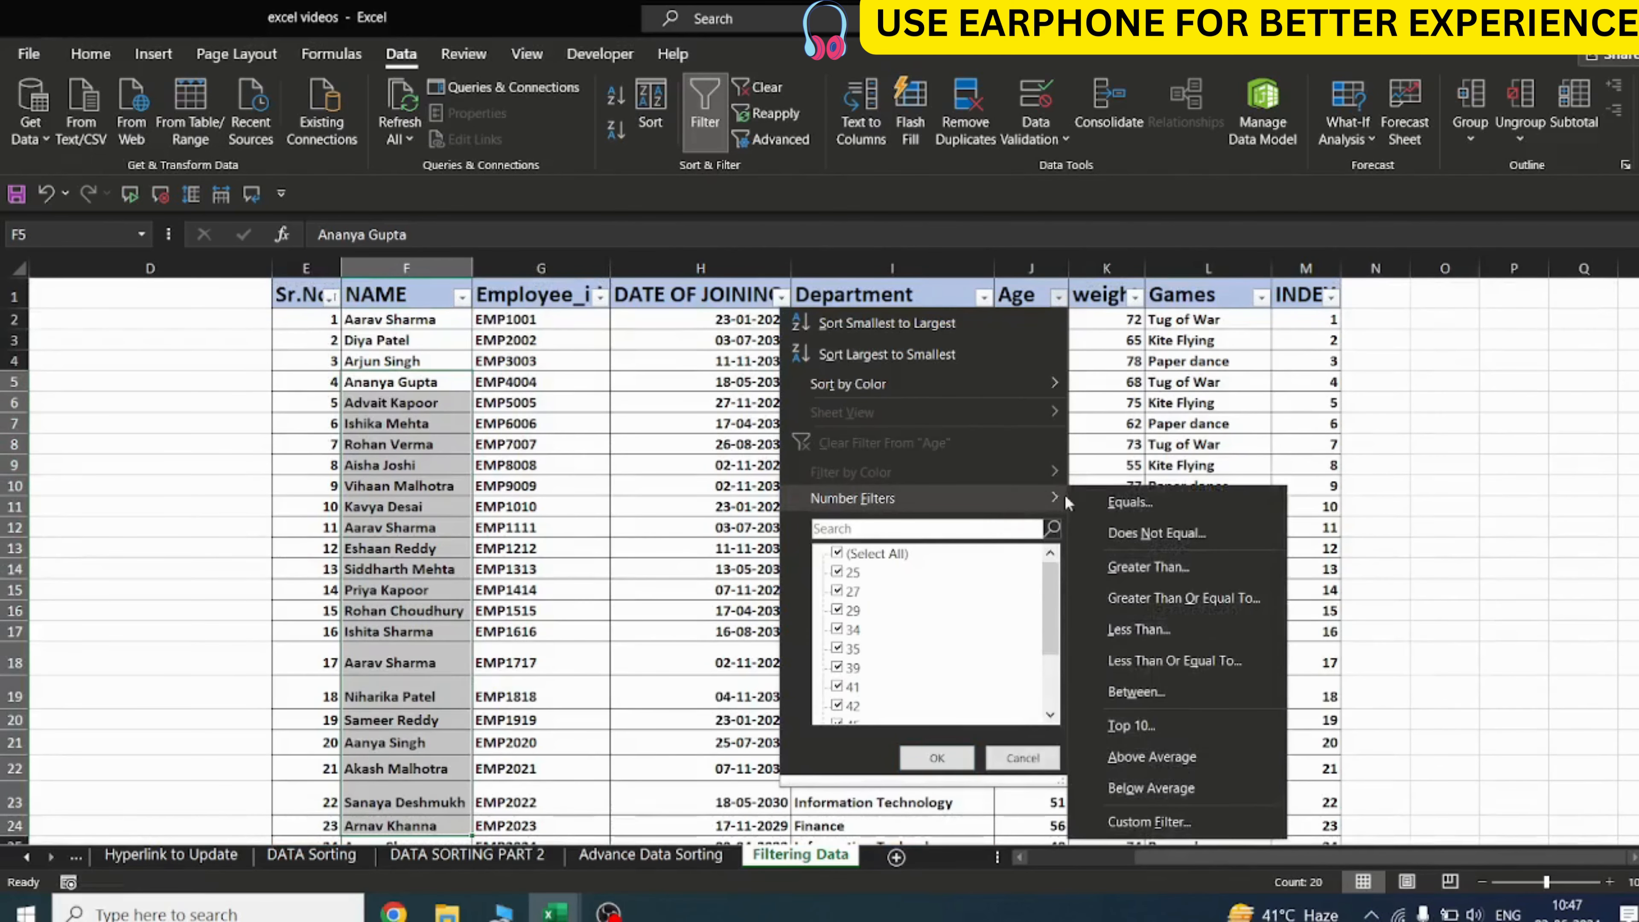
click(1150, 735)
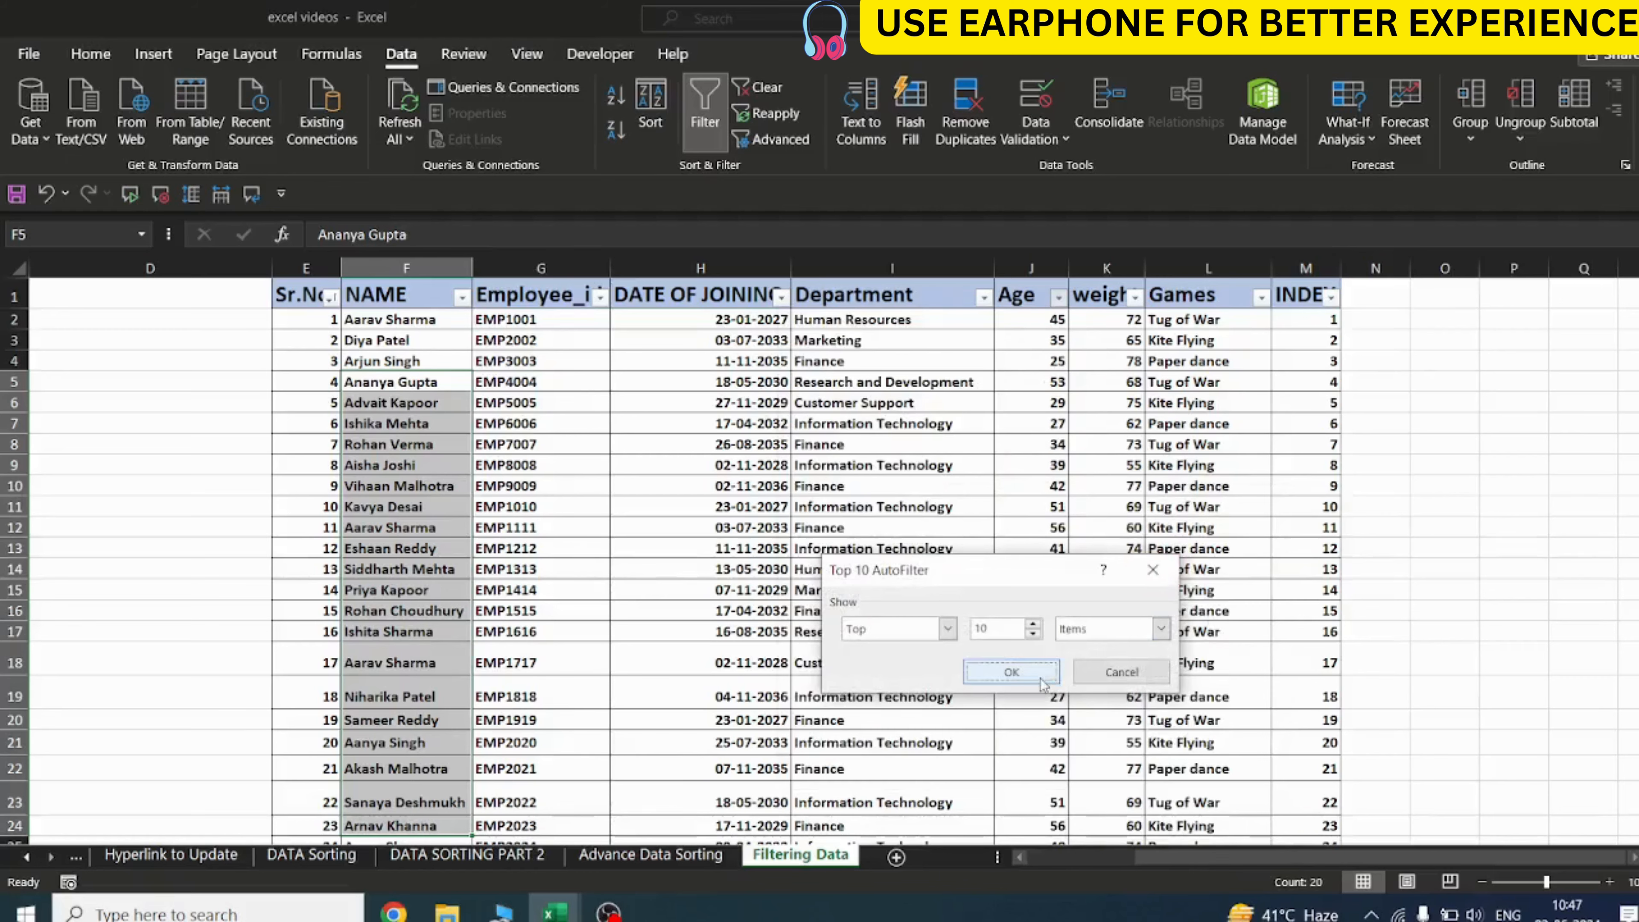
click(1042, 683)
click(1121, 611)
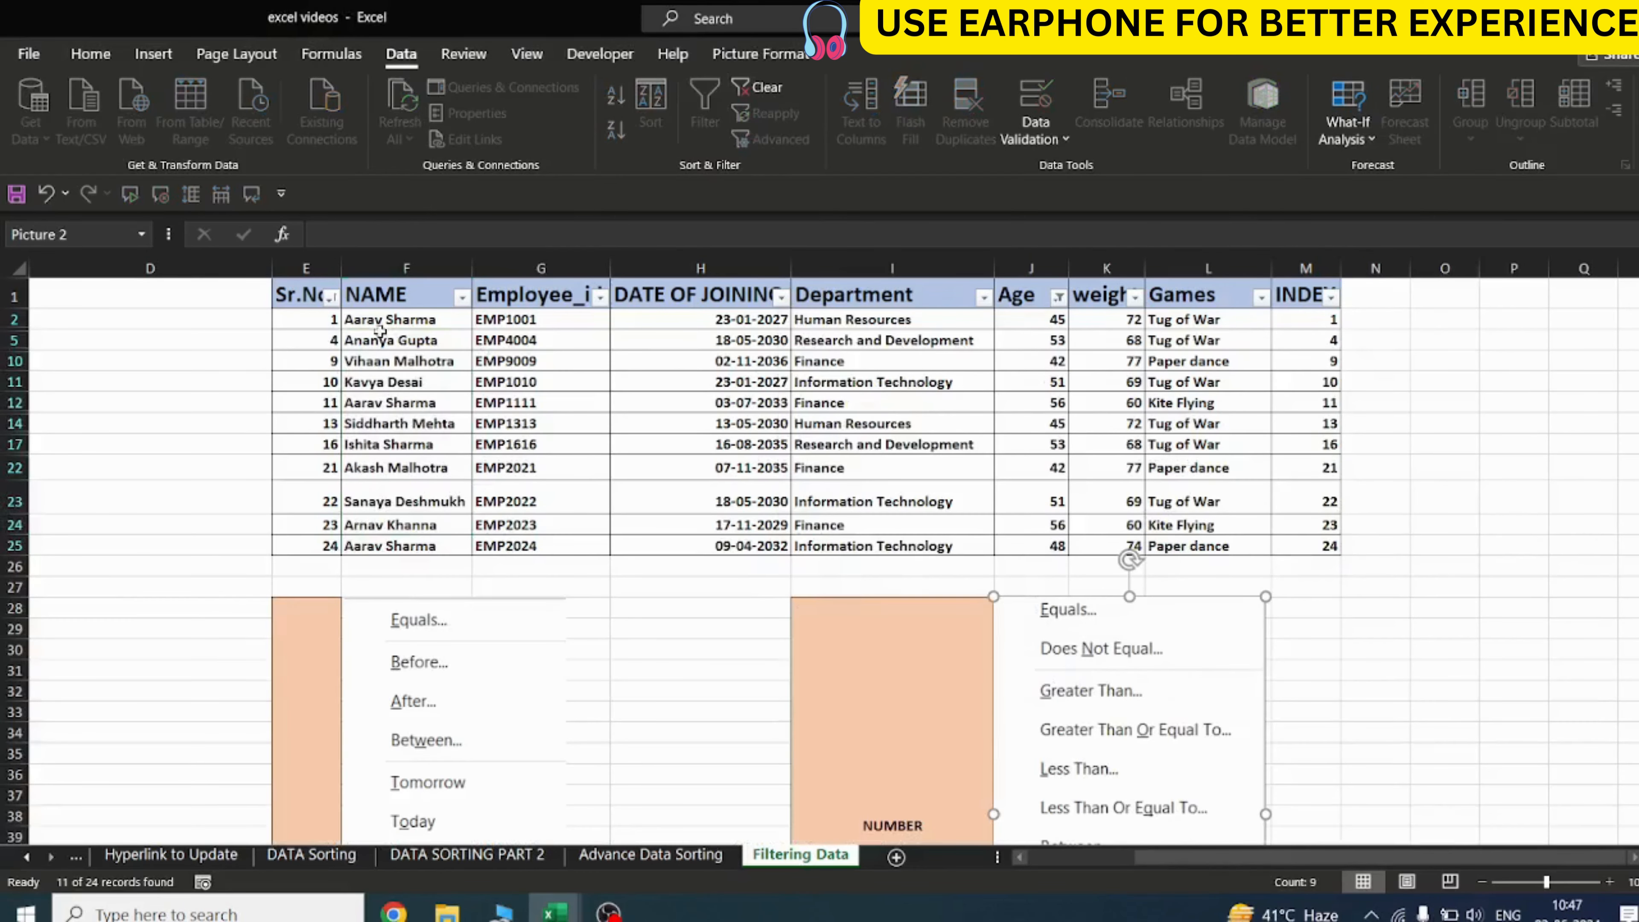
drag(381, 320, 1278, 535)
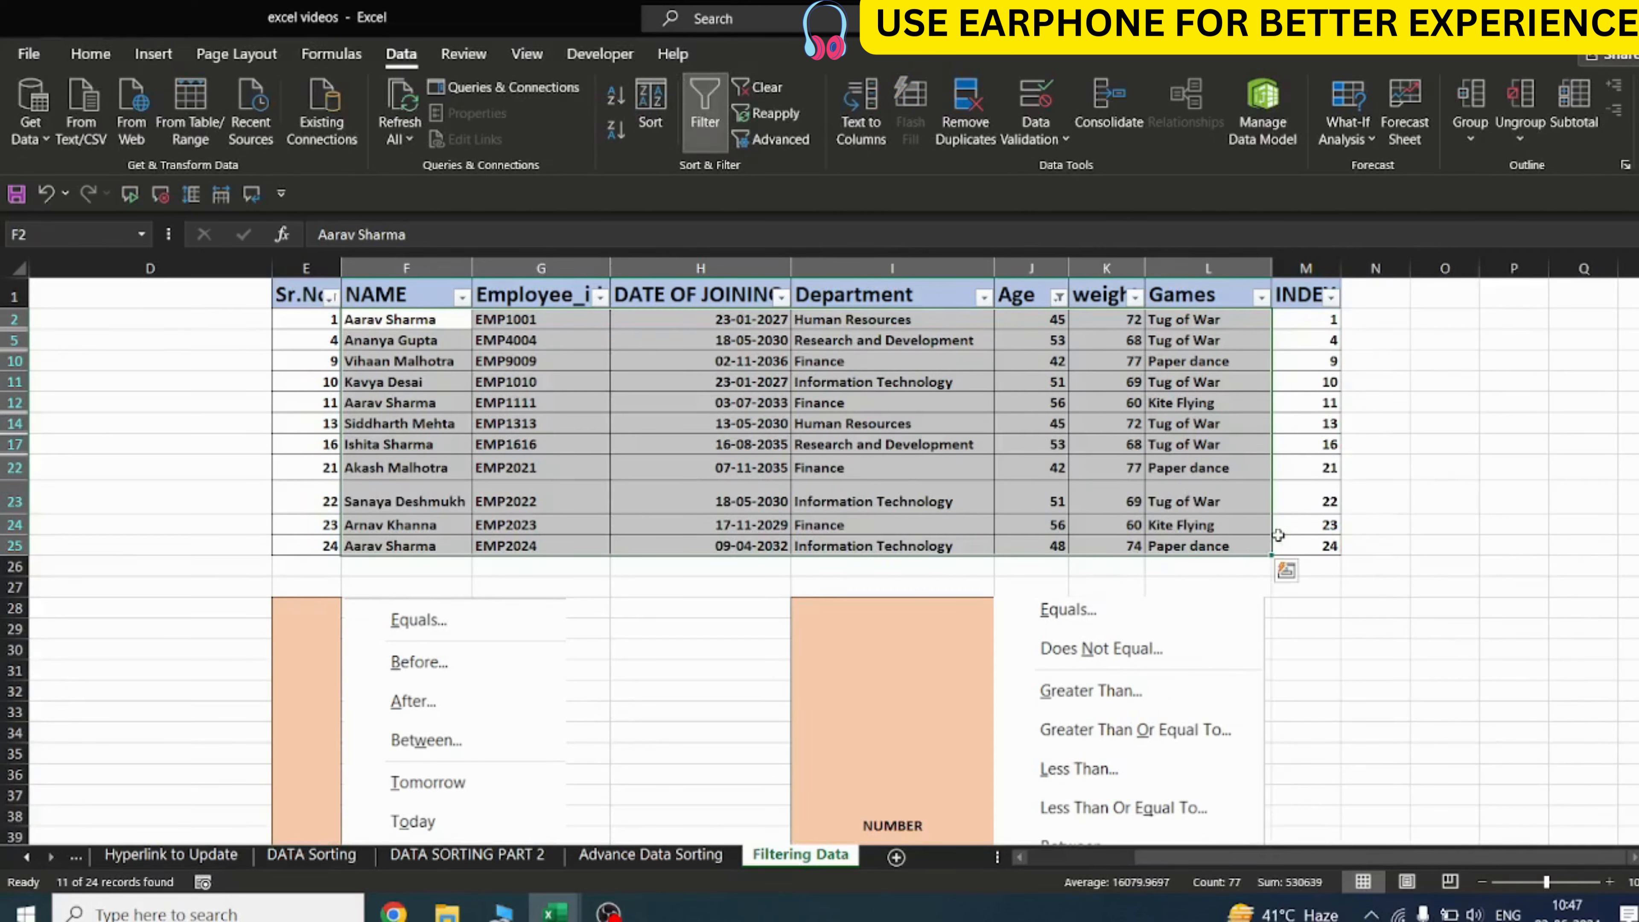
drag(1032, 319, 1064, 545)
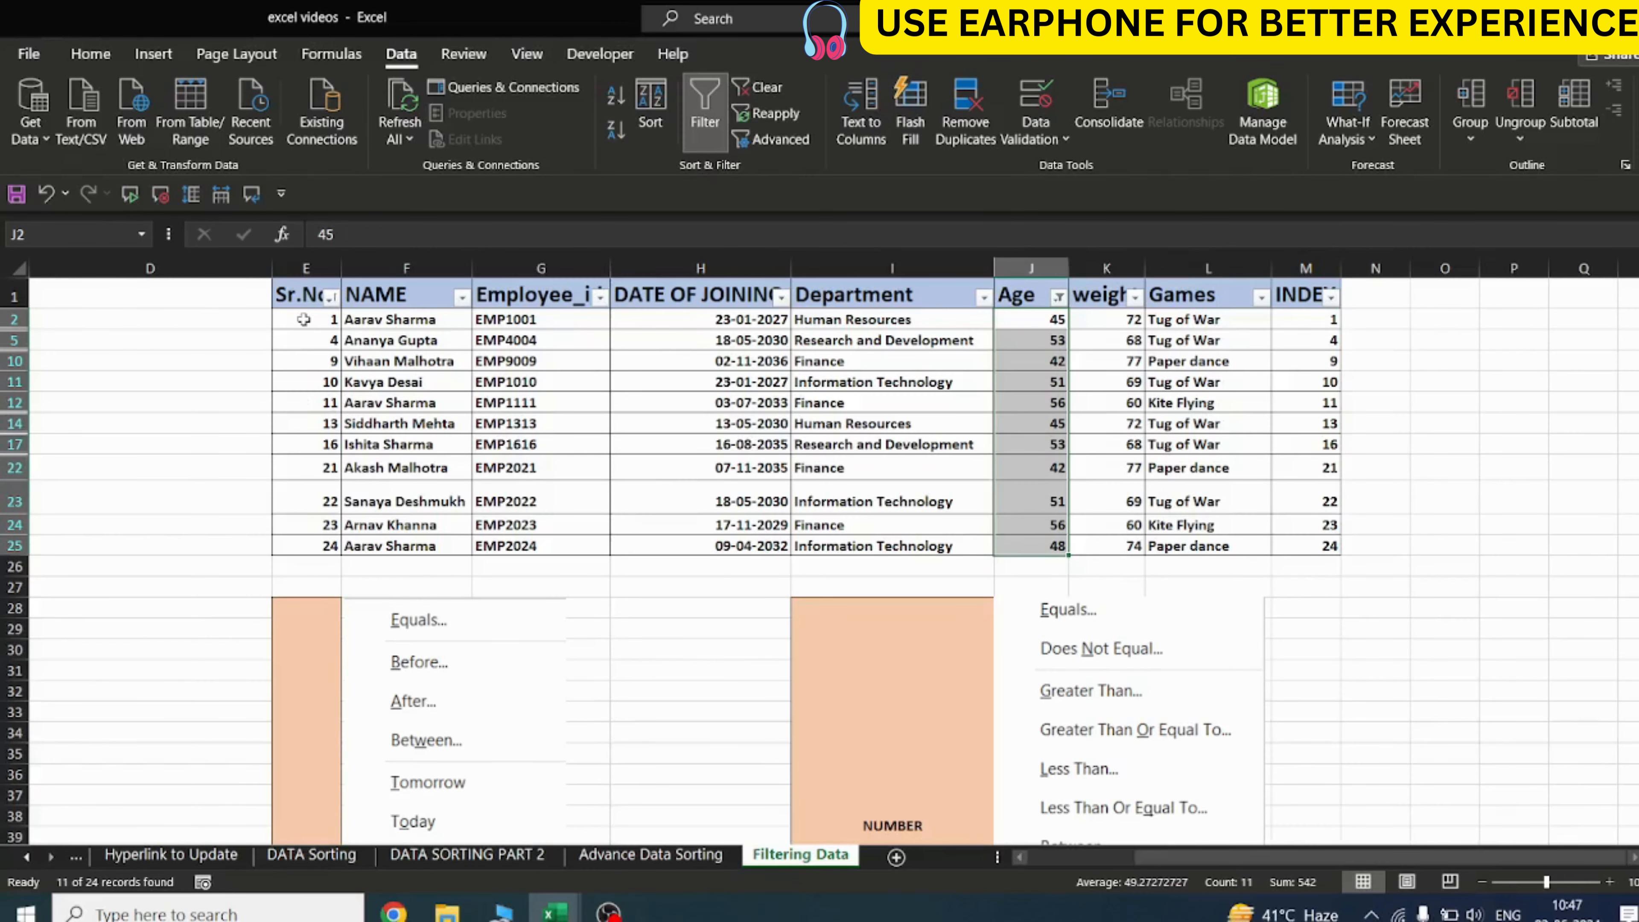
drag(304, 319, 1301, 545)
click(995, 502)
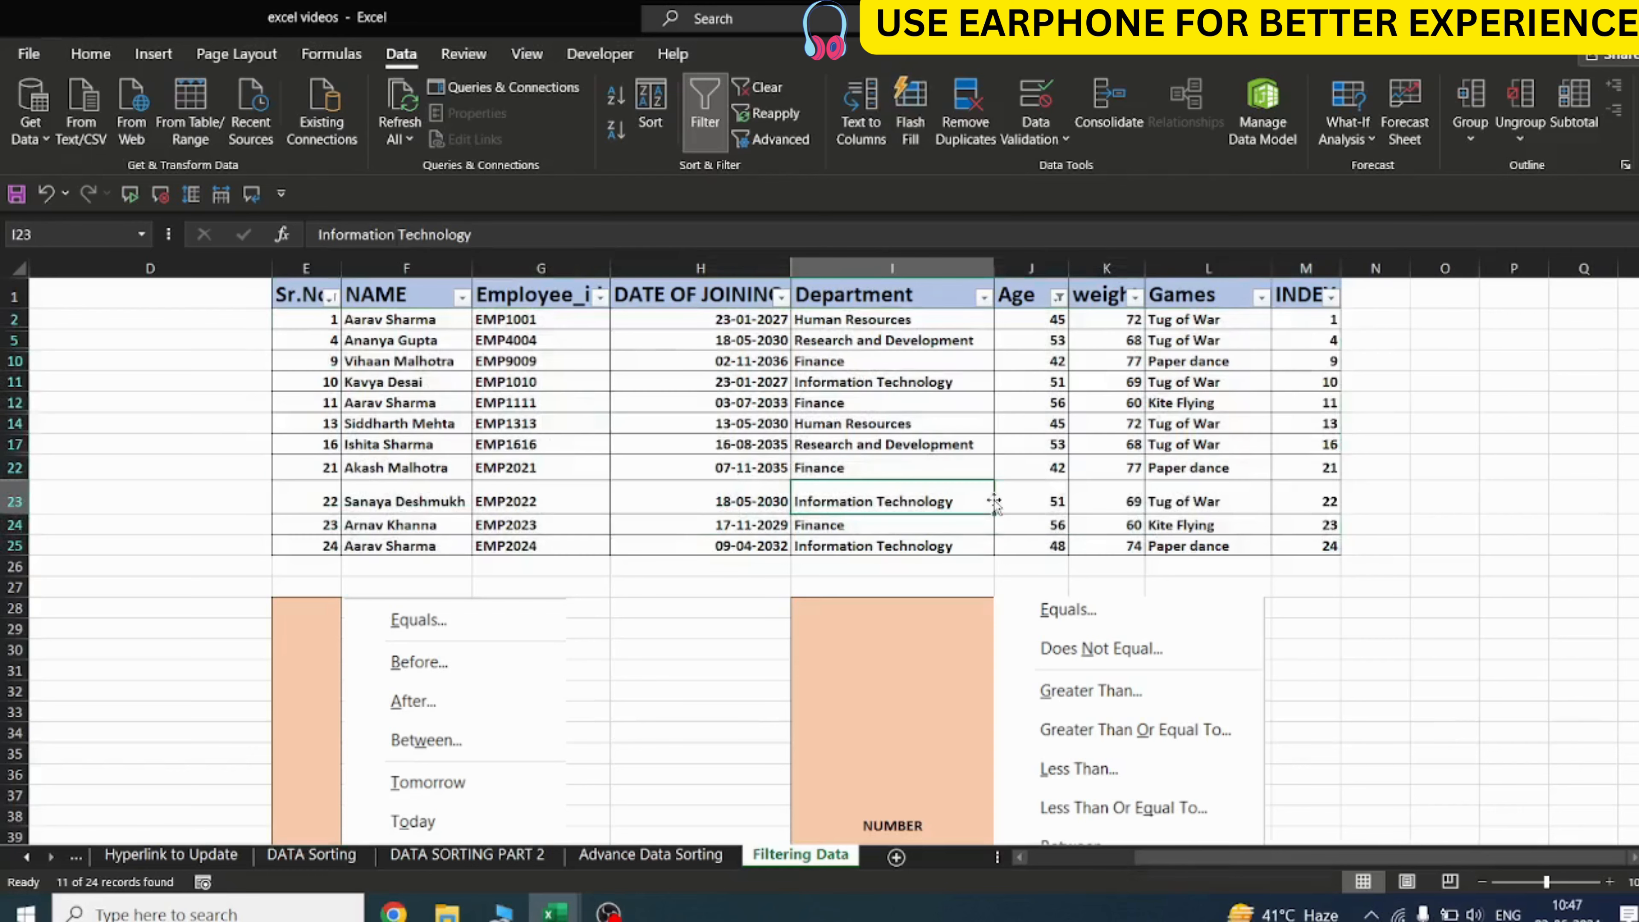
key(ctrl+c)
key(BackSpace)
key(ctrl+z)
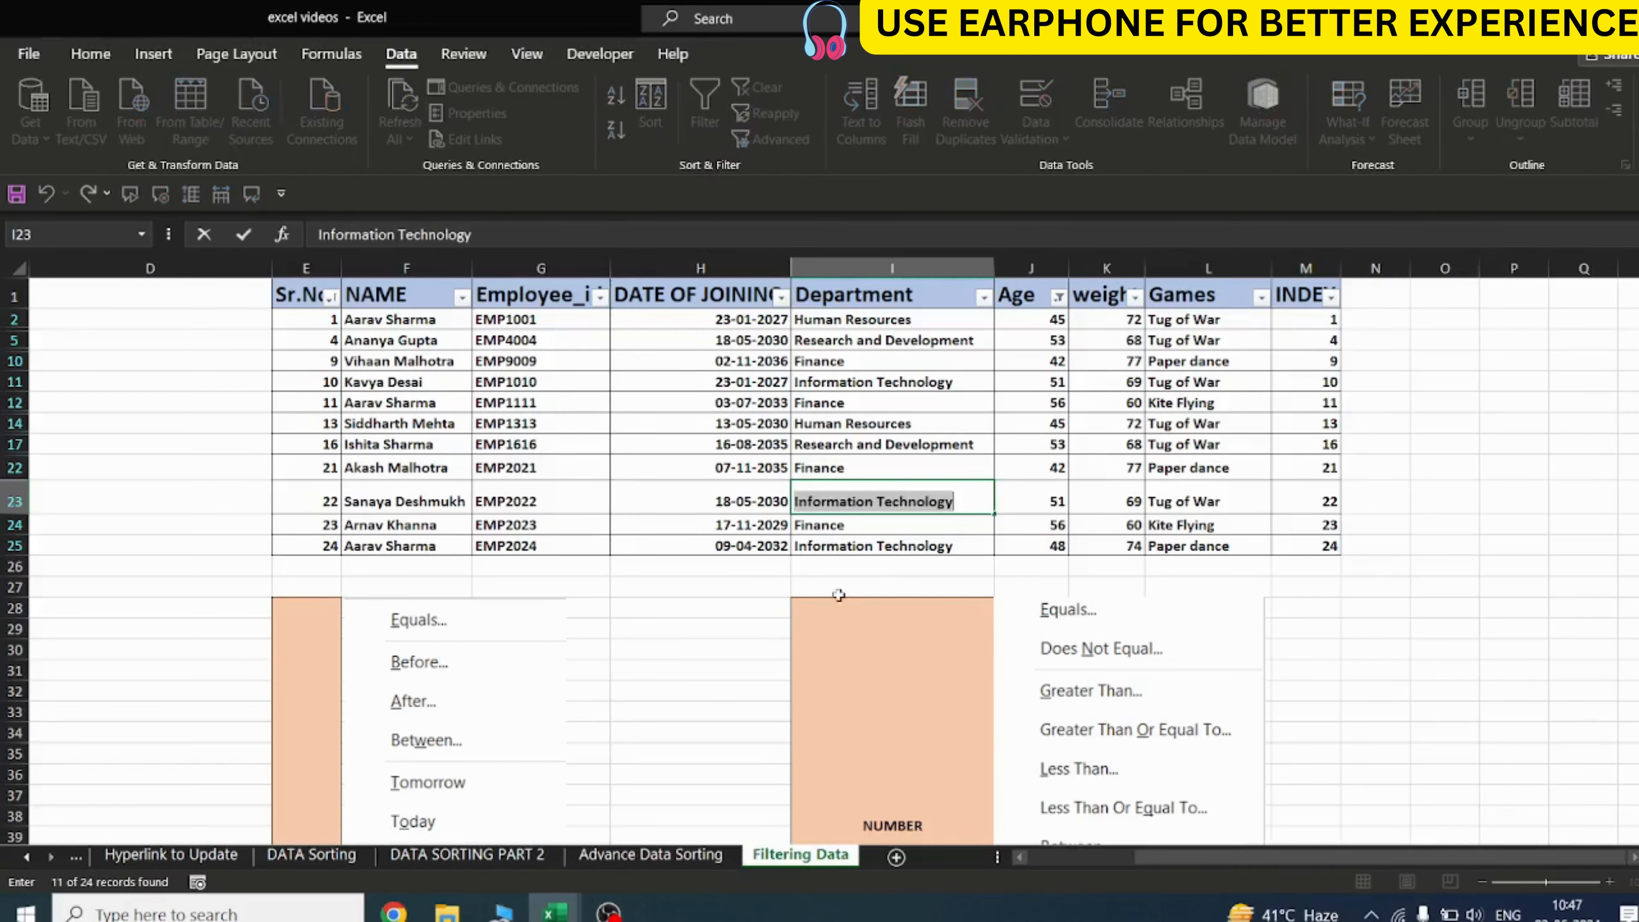
Select the filtered records from Sr.No through INDEX, and clear the filter from the Age column
drag(593, 670, 588, 651)
drag(336, 316, 1293, 549)
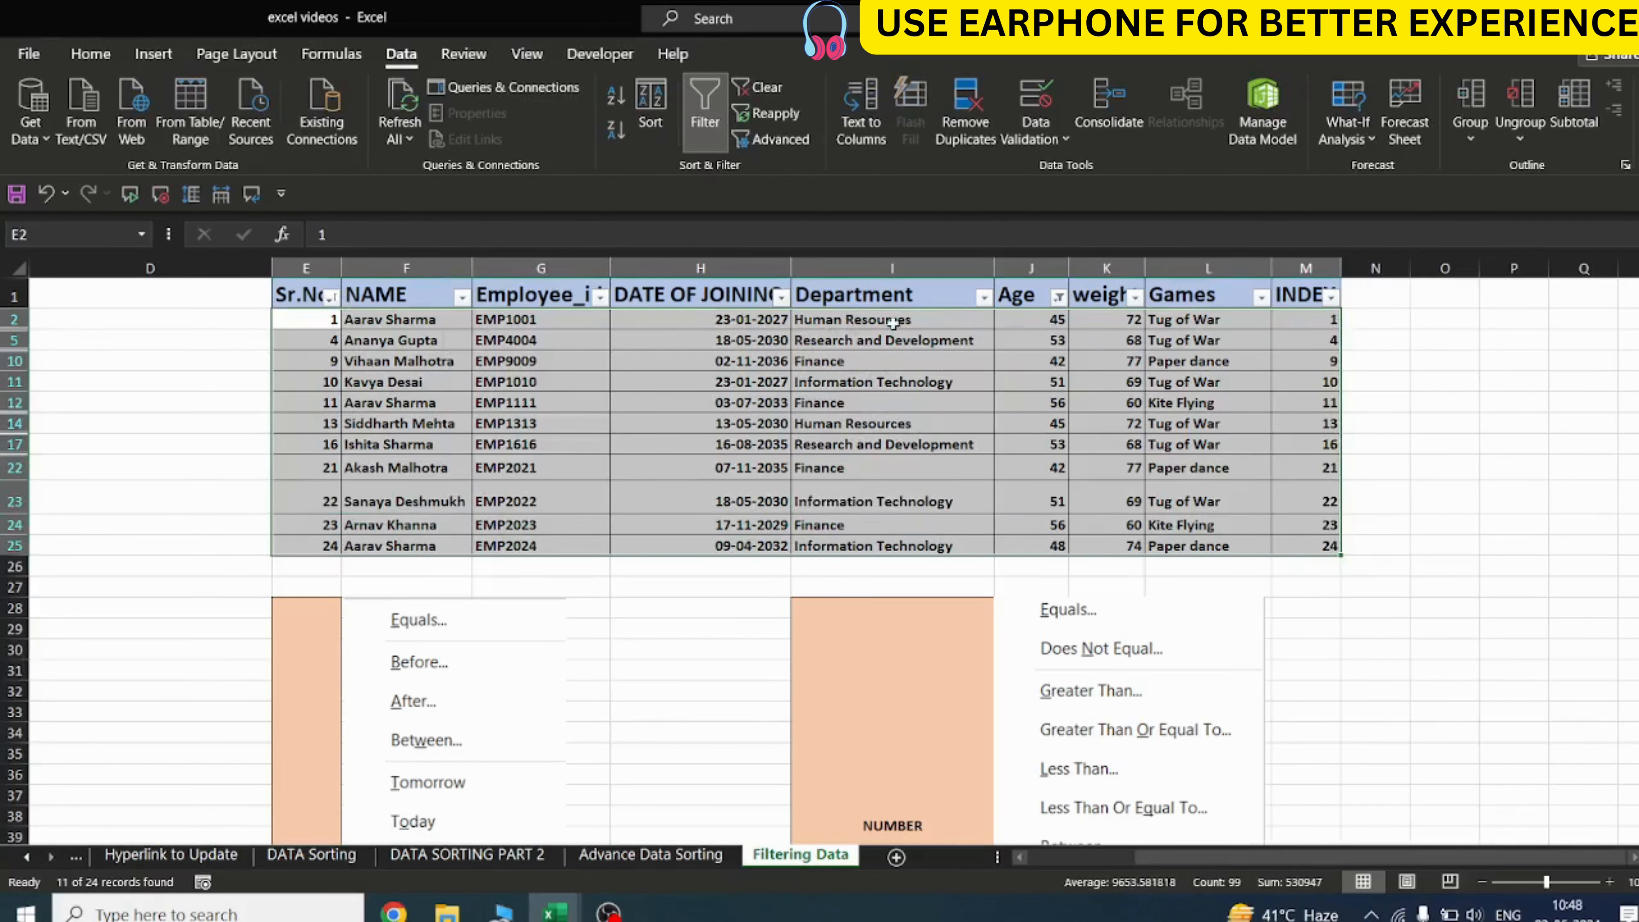
click(1057, 297)
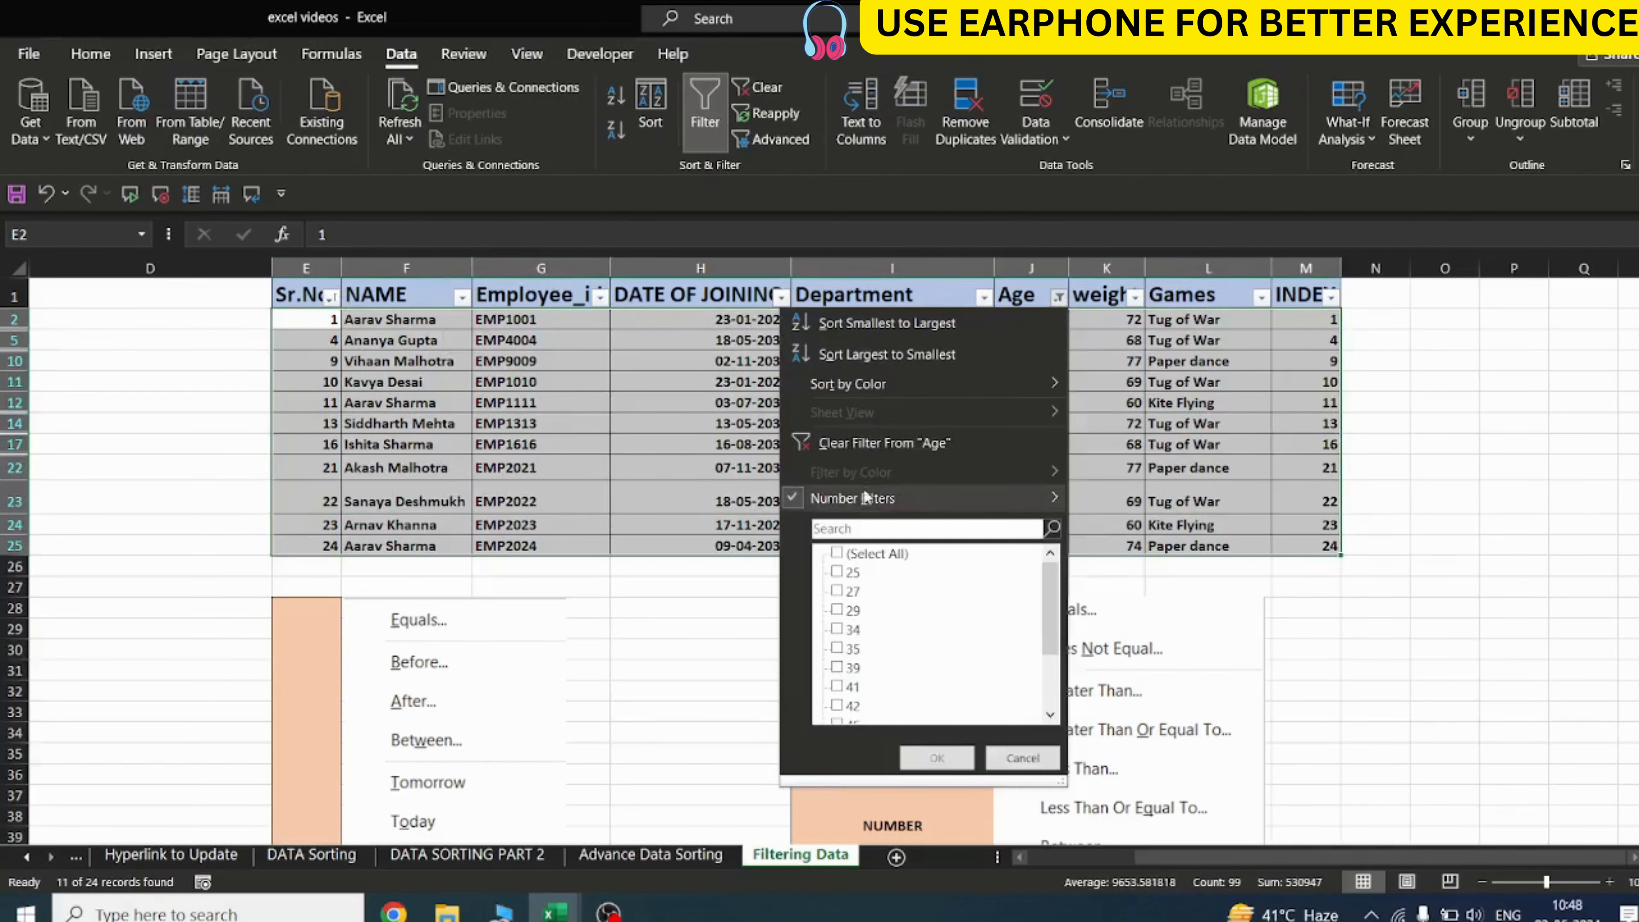
click(878, 432)
Filter the Department column to Customer Support only, and copy the matching records from Sr.No through INDEX
click(983, 297)
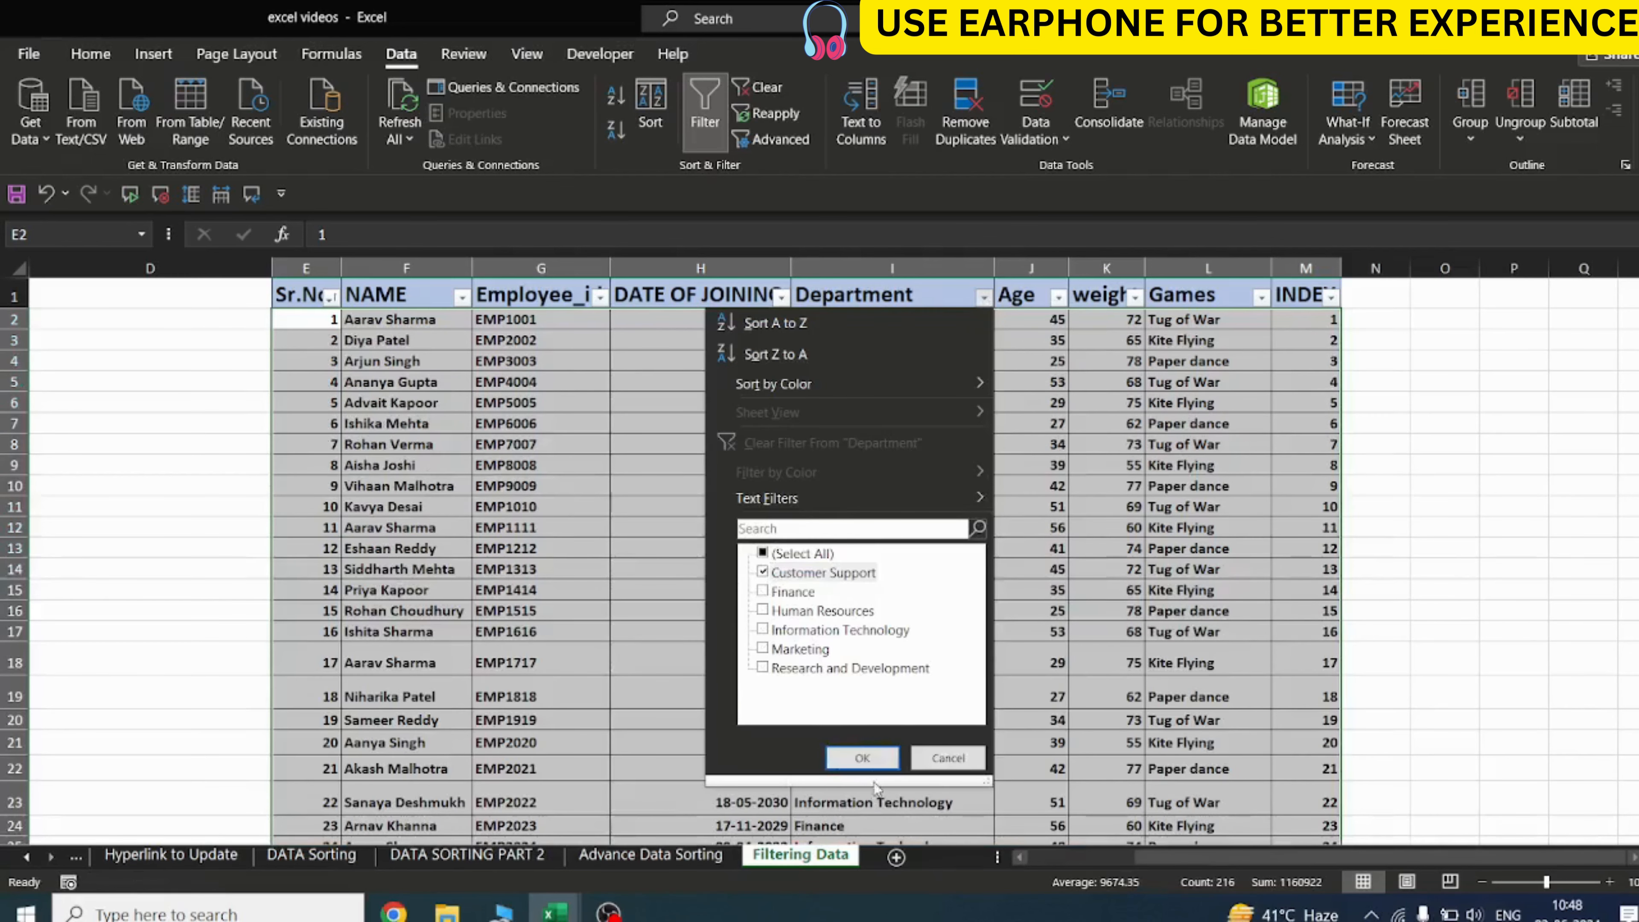
click(873, 761)
drag(298, 323, 1281, 345)
key(ctrl+c)
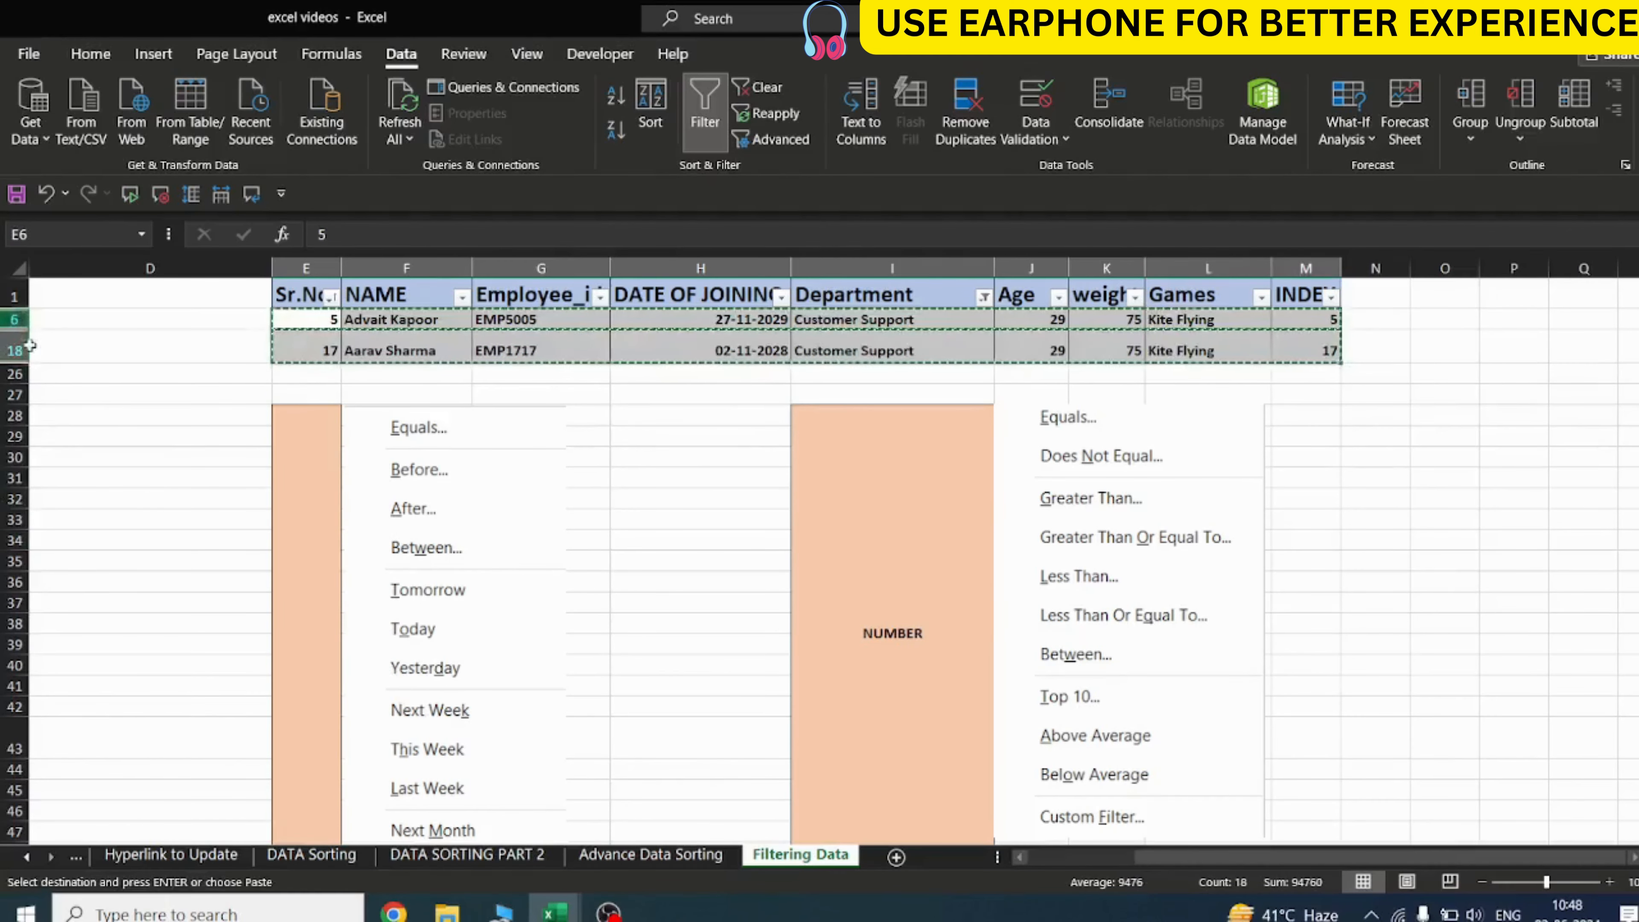
Add a new worksheet, paste the copied records at A1, and fit the width of column D to its dates
click(896, 856)
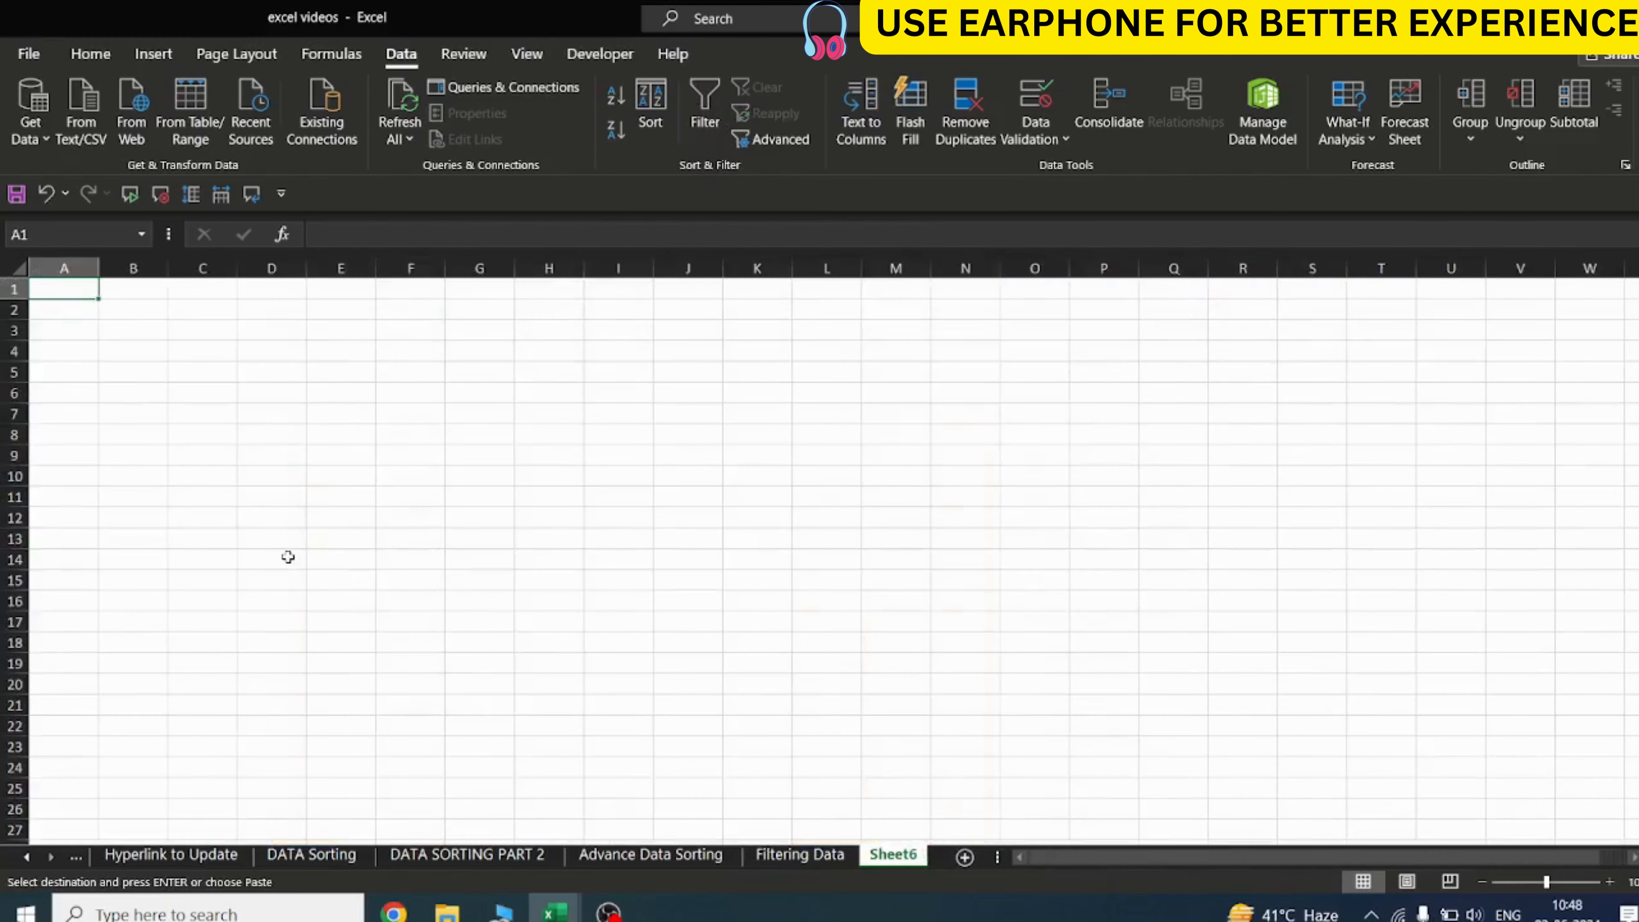
key(ctrl+v)
click(271, 538)
double_click(303, 269)
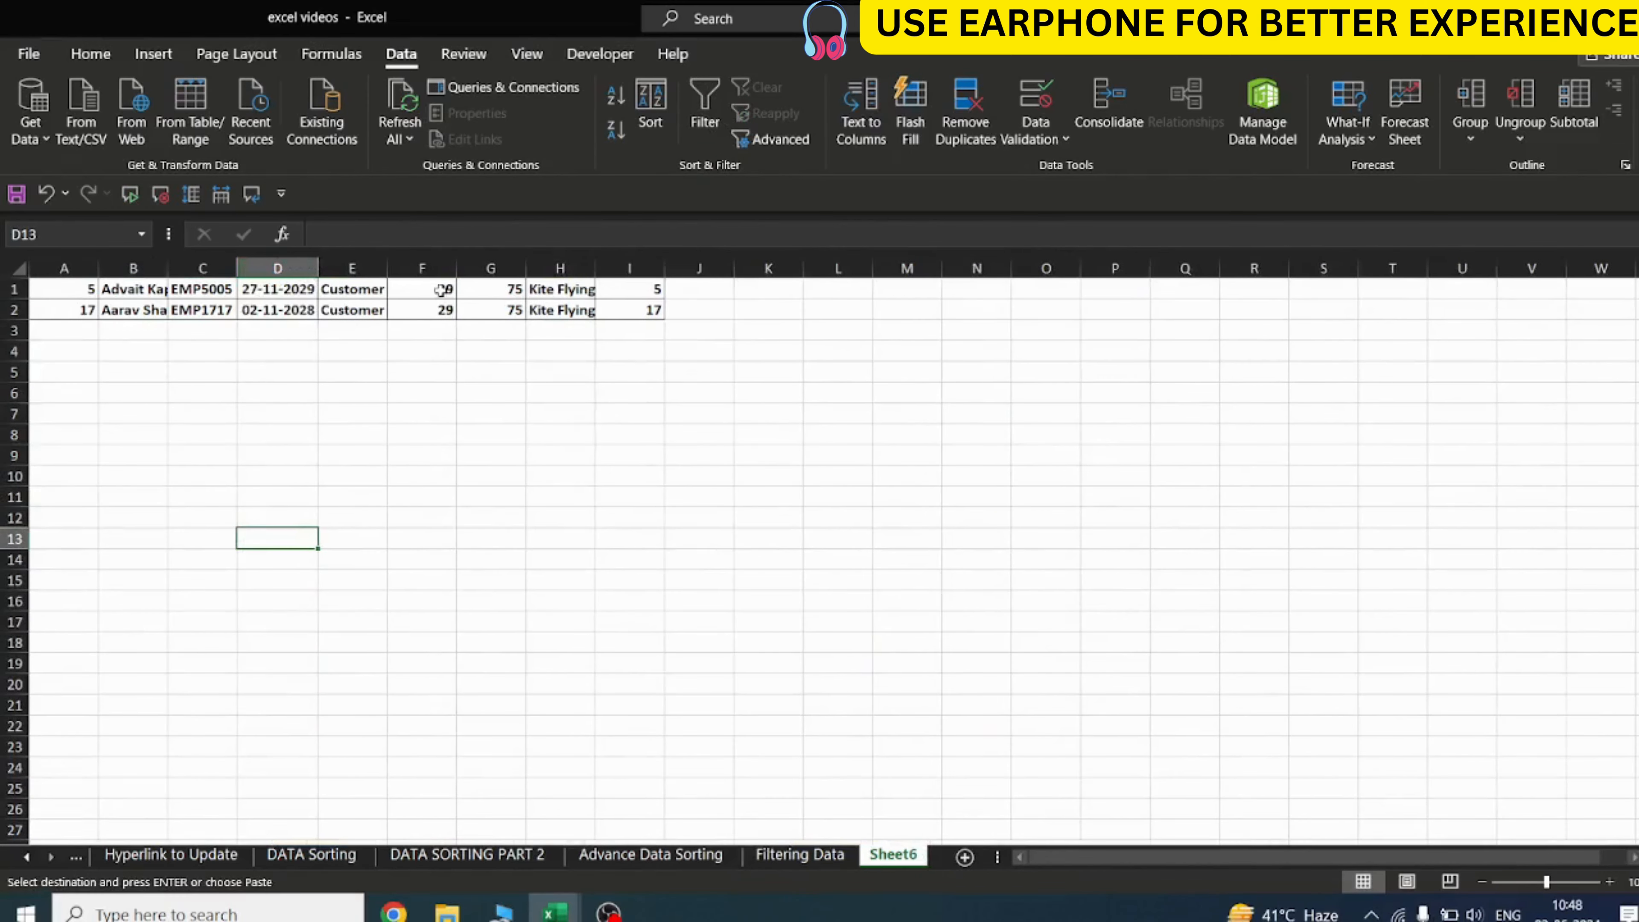
Return to the Filtering Data sheet and look through the COPY THE FILTERING DATA notes
click(800, 855)
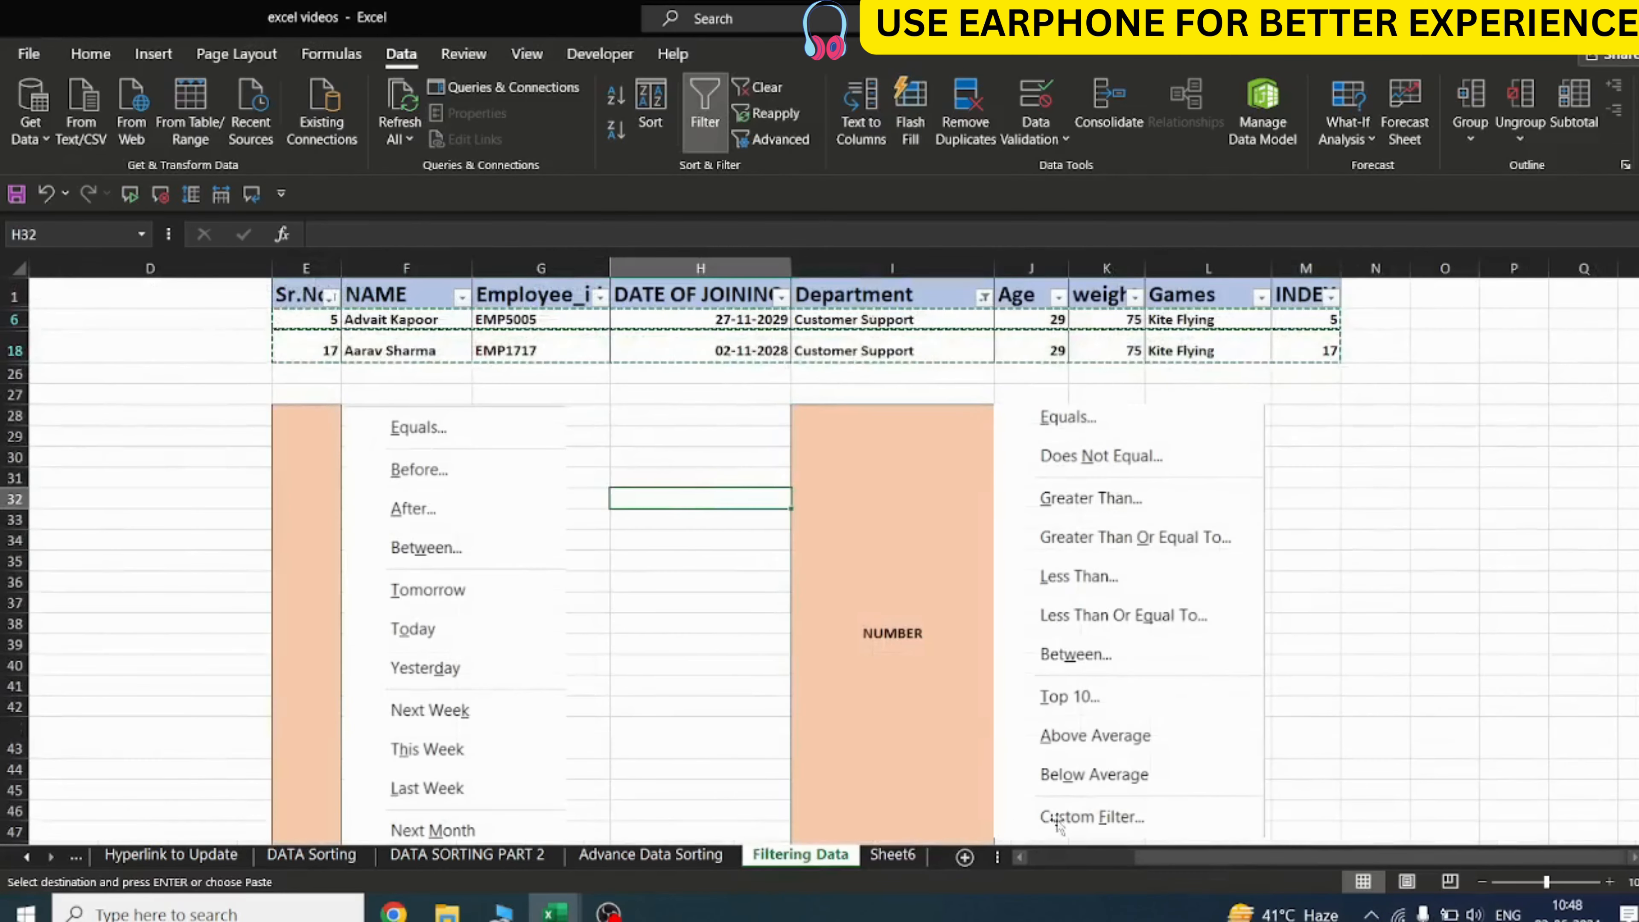
drag(1207, 860, 905, 854)
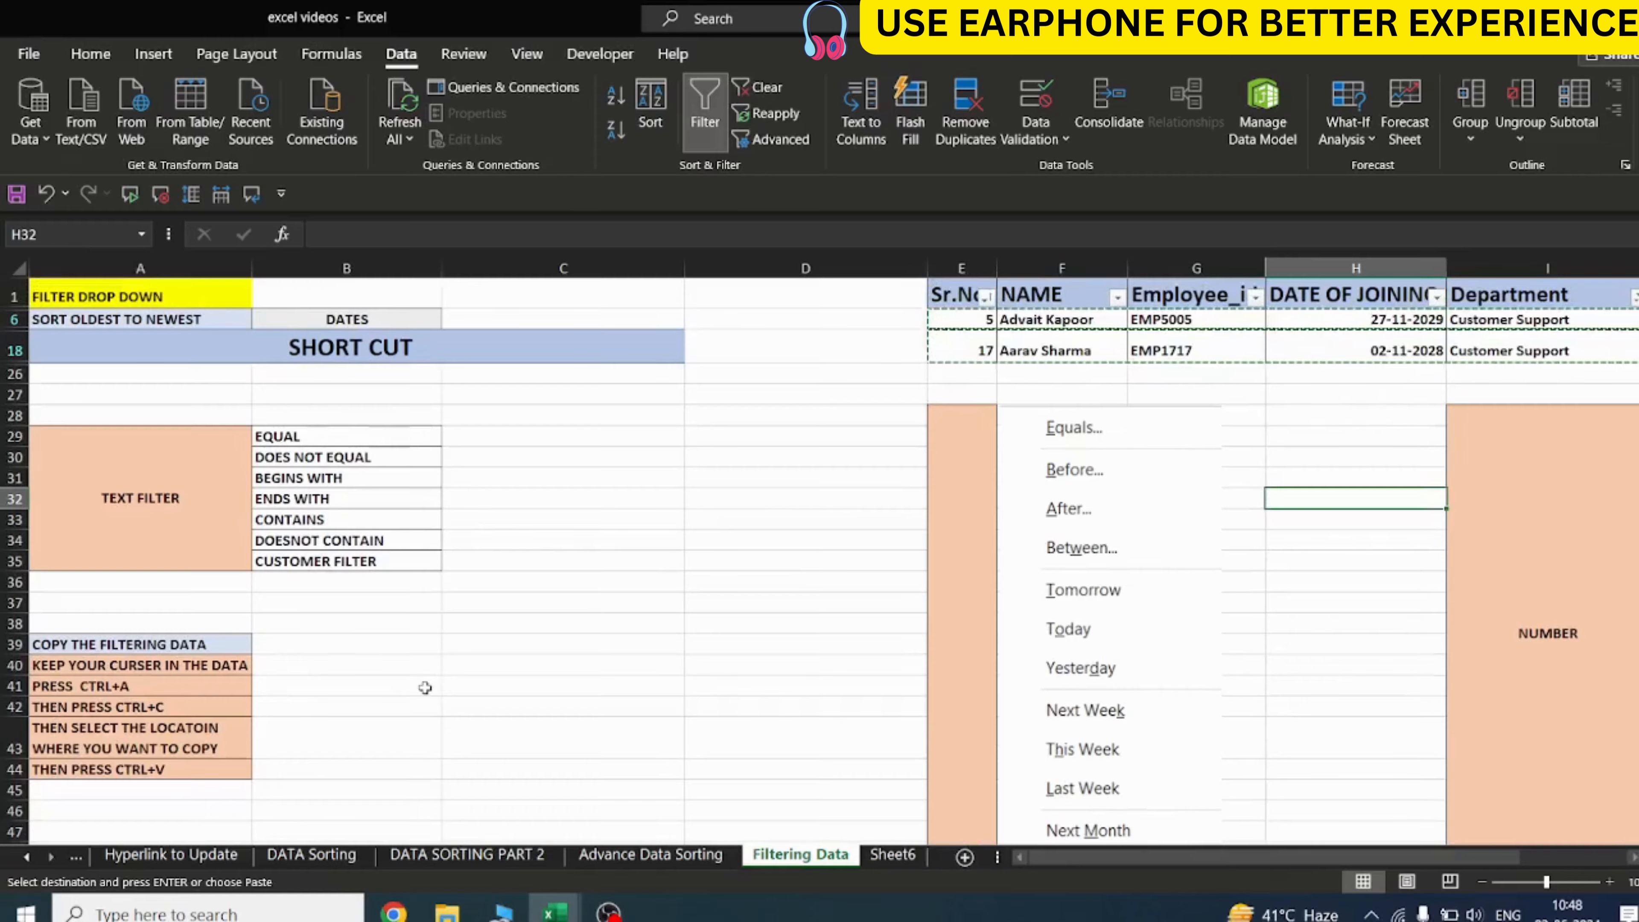
scroll(425, 688, down, 2)
scroll(425, 687, down, 1)
scroll(425, 688, up, 3)
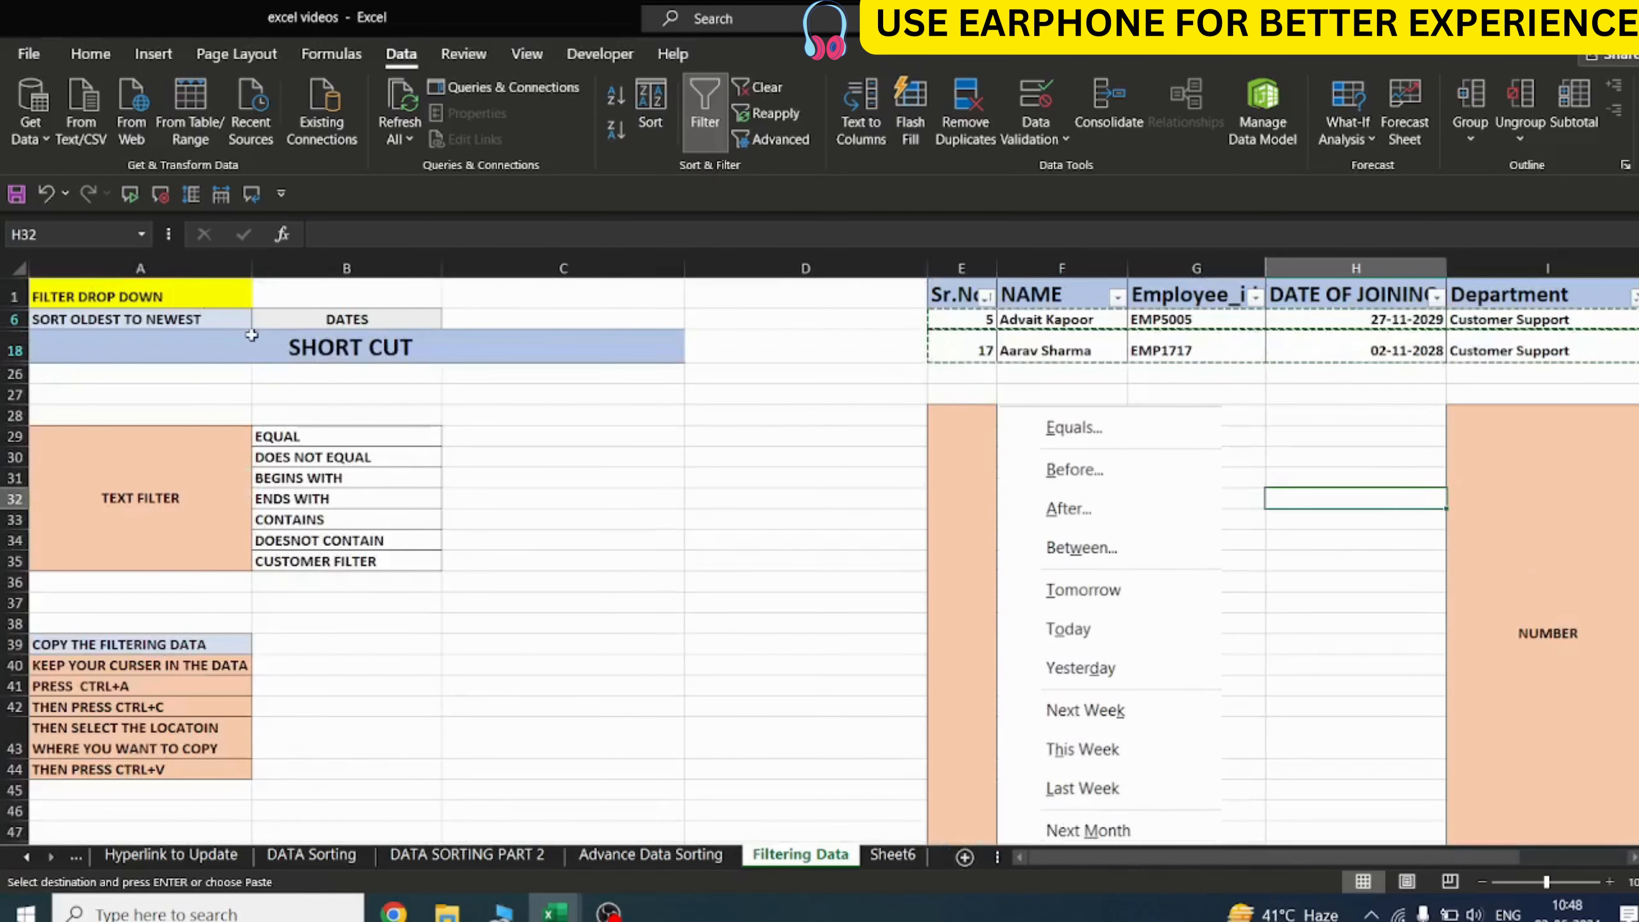
Clear the Customer Support filter from the Department column
drag(1335, 862, 1442, 862)
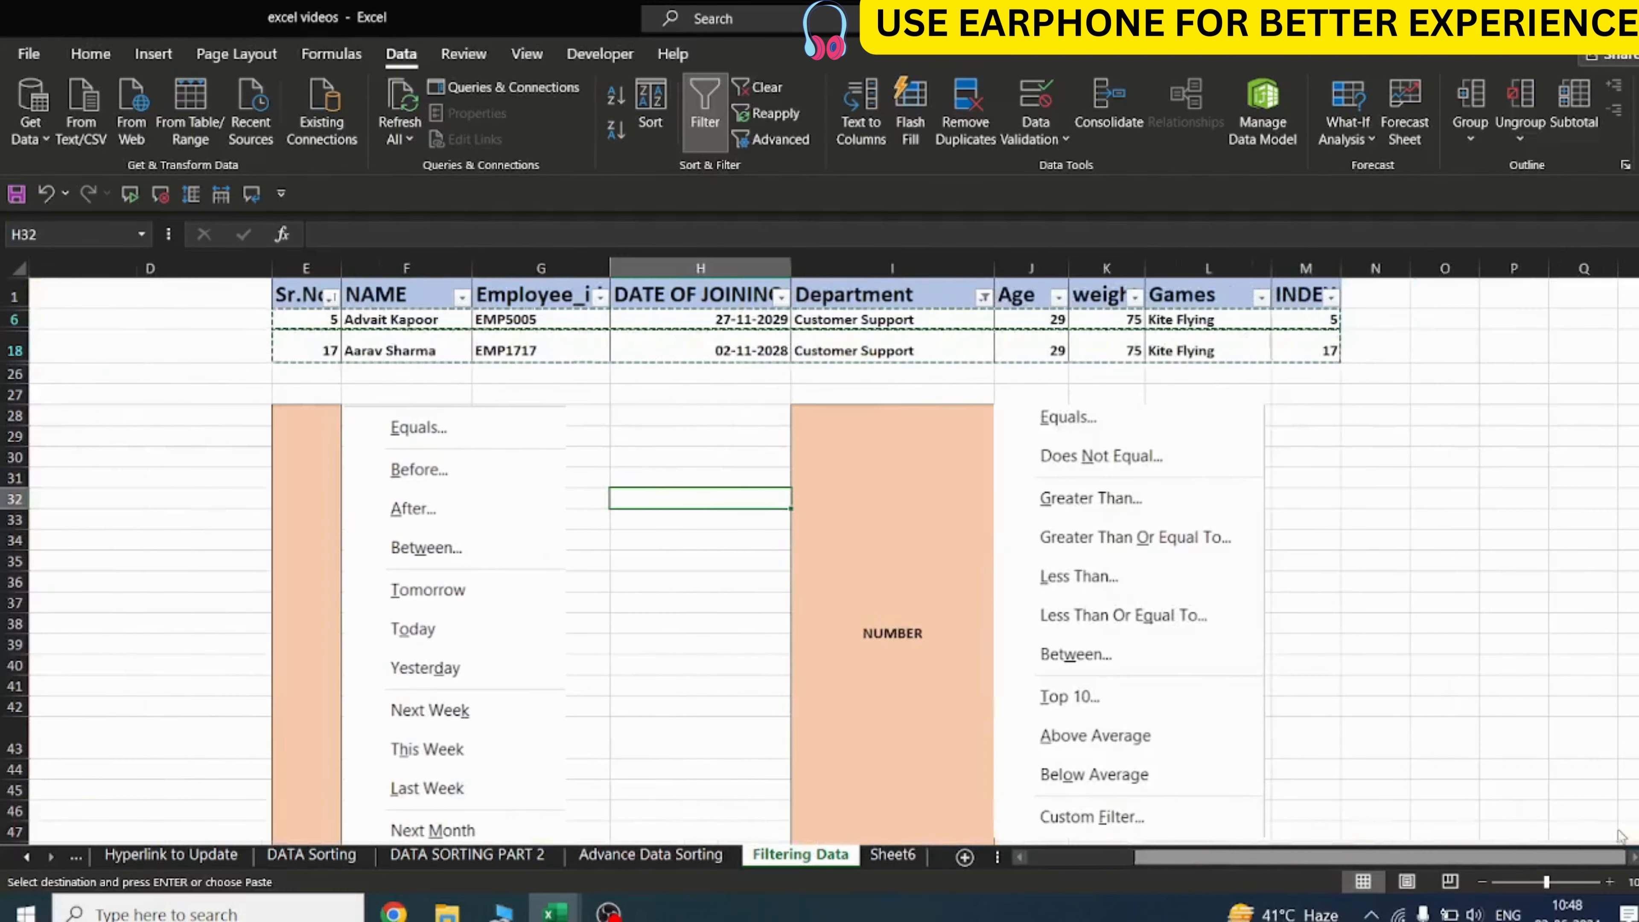
click(985, 298)
click(807, 337)
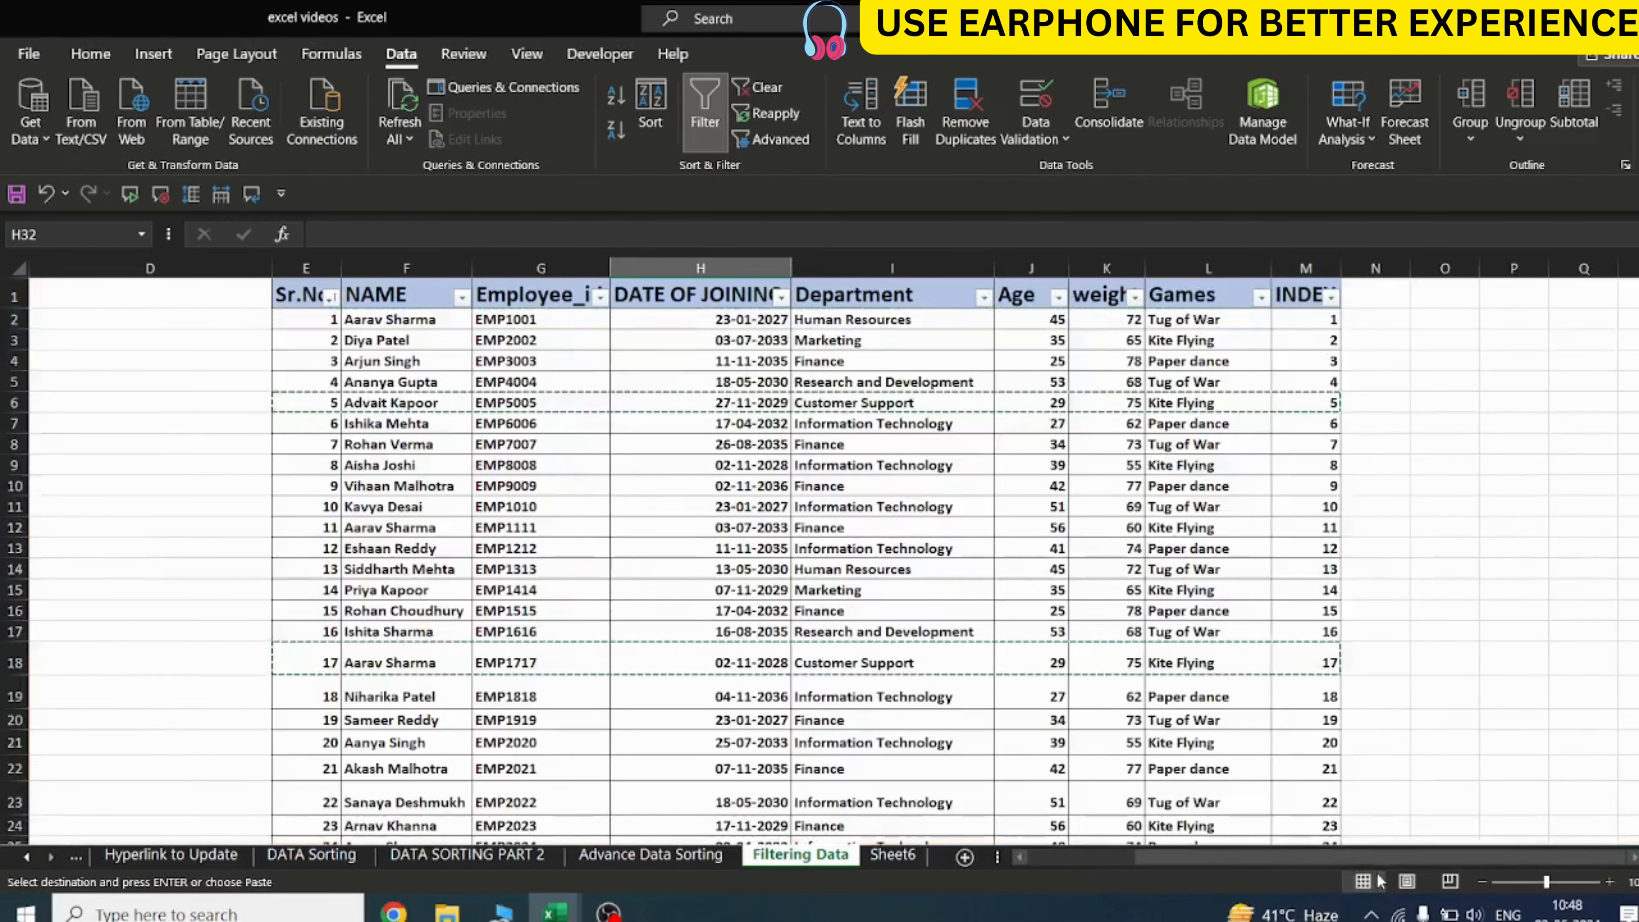
Go through the FILTER DROP DOWN list in column A, from SORT A TO Z to TEXT FILTER and SORT BY COLOR
drag(1274, 860, 1161, 862)
click(129, 319)
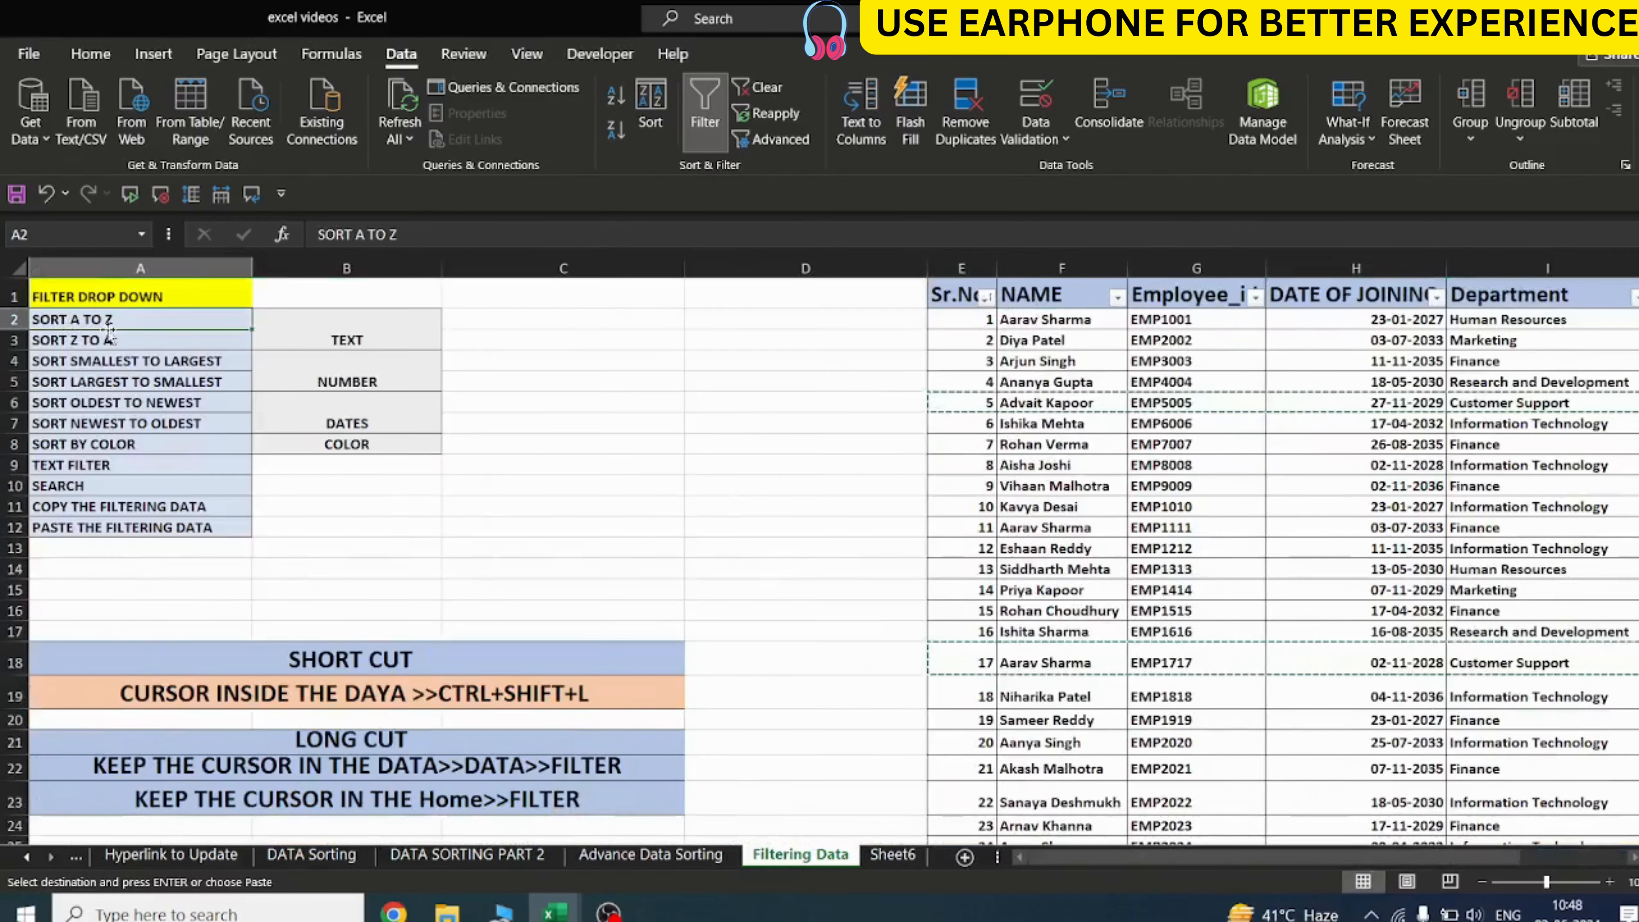
click(132, 340)
click(135, 363)
click(136, 383)
click(121, 465)
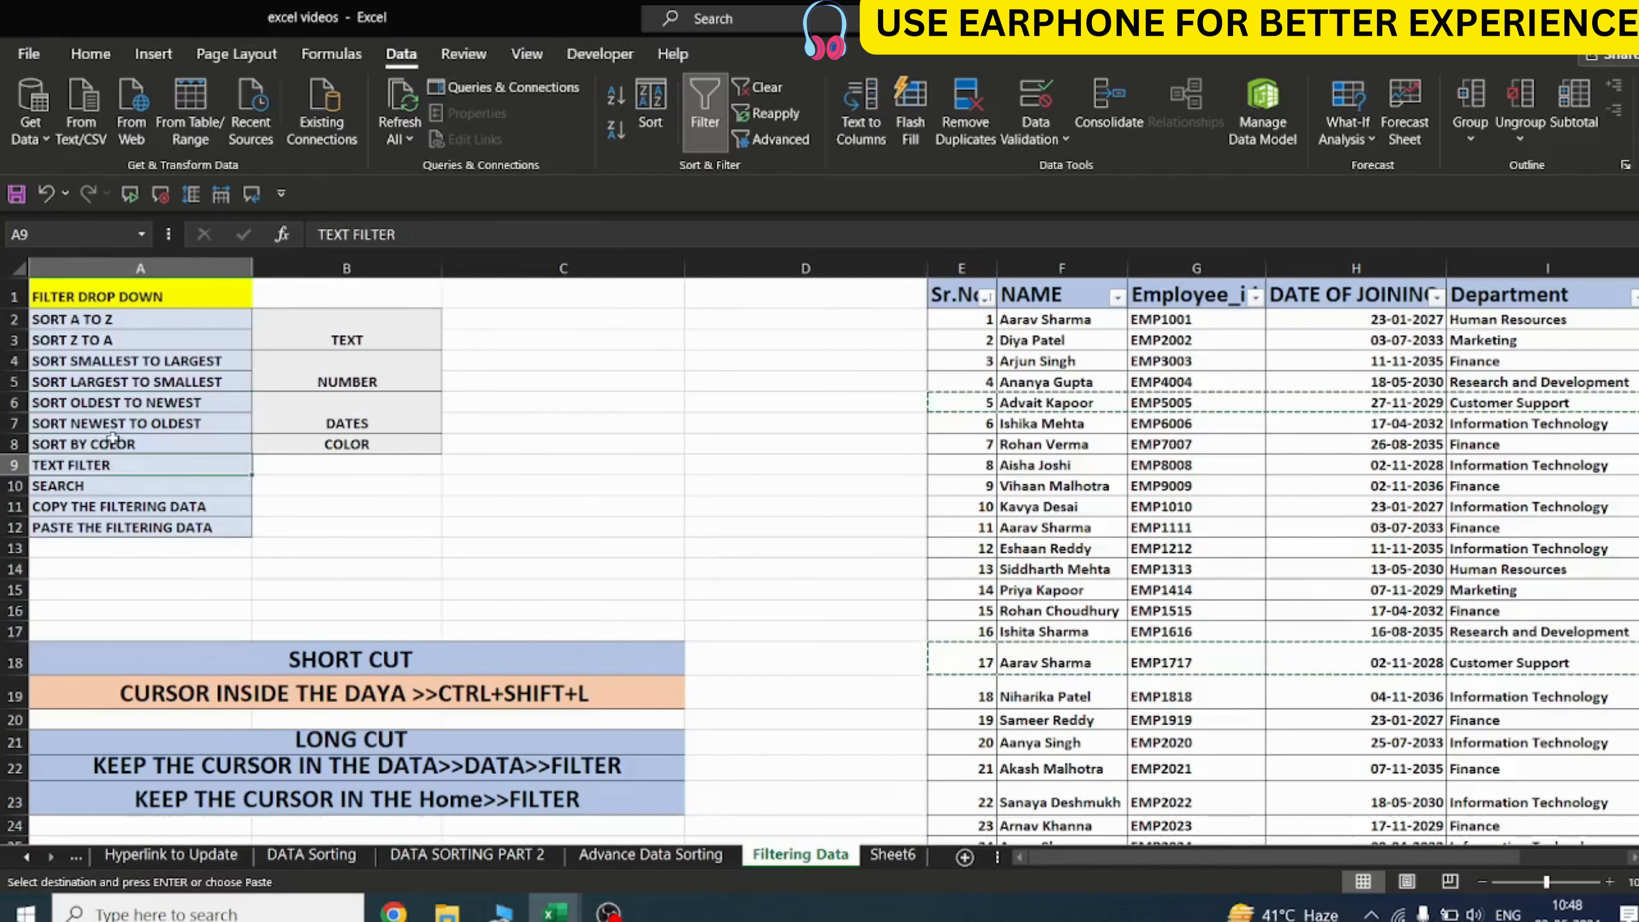
click(119, 443)
click(813, 568)
double_click(1171, 475)
double_click(1060, 505)
double_click(805, 505)
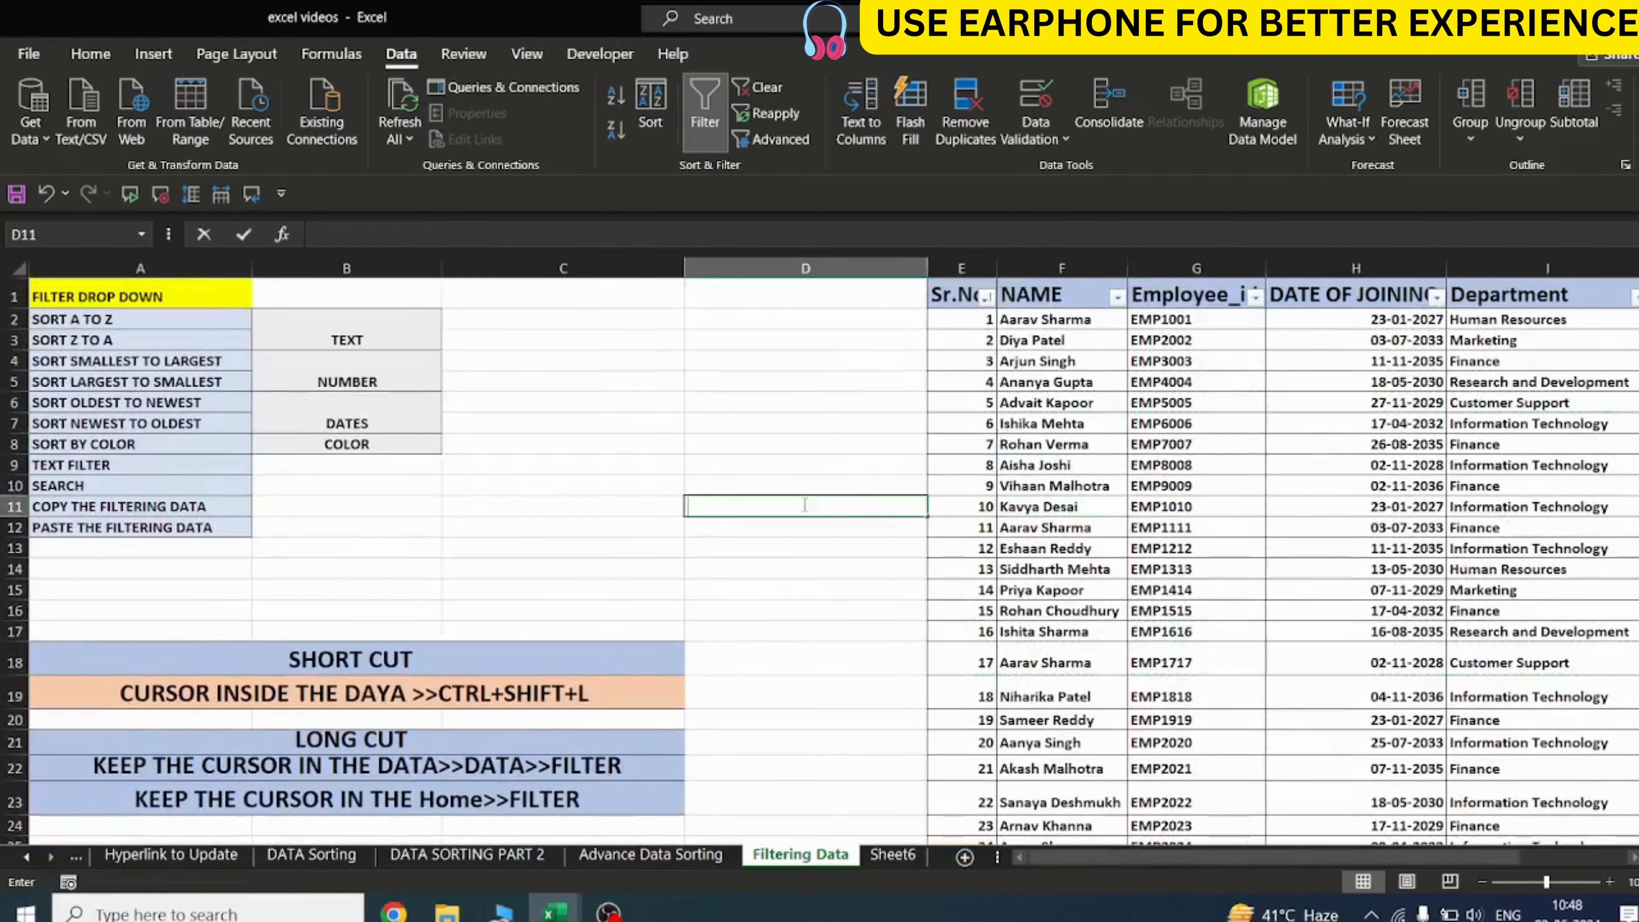
Fill the NAME cells F7, F17 and F22 with the light blue fill color
click(1061, 421)
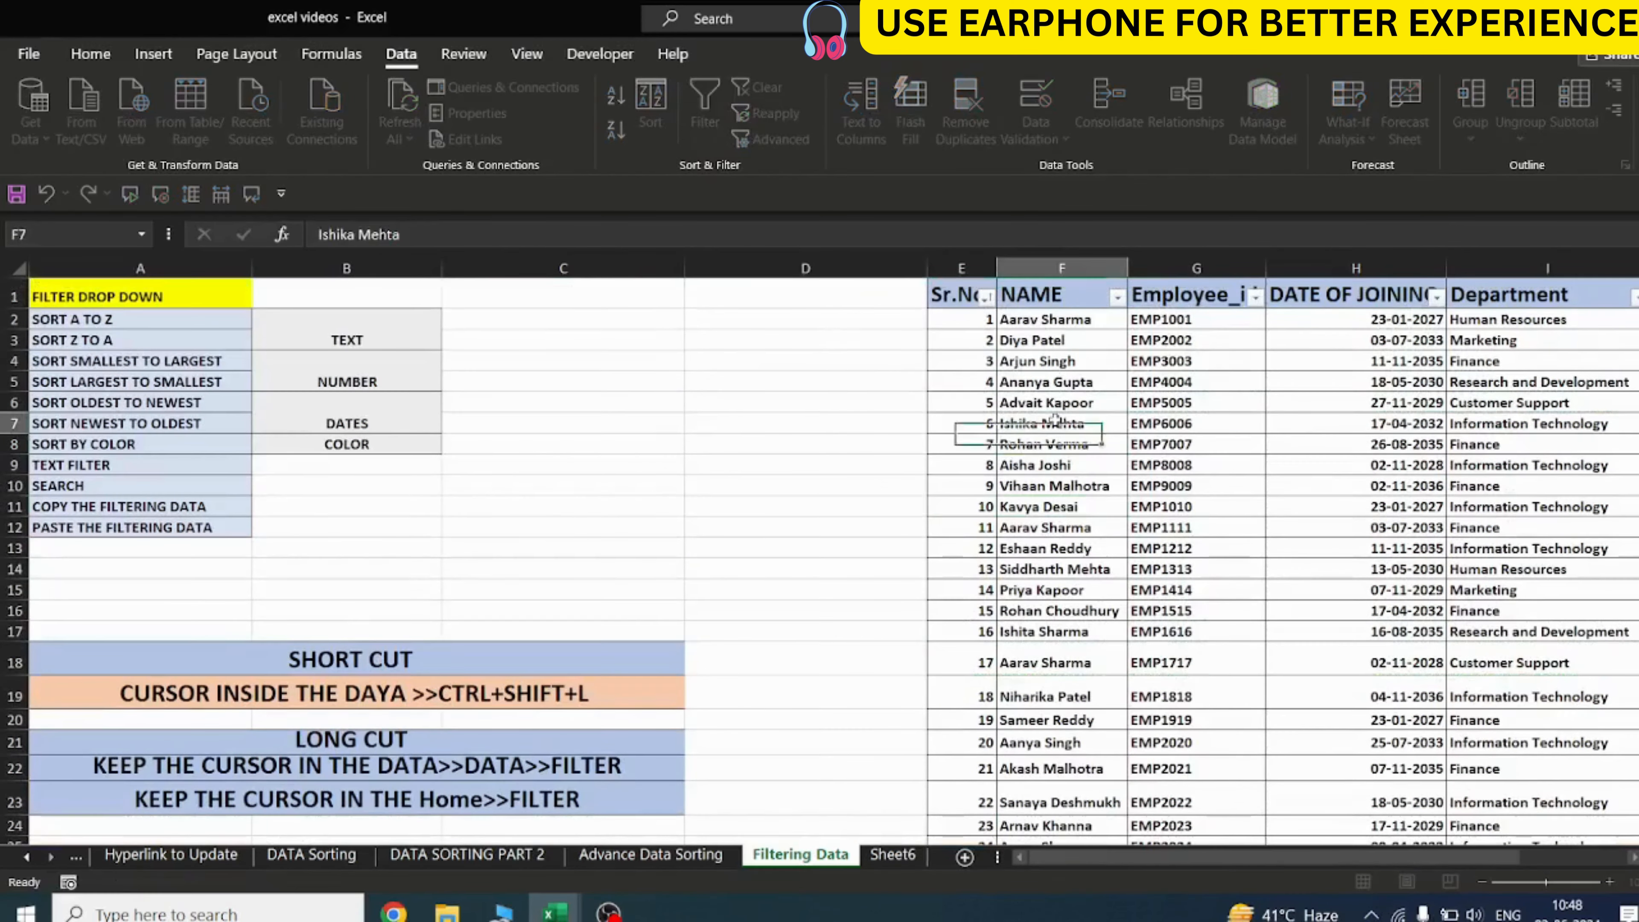
click(90, 54)
click(349, 131)
click(1051, 631)
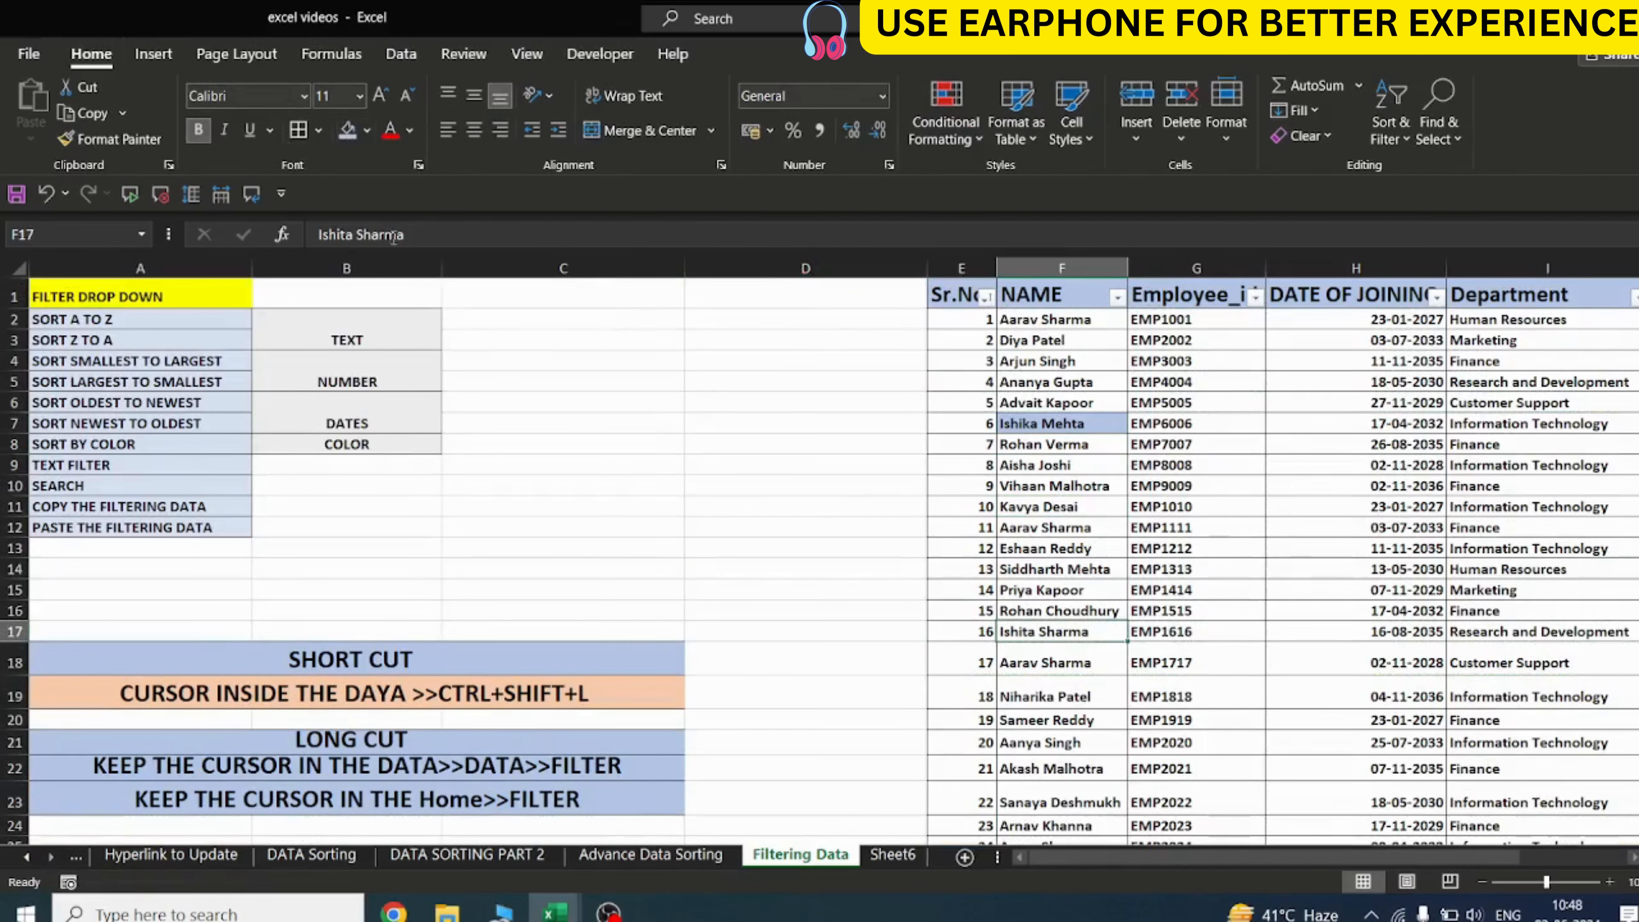
click(349, 131)
click(1029, 767)
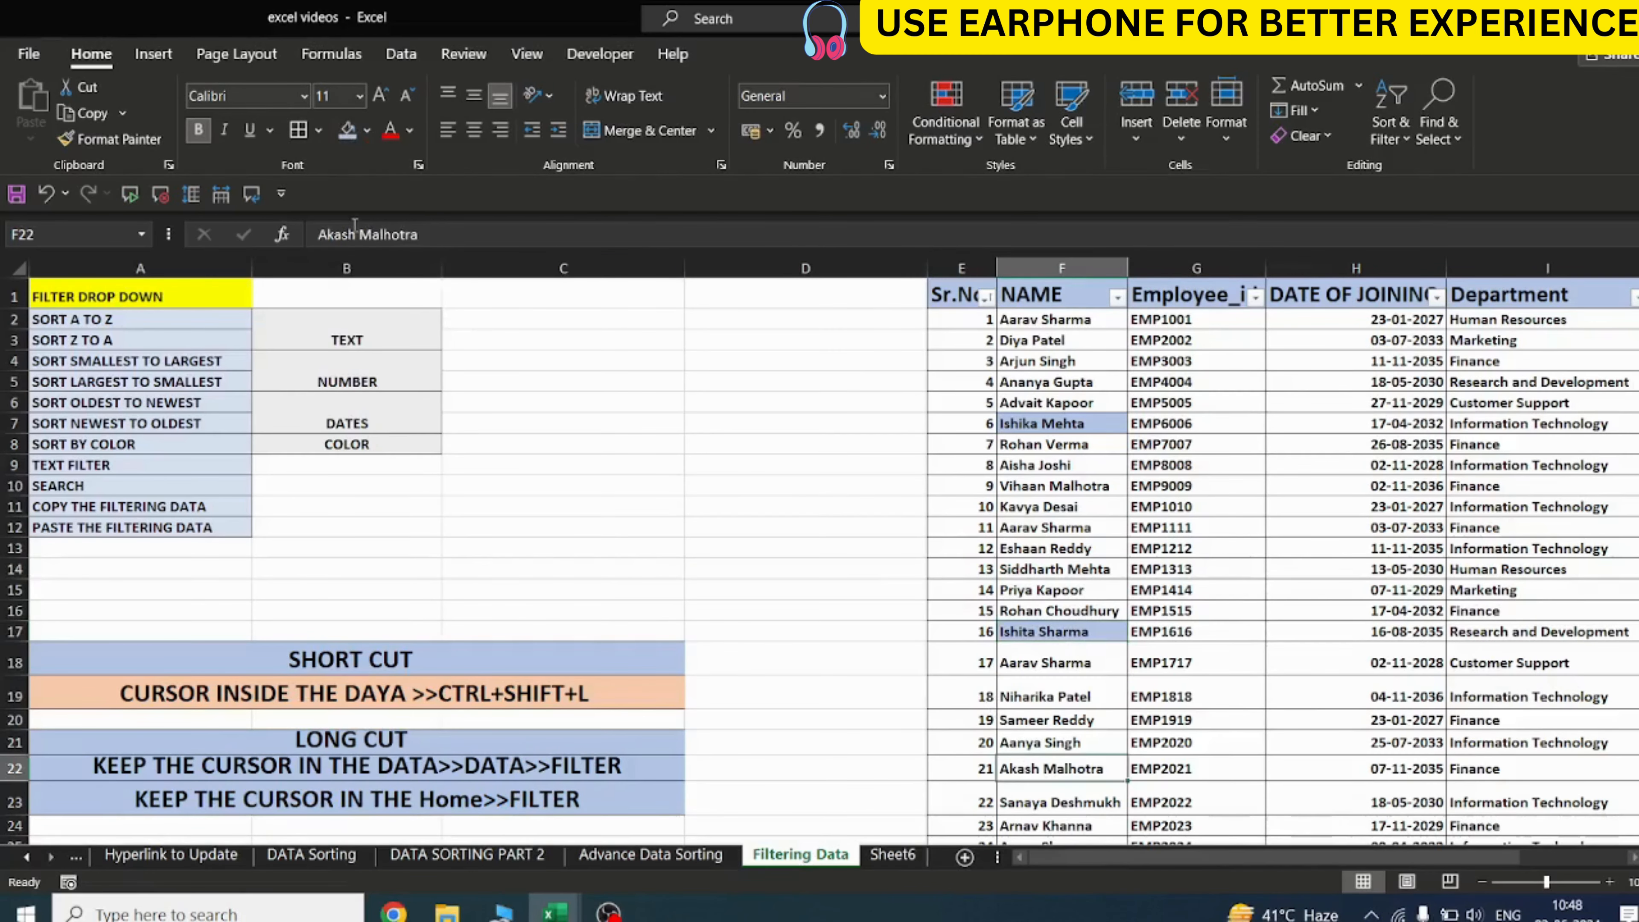
click(349, 136)
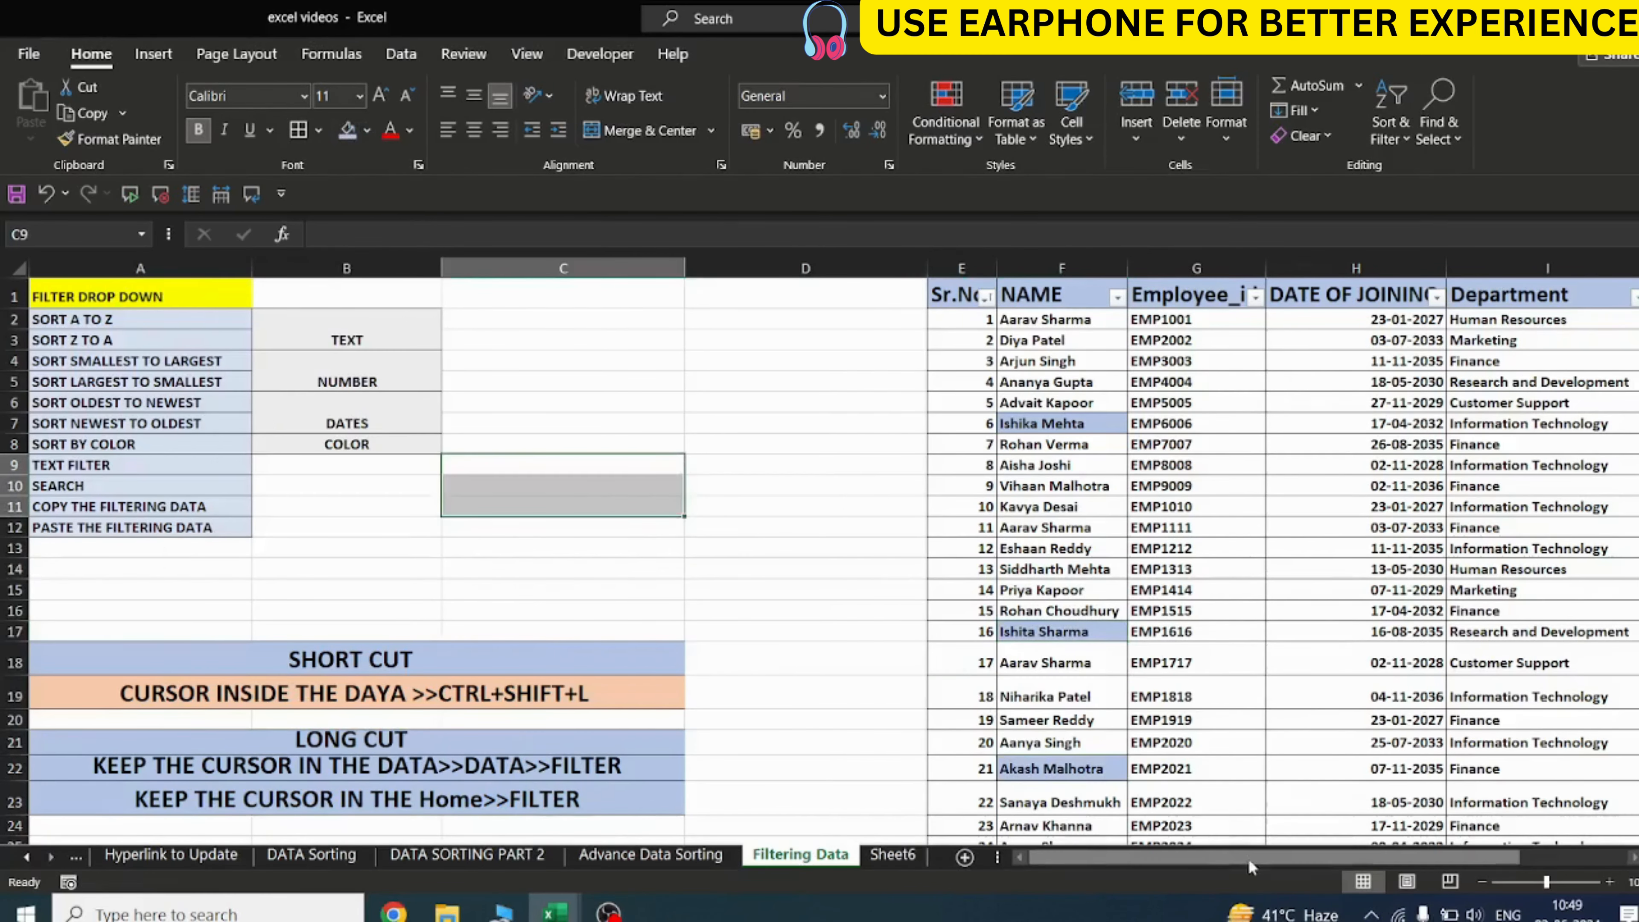
Fill the Human Resources cell I2 in the Department column with light blue
drag(1252, 863, 1360, 863)
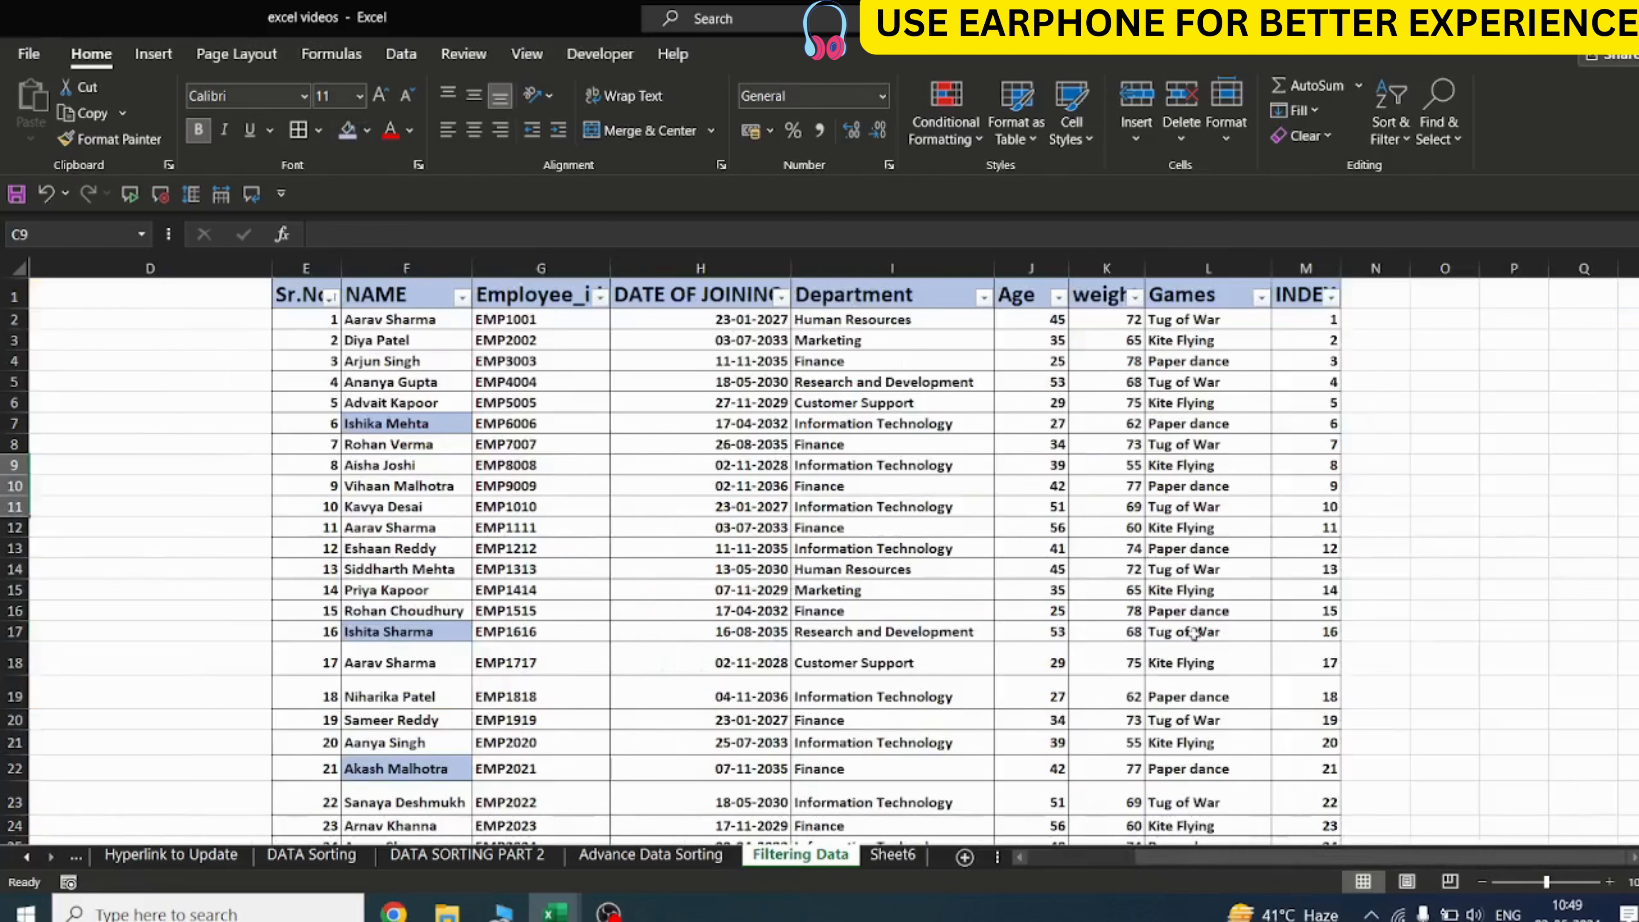
click(936, 314)
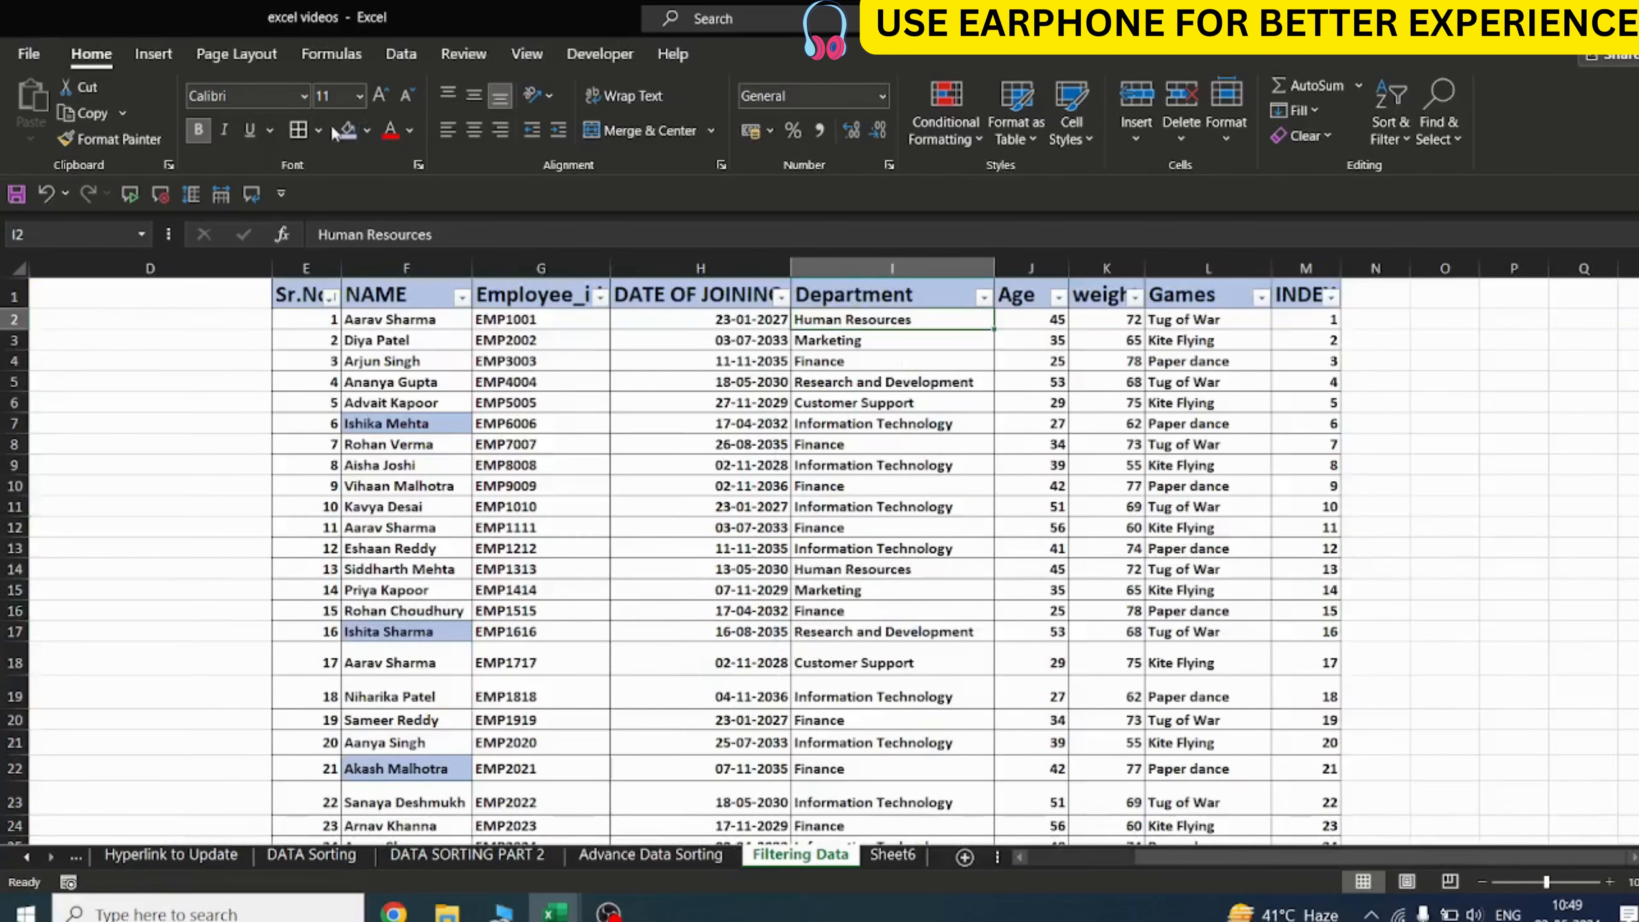
click(347, 131)
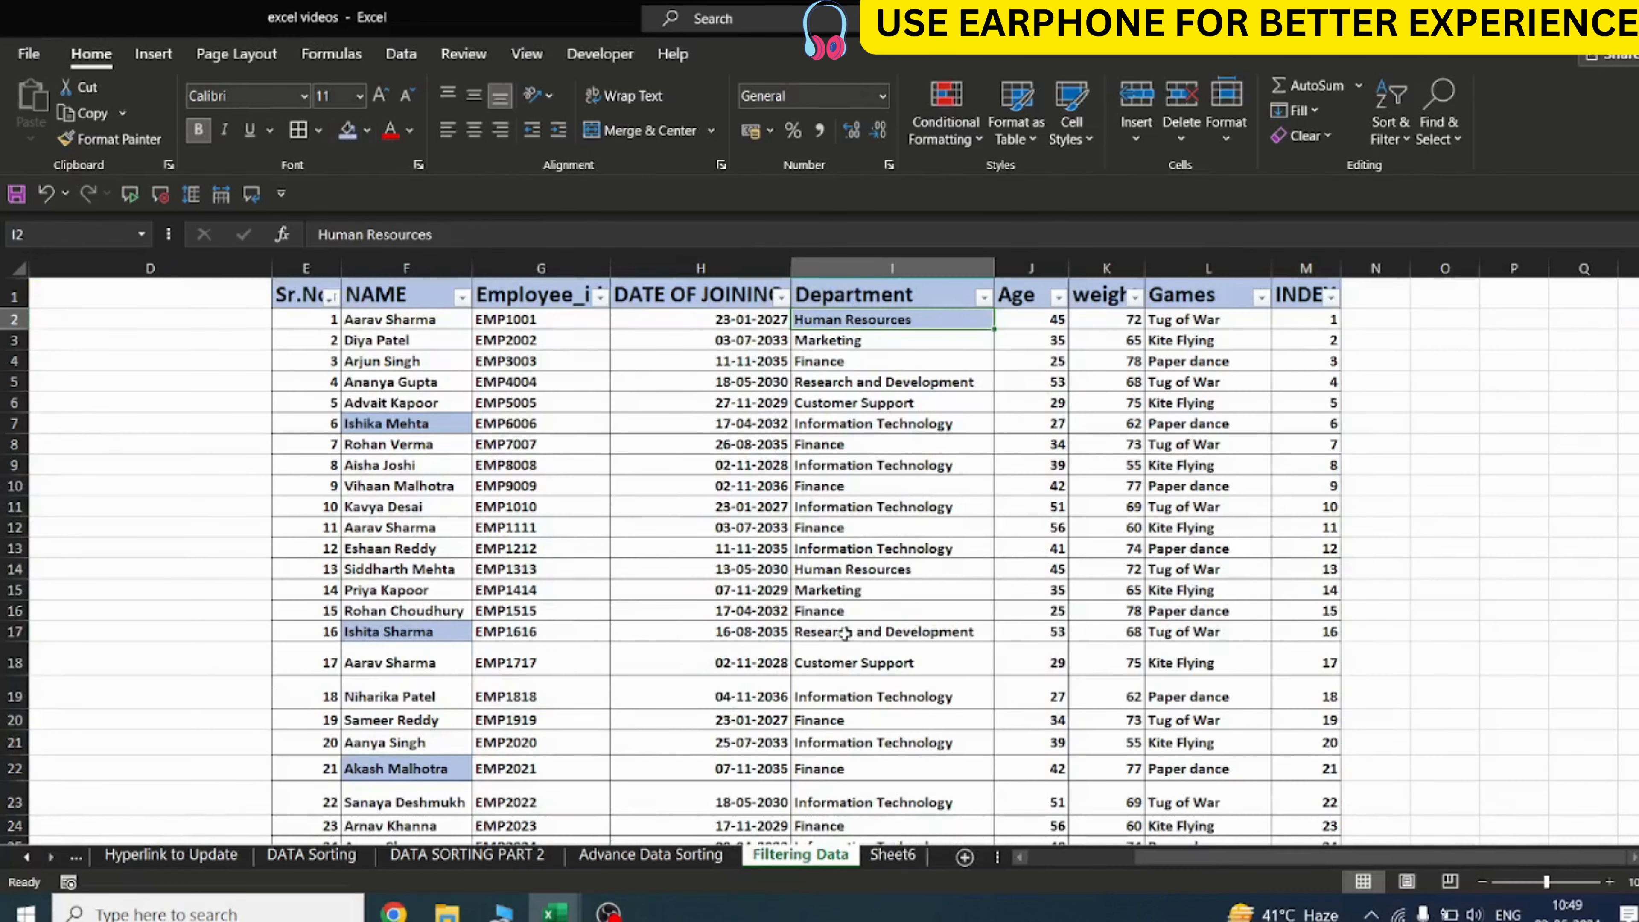
Filter the Department column to show only Finance
scroll(843, 664, down, 1)
scroll(843, 664, up, 1)
click(982, 297)
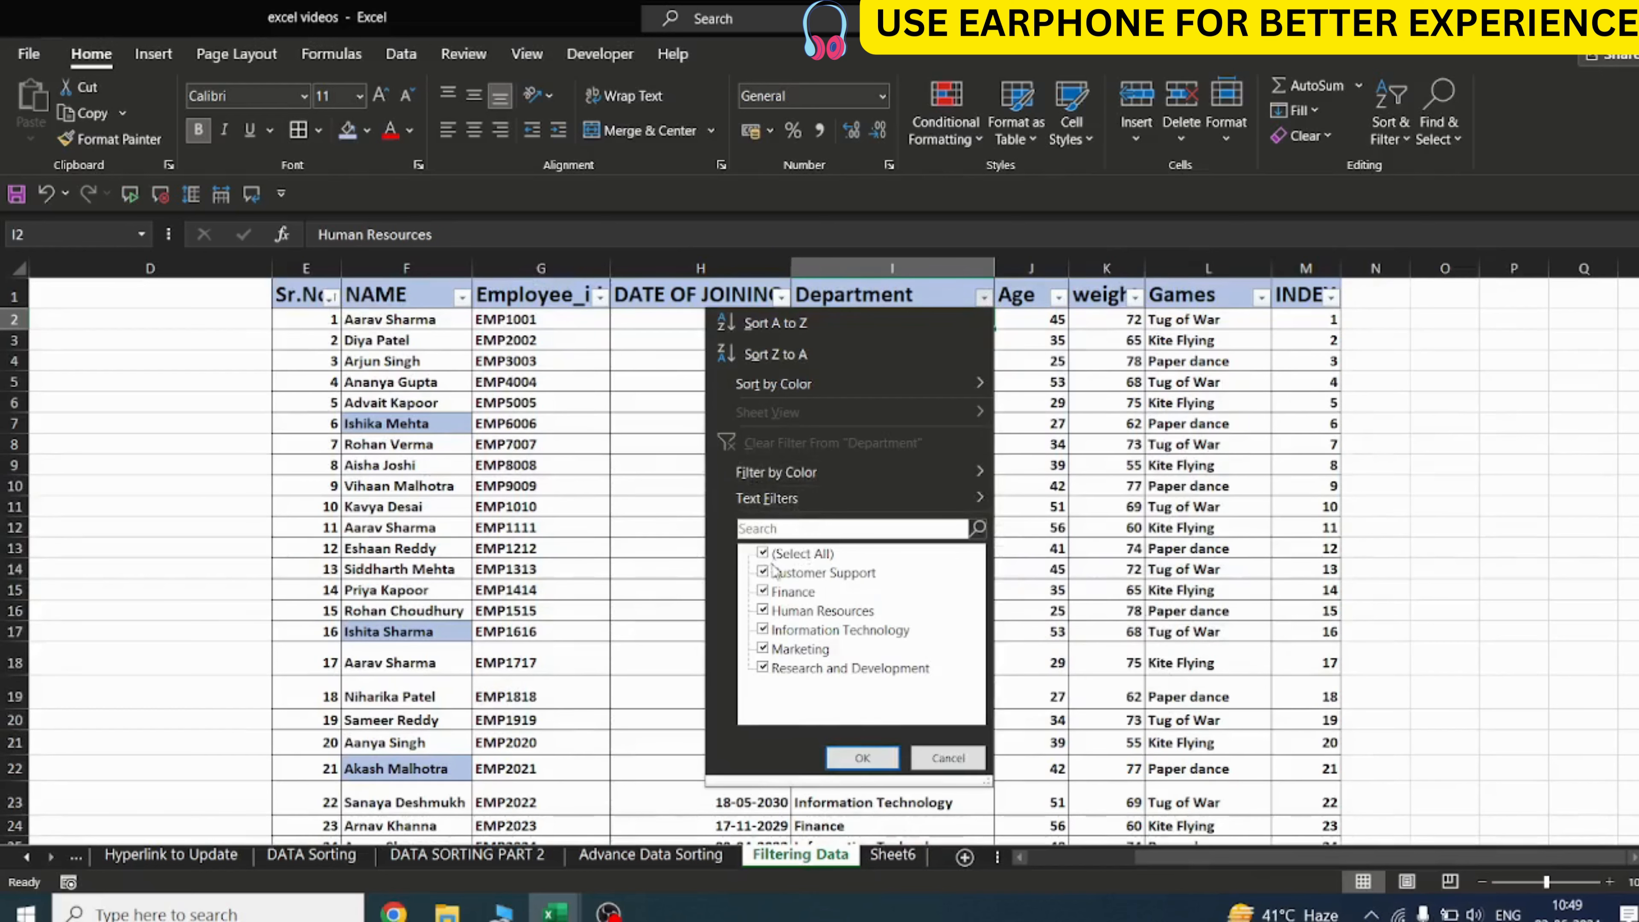
click(763, 553)
click(763, 592)
click(862, 757)
click(700, 532)
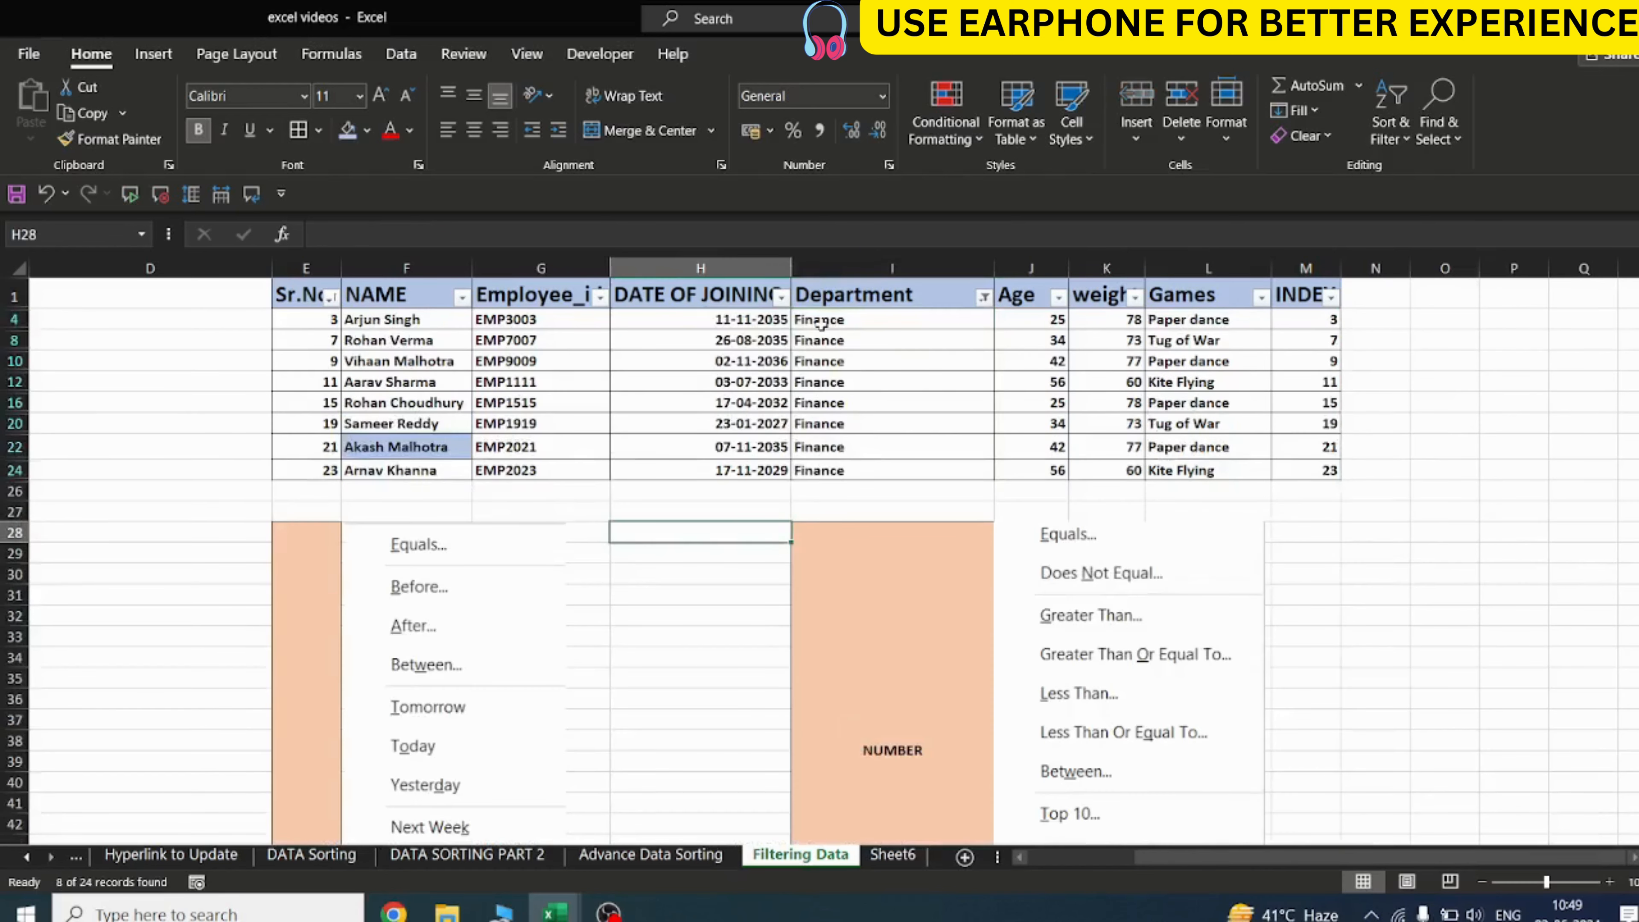
Fill all the filtered Finance cells in the Department column with light blue, and clear the Department filter
drag(821, 323, 832, 470)
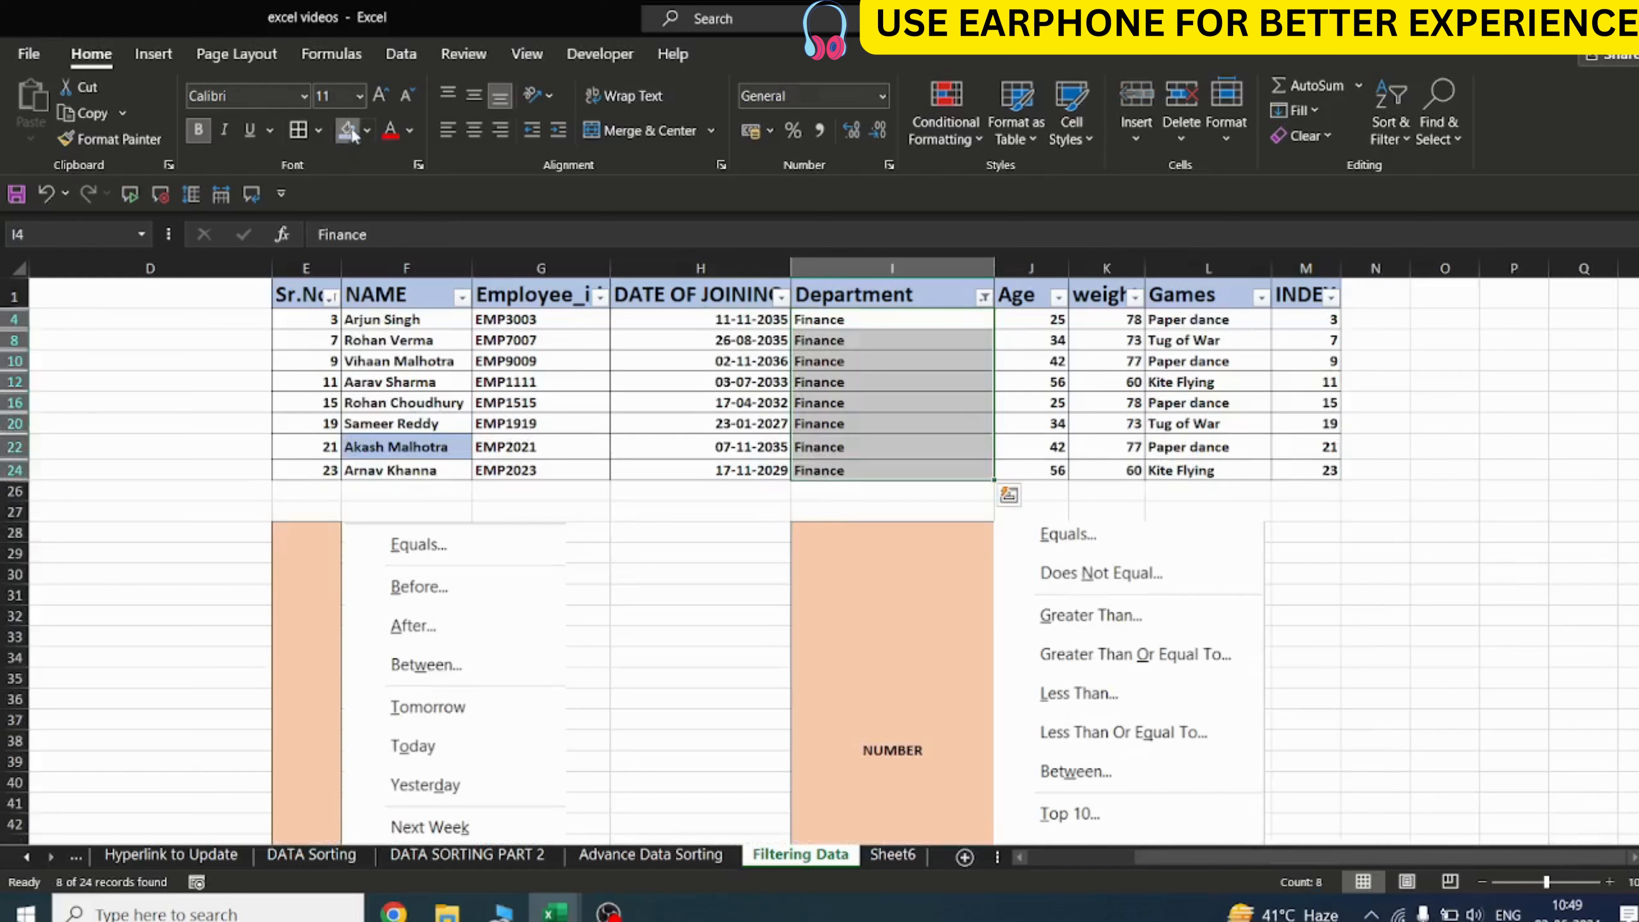
click(352, 135)
drag(503, 581, 503, 577)
click(982, 298)
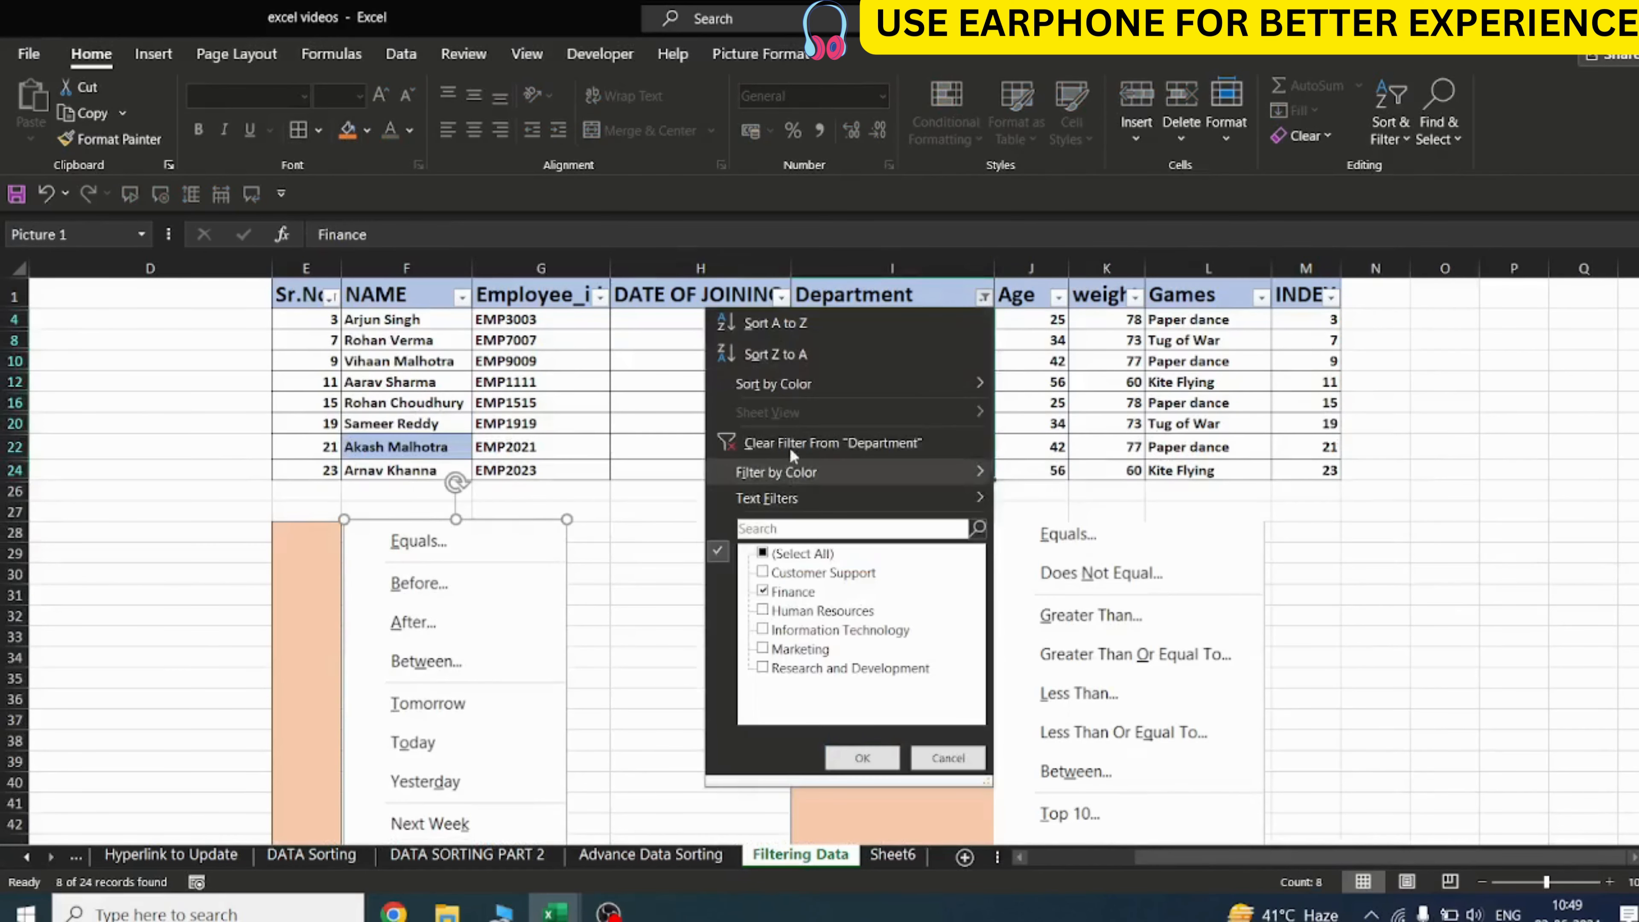
click(832, 438)
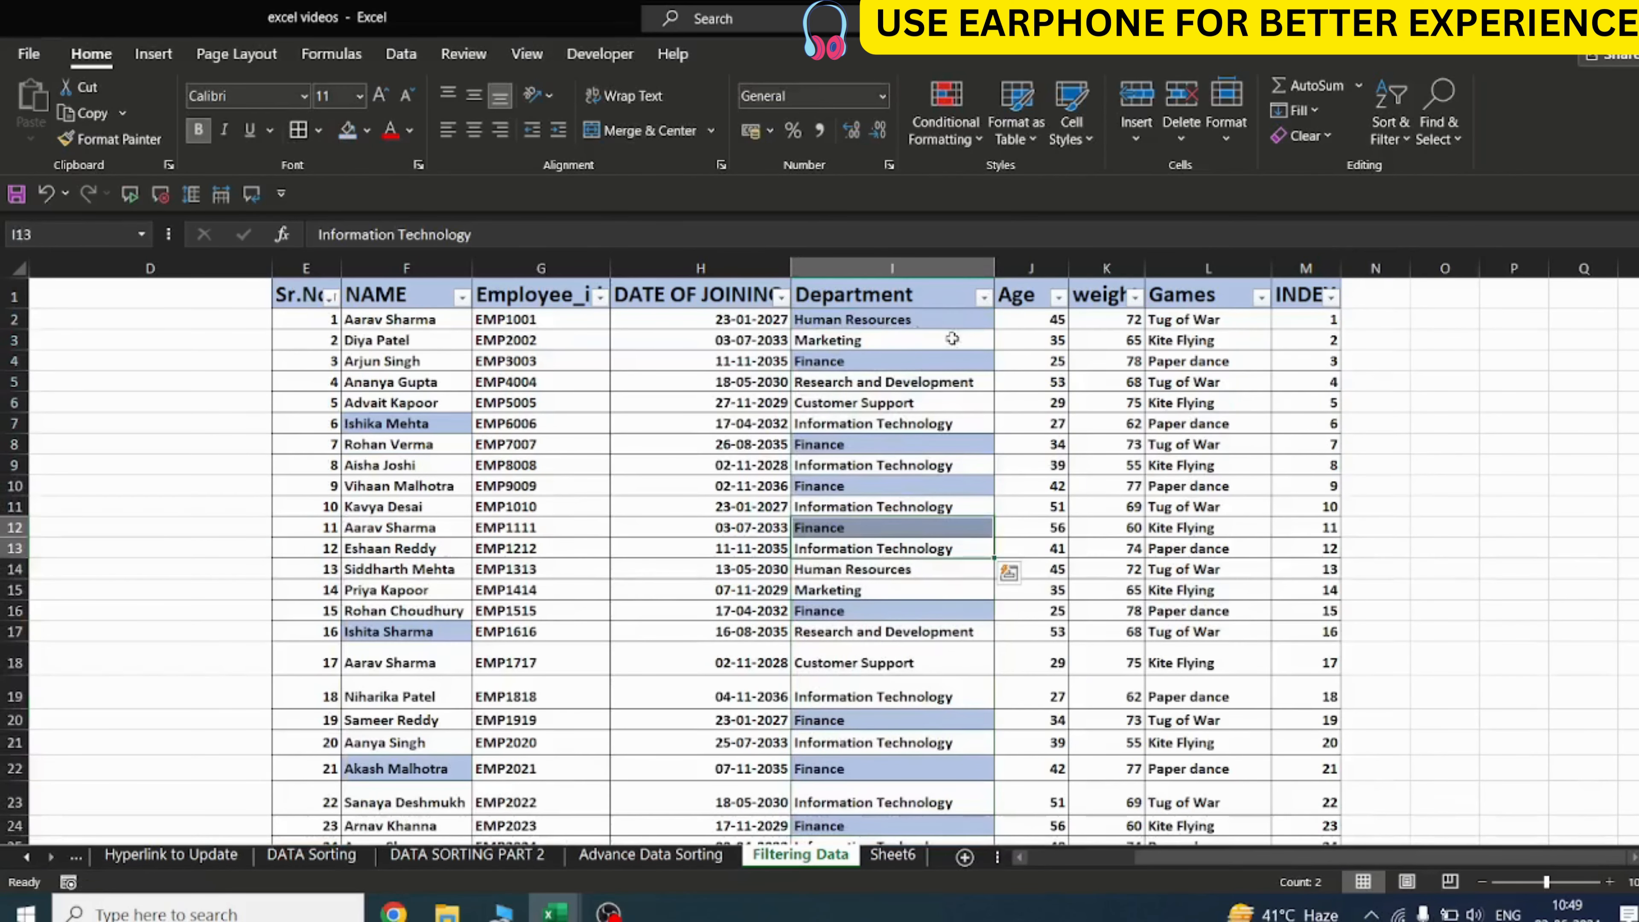
Remove the fill from cell I2 by copying the format of the blank cell O6 onto it with Format Painter
click(1432, 407)
click(110, 139)
click(844, 320)
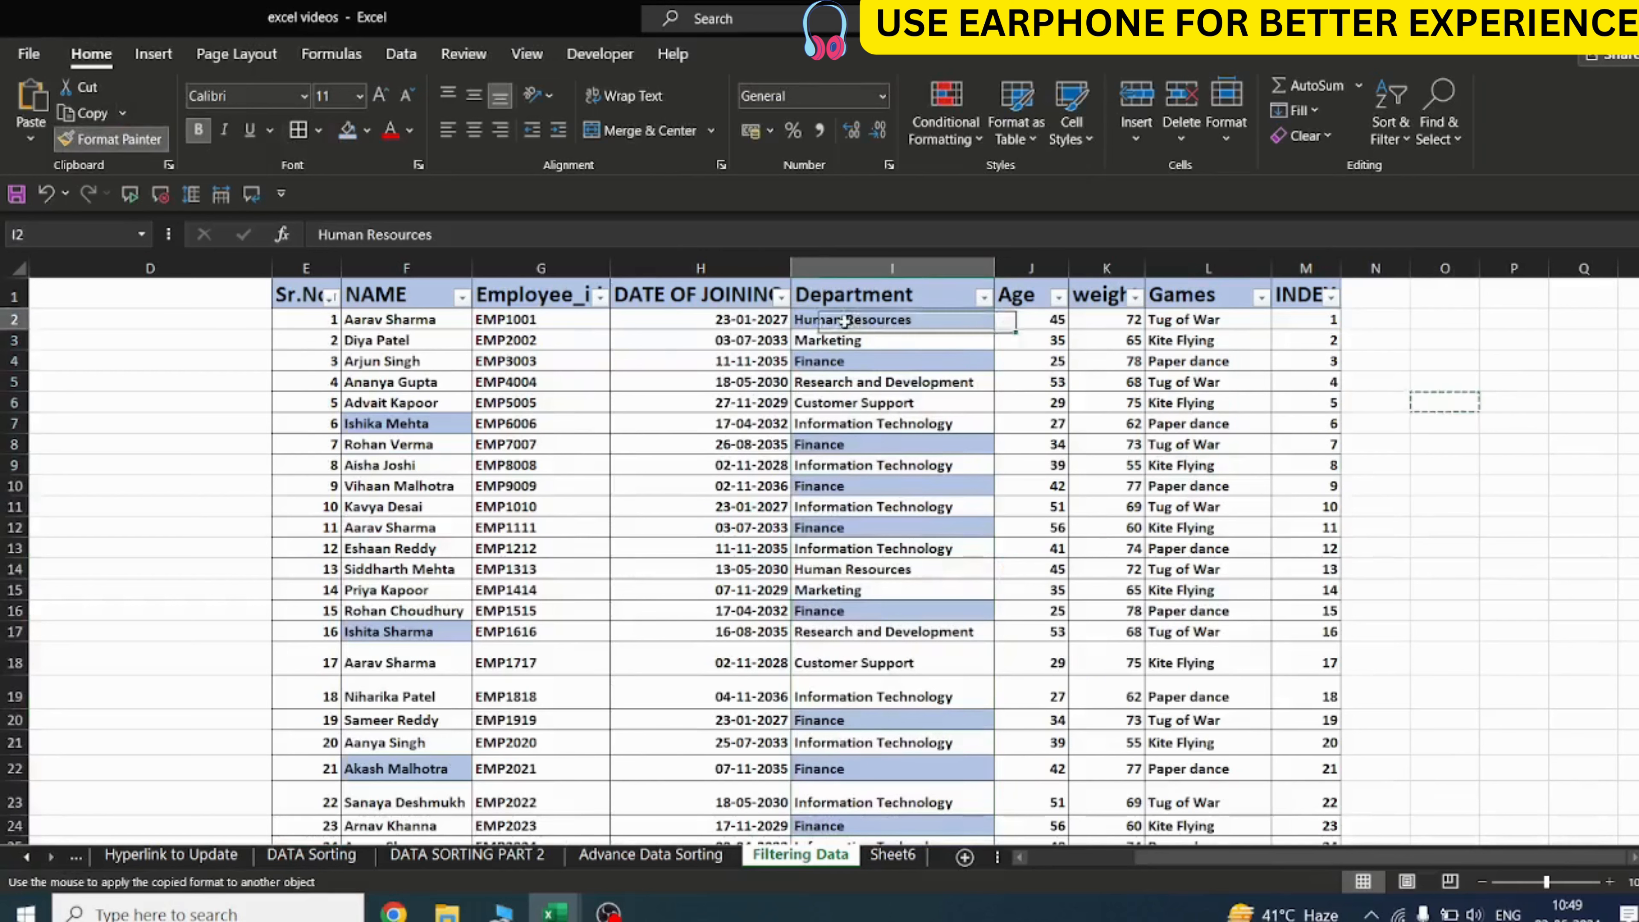
Sort the Department column by cell color with the light blue cells first
click(831, 382)
click(983, 297)
mouse_move(887, 395)
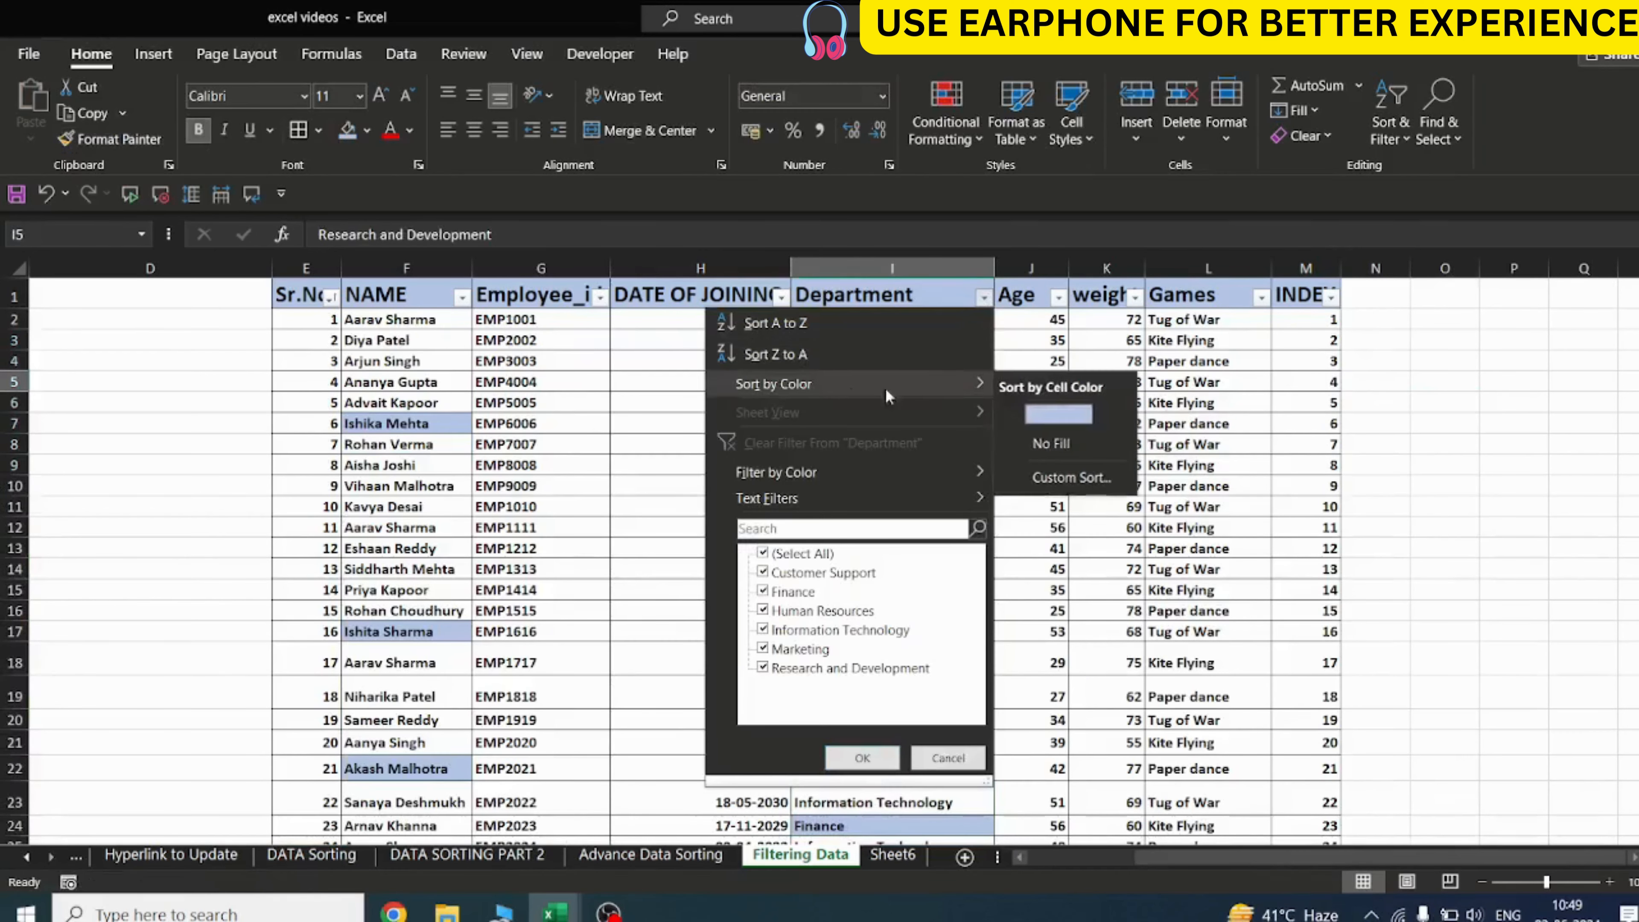
click(1036, 414)
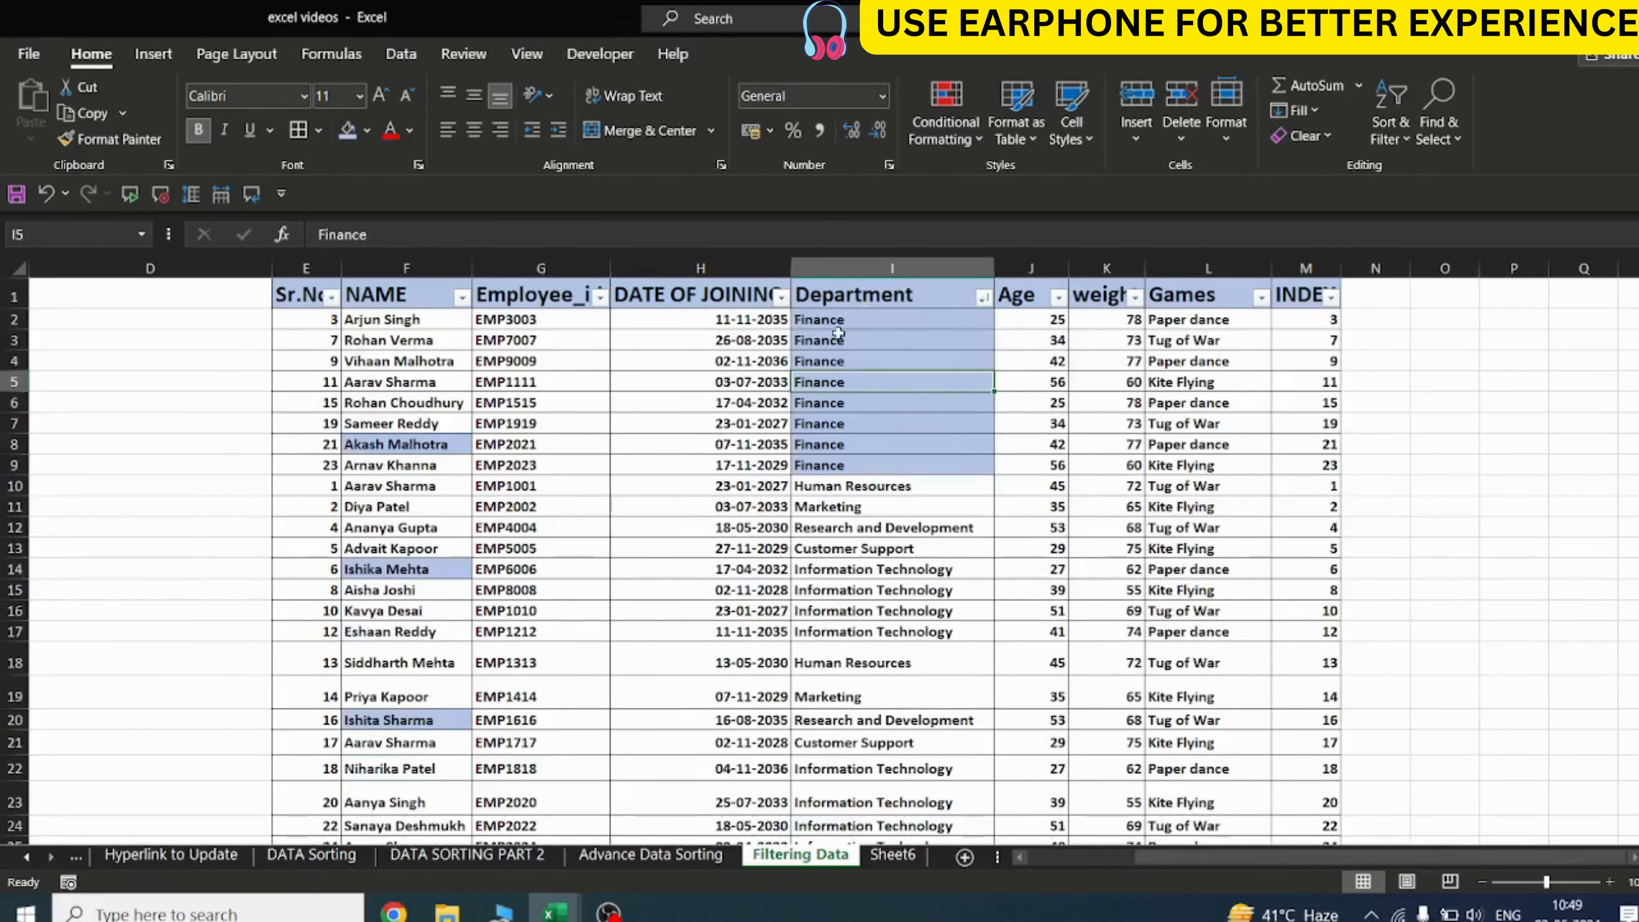
Filter the NAME column by the light blue cell color, and select the matching records
click(461, 297)
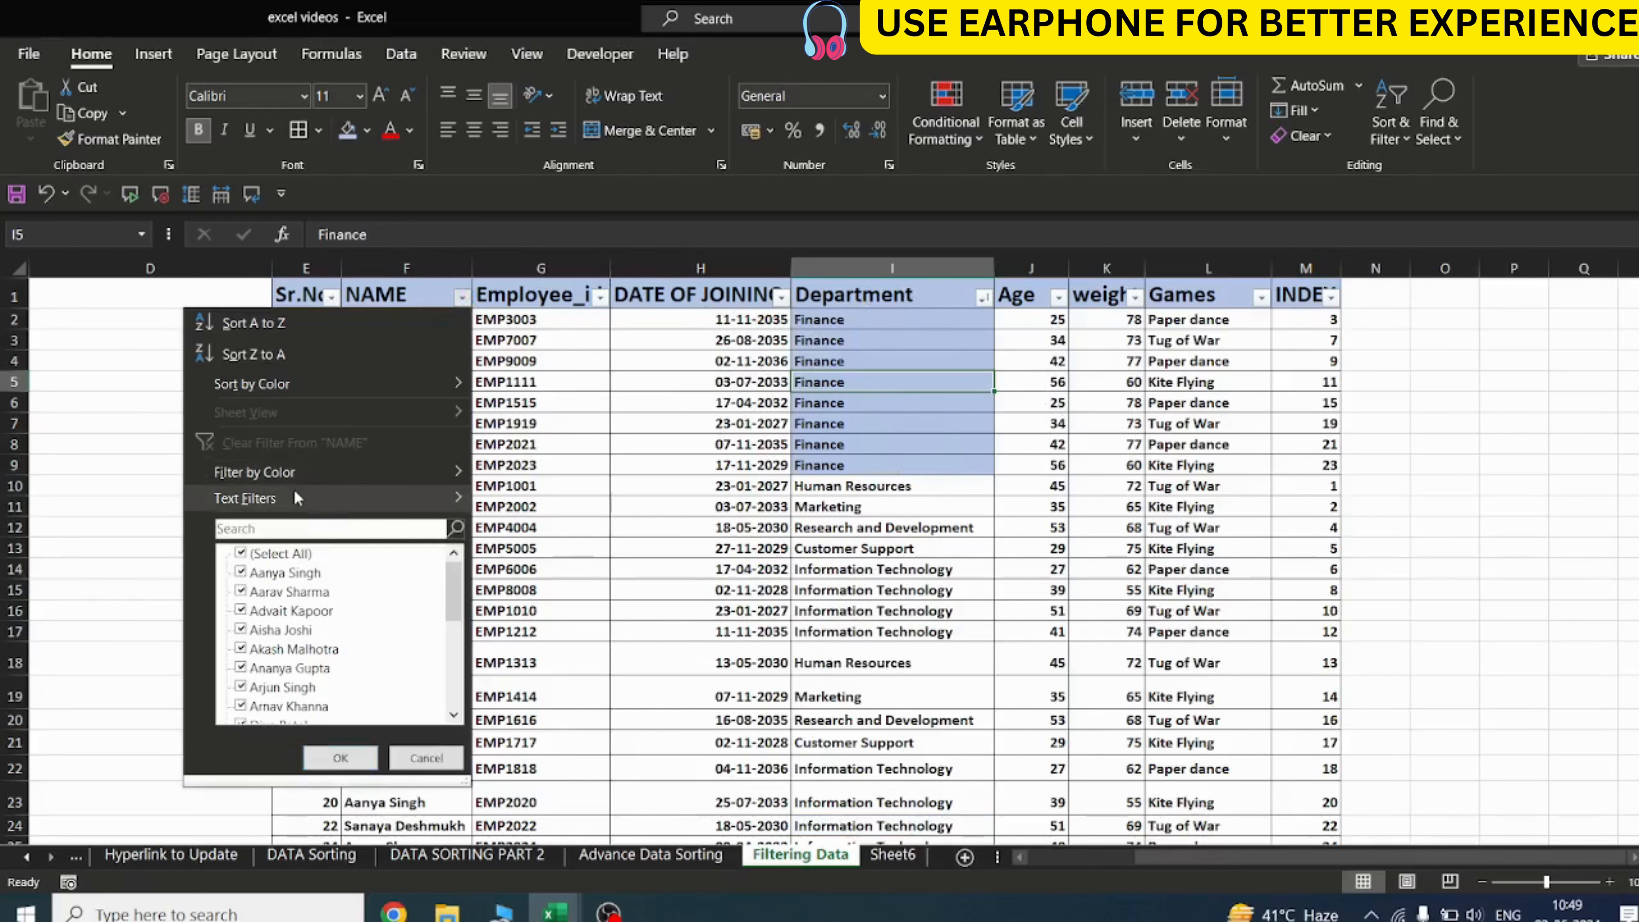
mouse_move(325, 503)
click(526, 502)
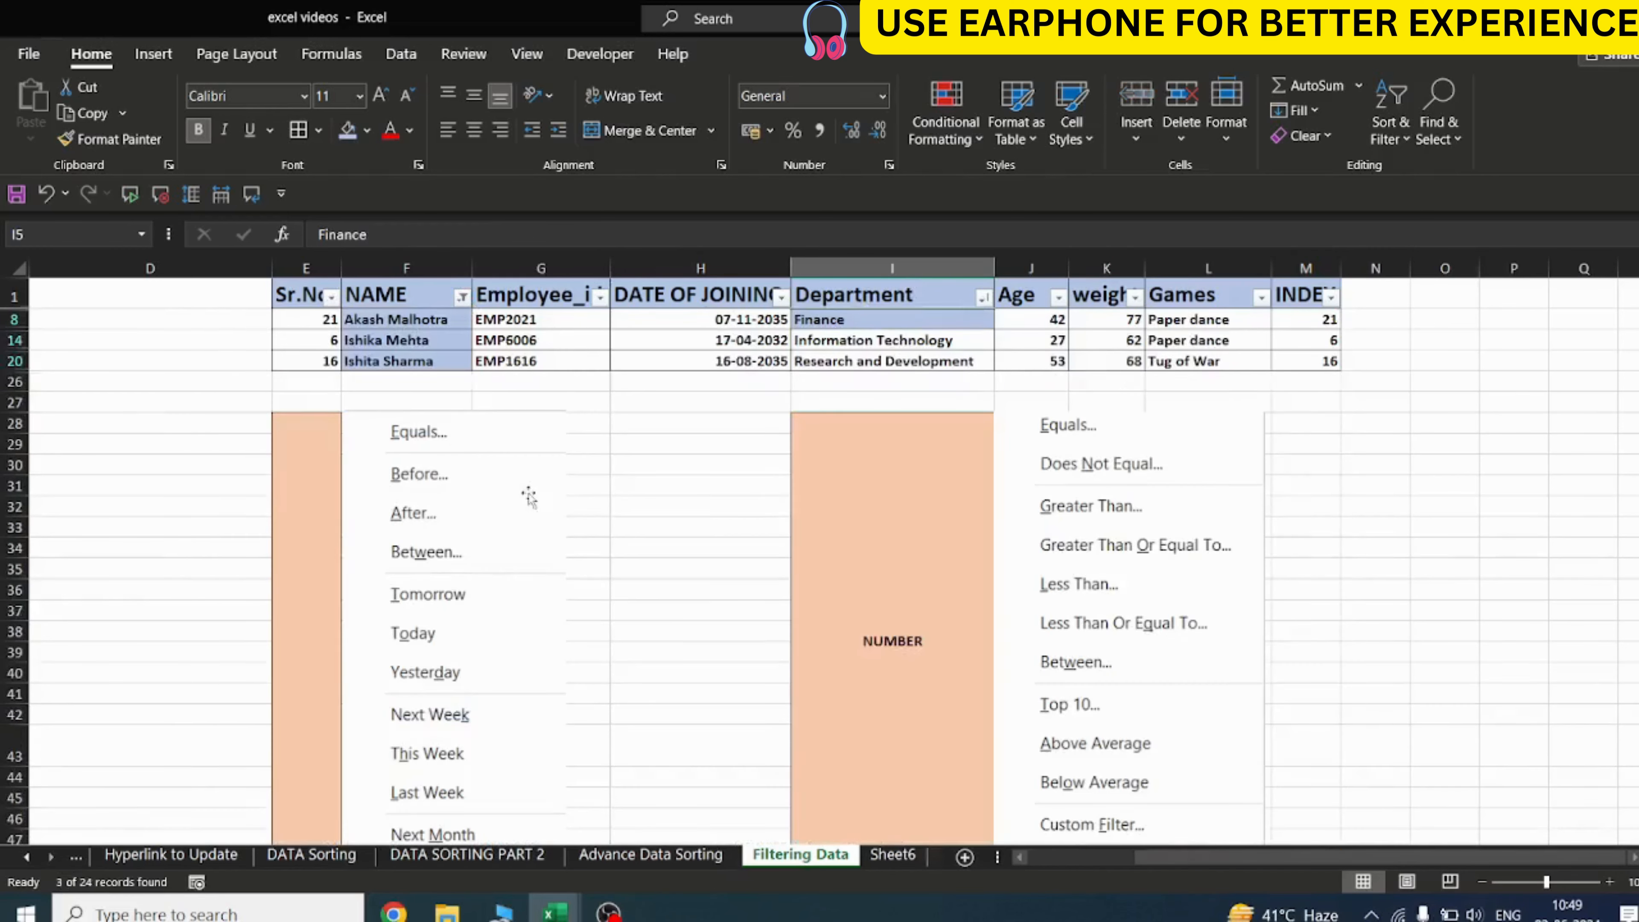
click(454, 445)
drag(362, 318, 793, 373)
click(553, 378)
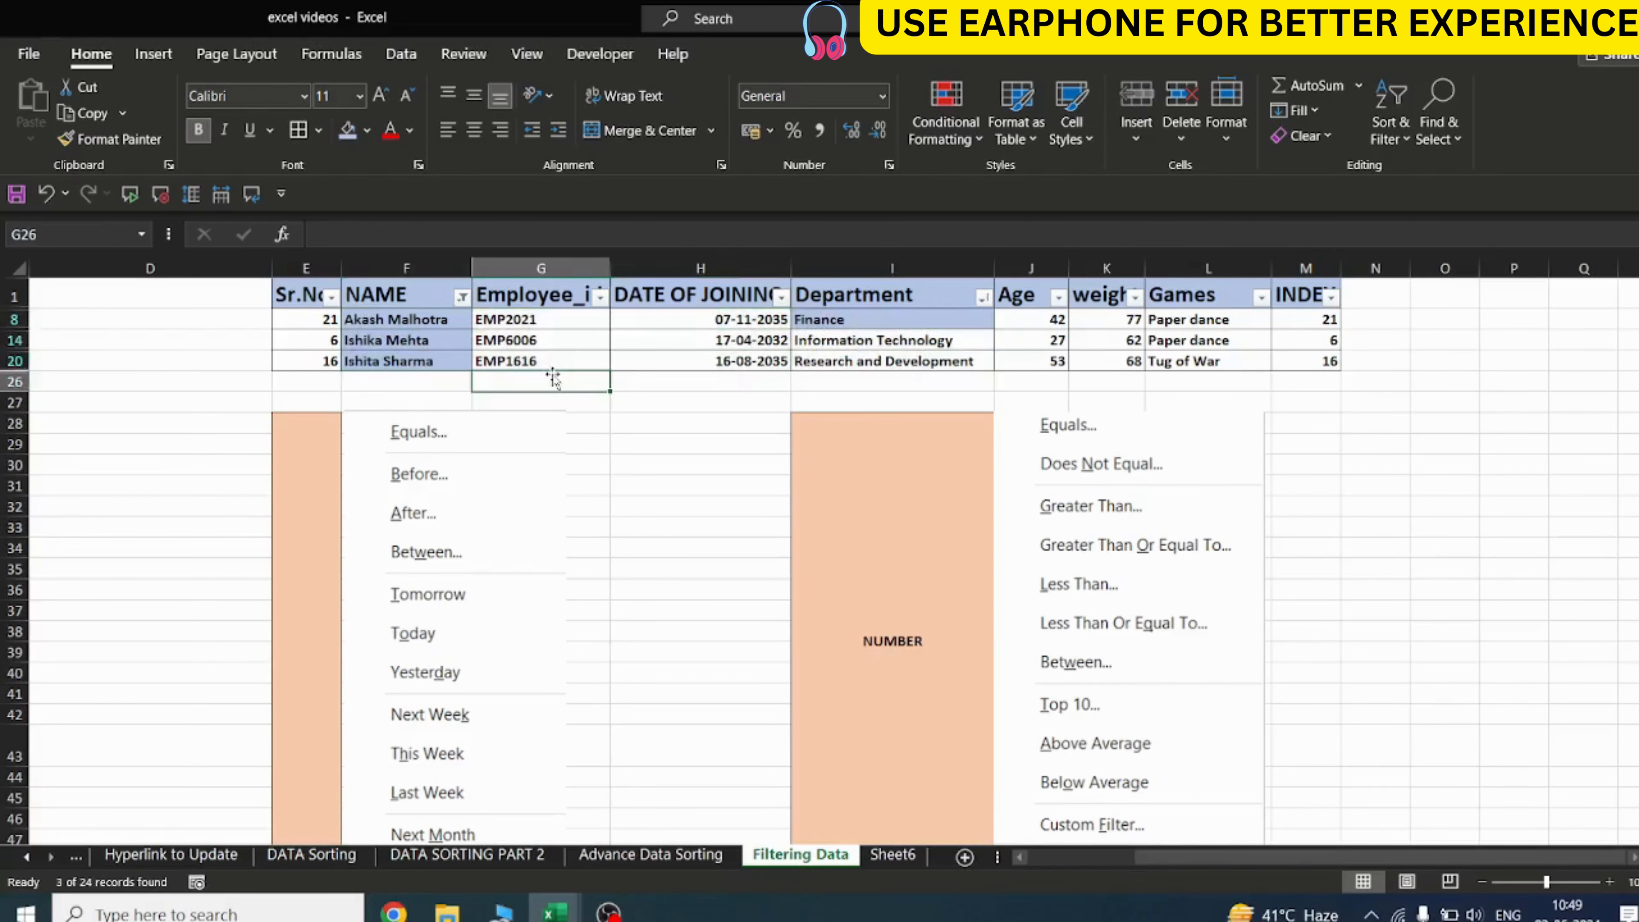
Clear the color filter from the NAME column
scroll(1267, 853, left, 4)
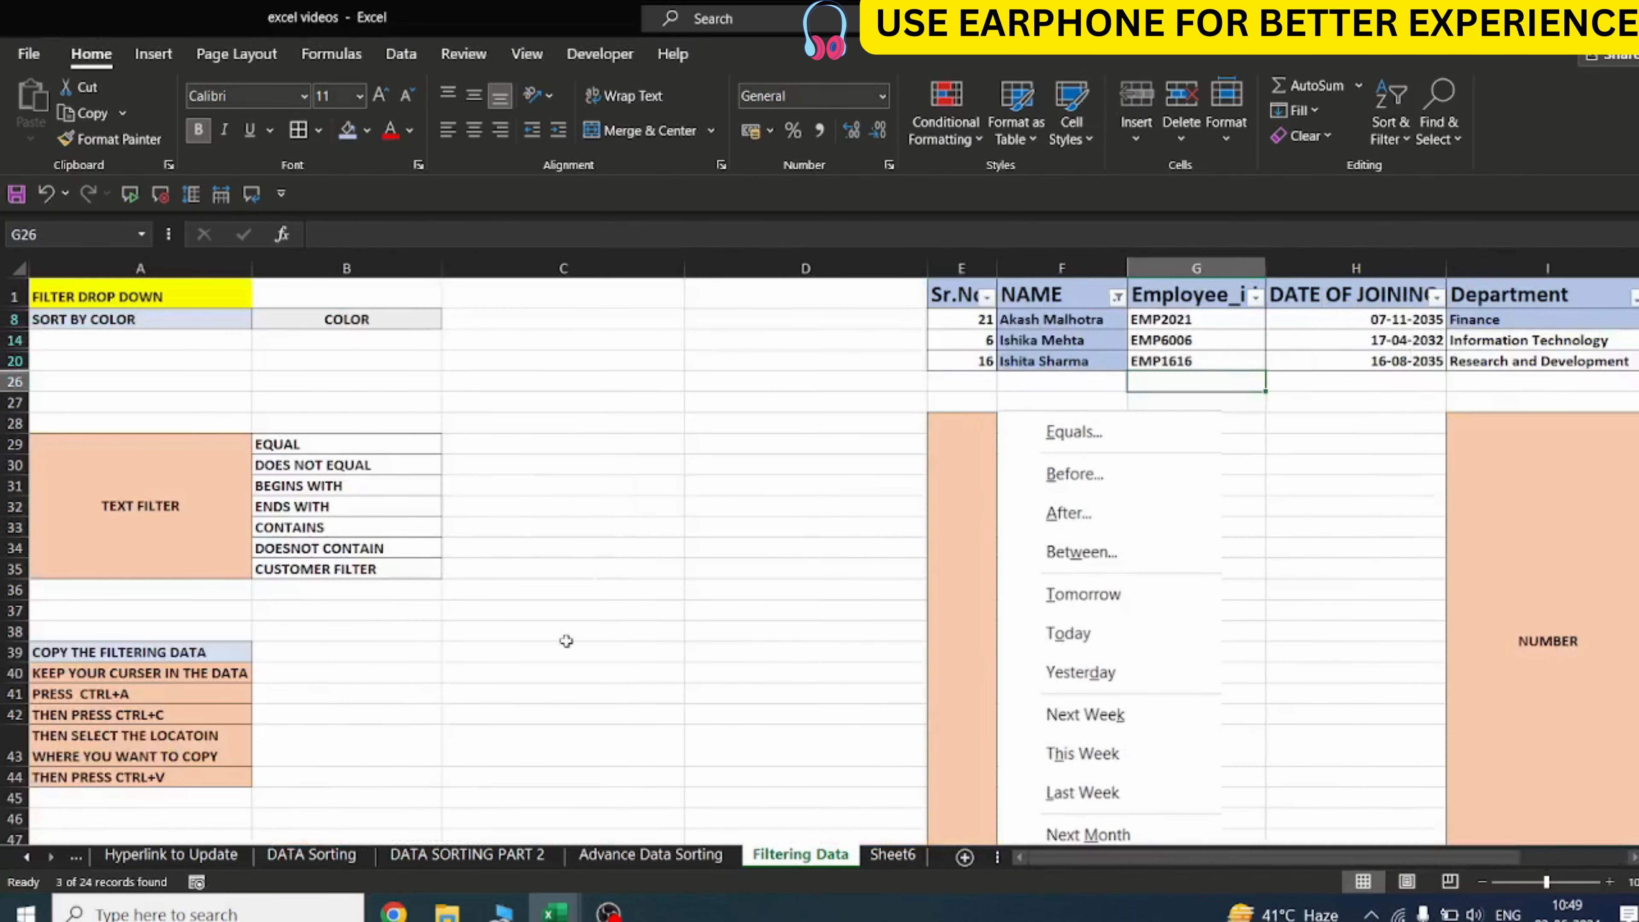
click(1118, 299)
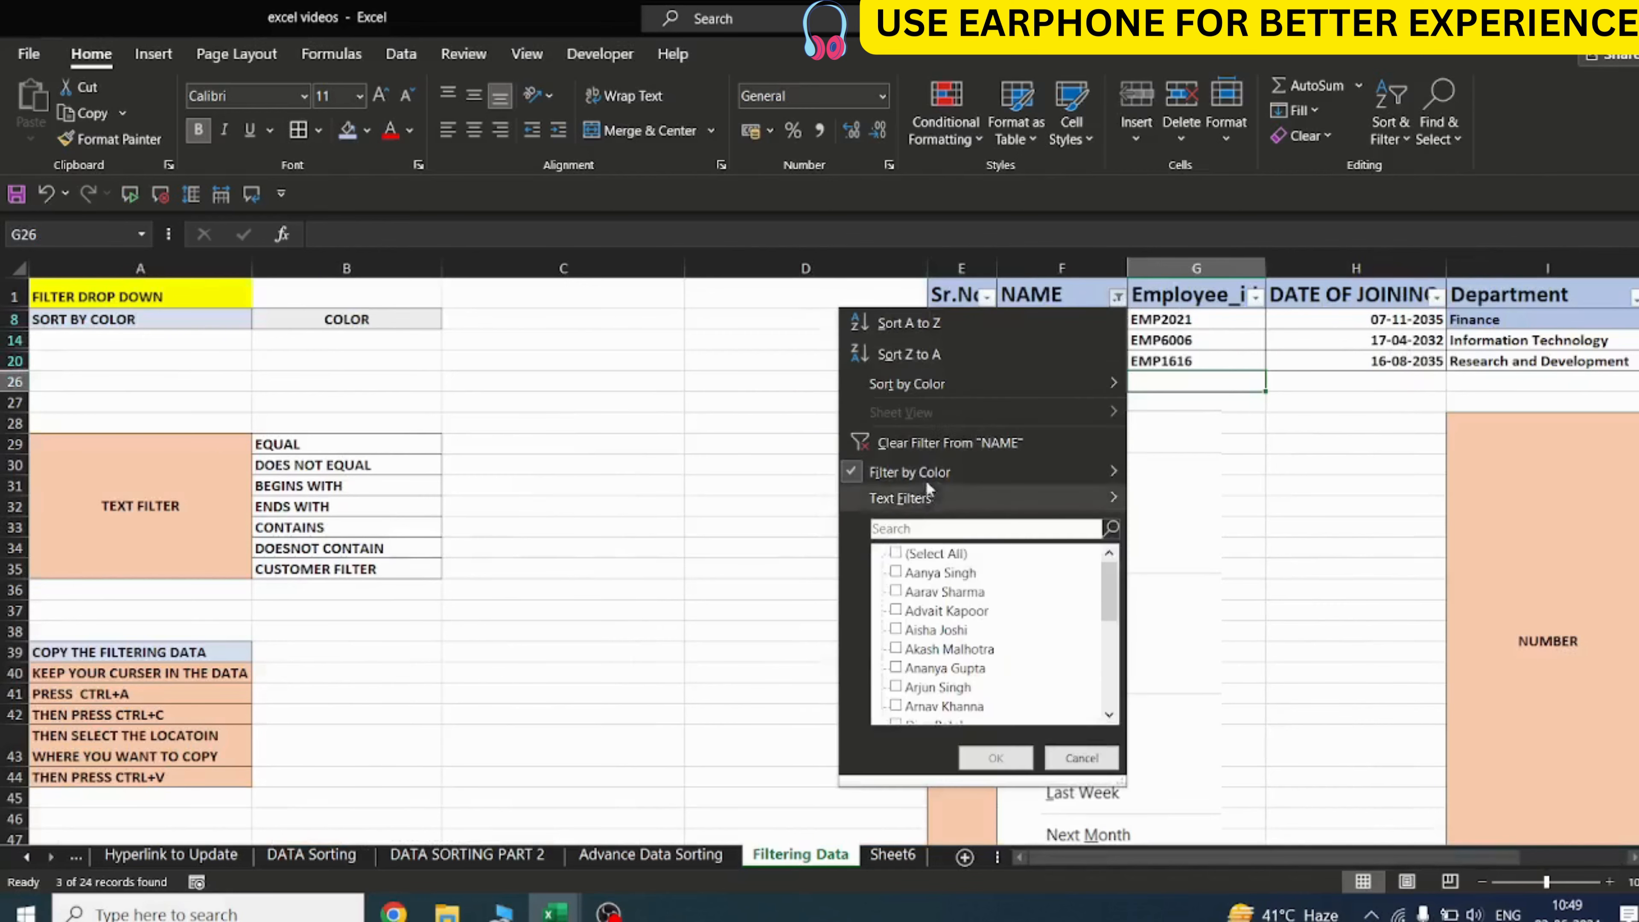
click(935, 436)
scroll(1102, 829, right, 4)
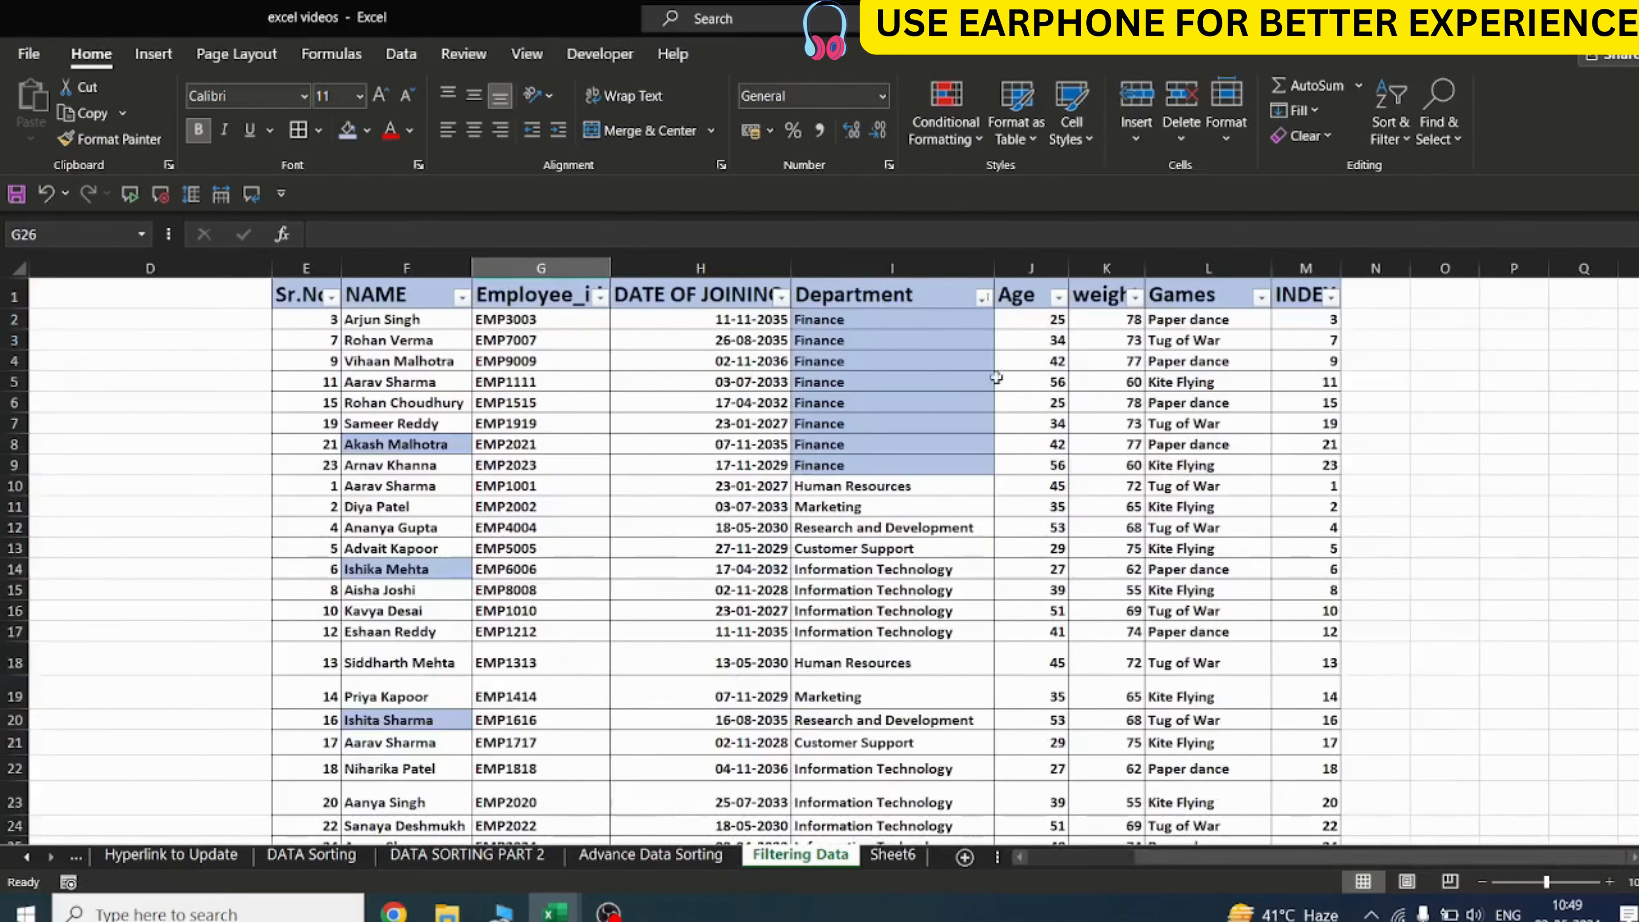
Review the color sorting options of the Department column and the list of filter topics in column A
click(984, 302)
click(1021, 520)
click(983, 298)
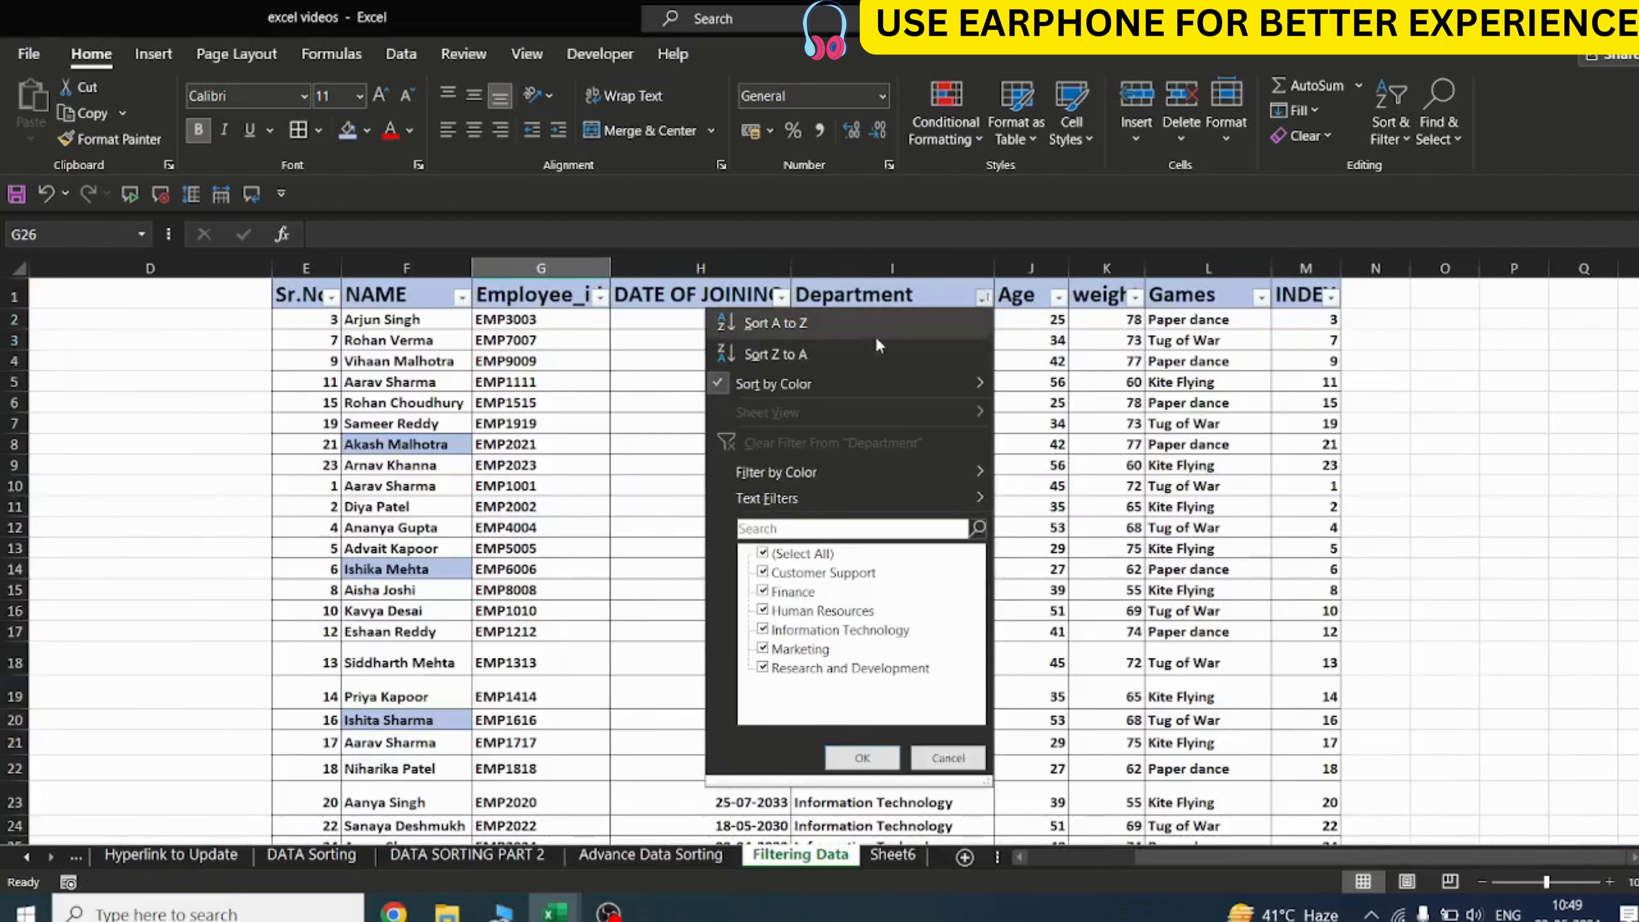
mouse_move(992, 385)
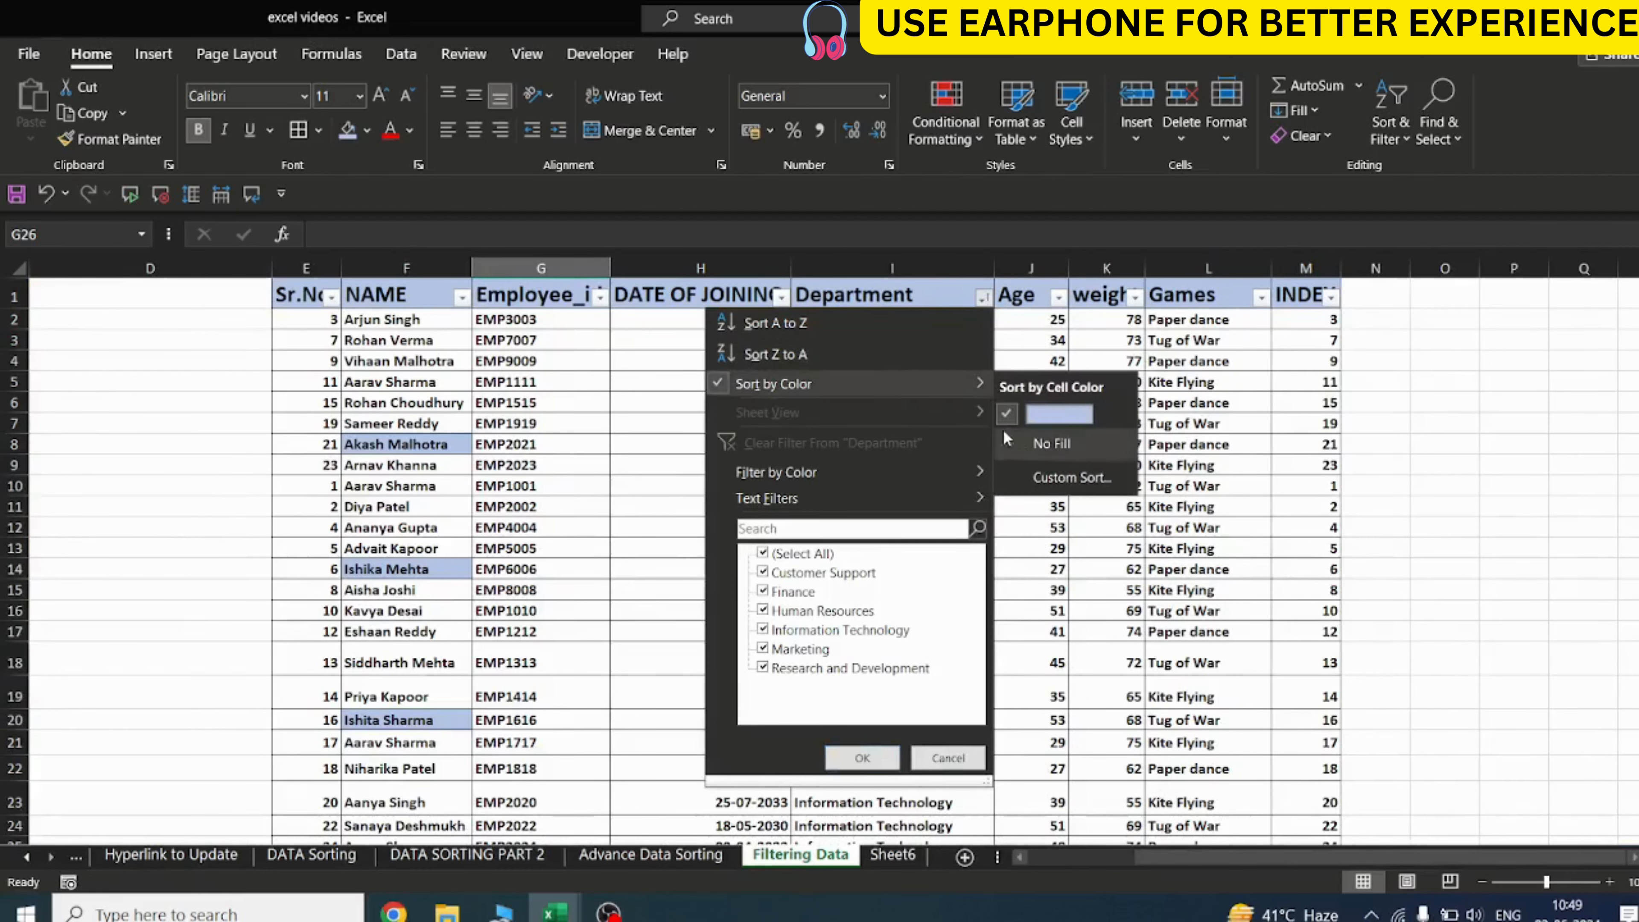
click(861, 757)
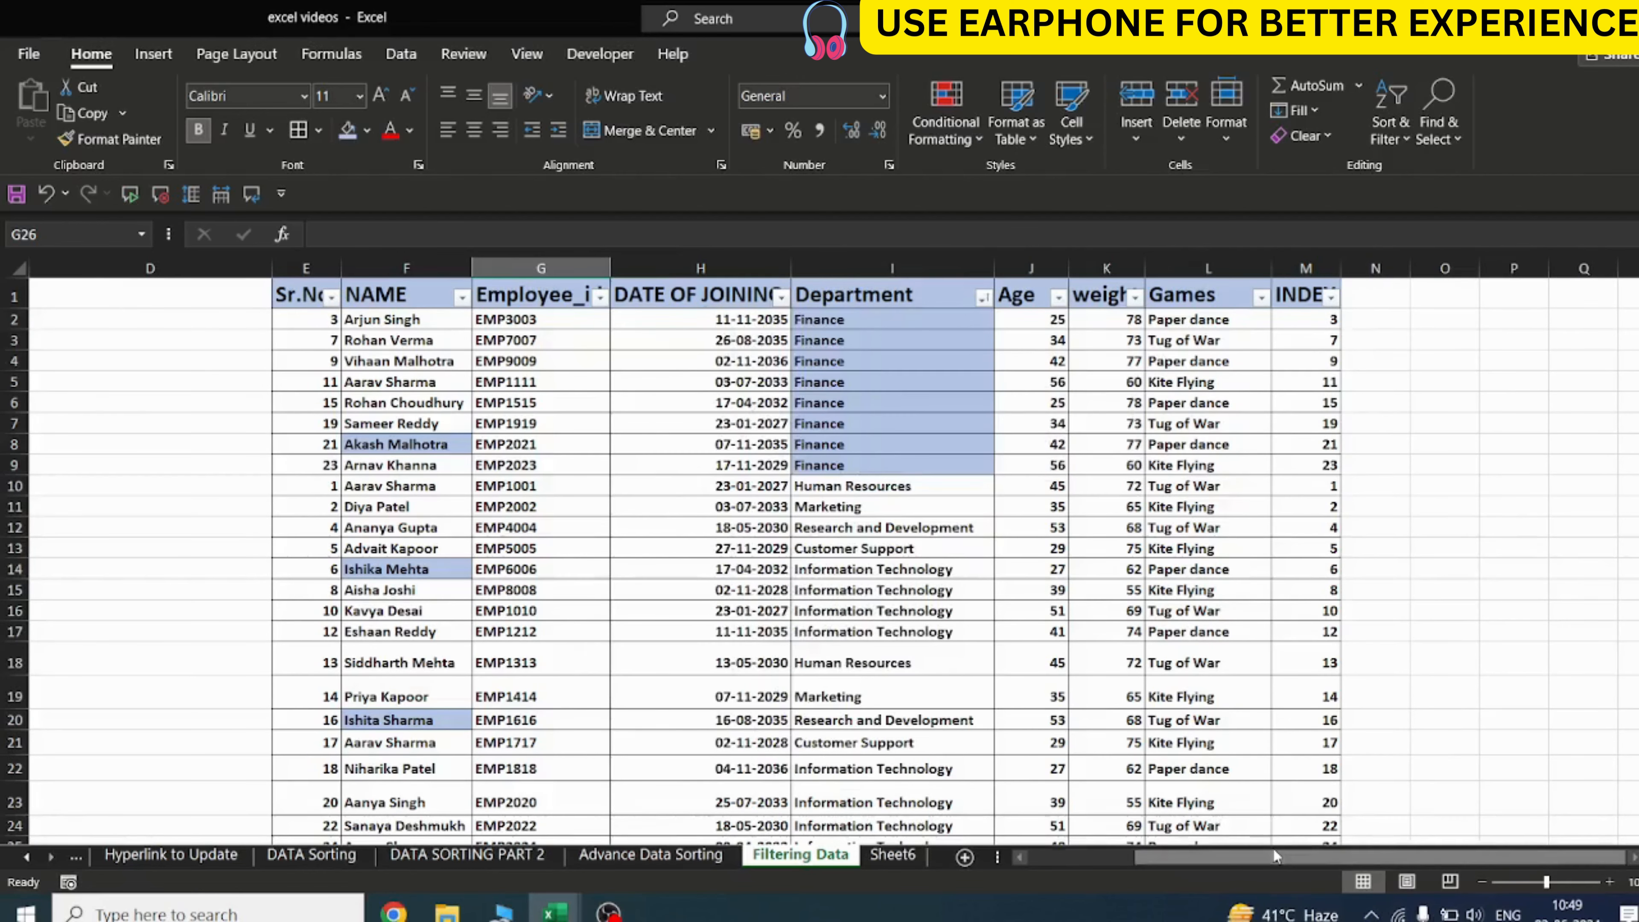
scroll(1272, 847, left, 3)
click(339, 587)
click(167, 506)
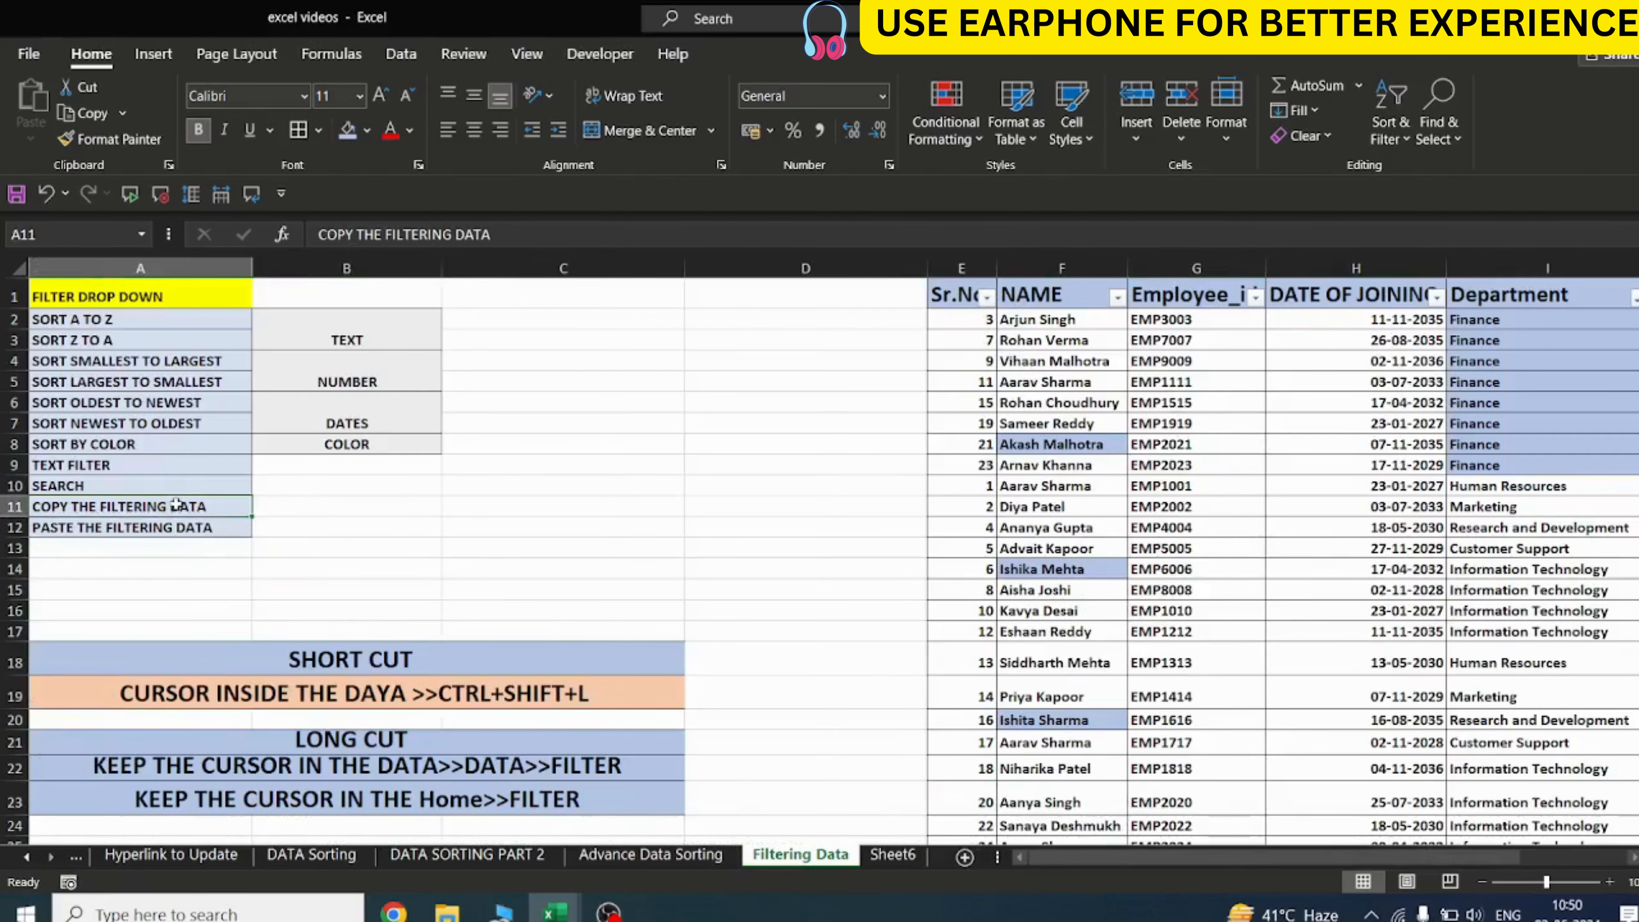
click(162, 486)
click(528, 580)
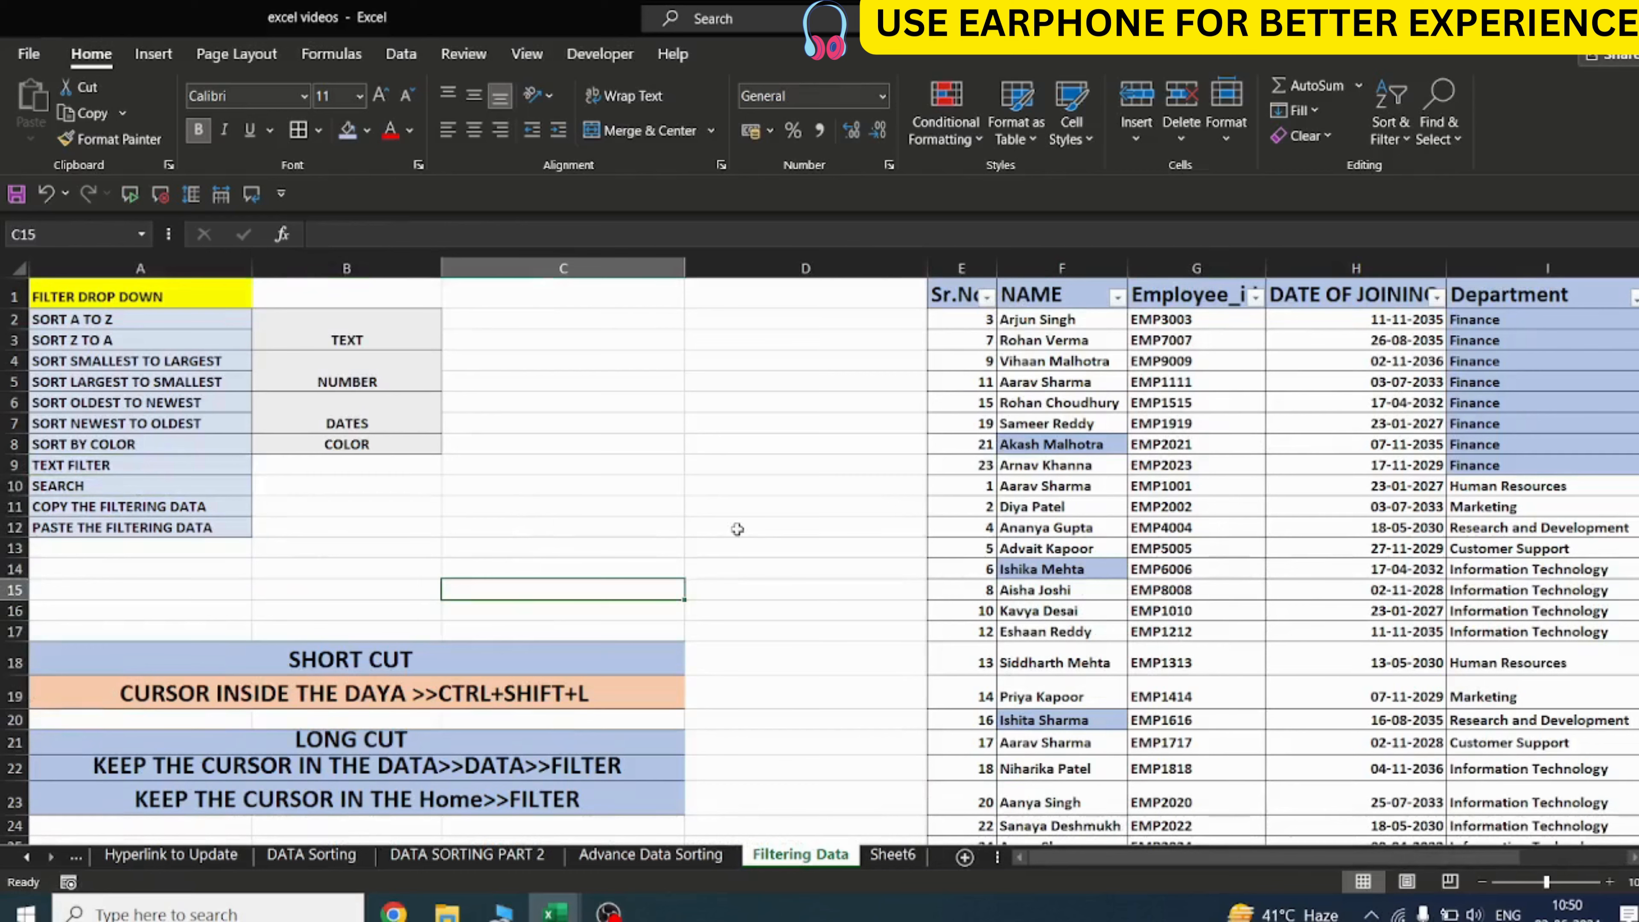
Sort the employee table by the INDEX column from smallest to largest
scroll(1384, 763, right, 3)
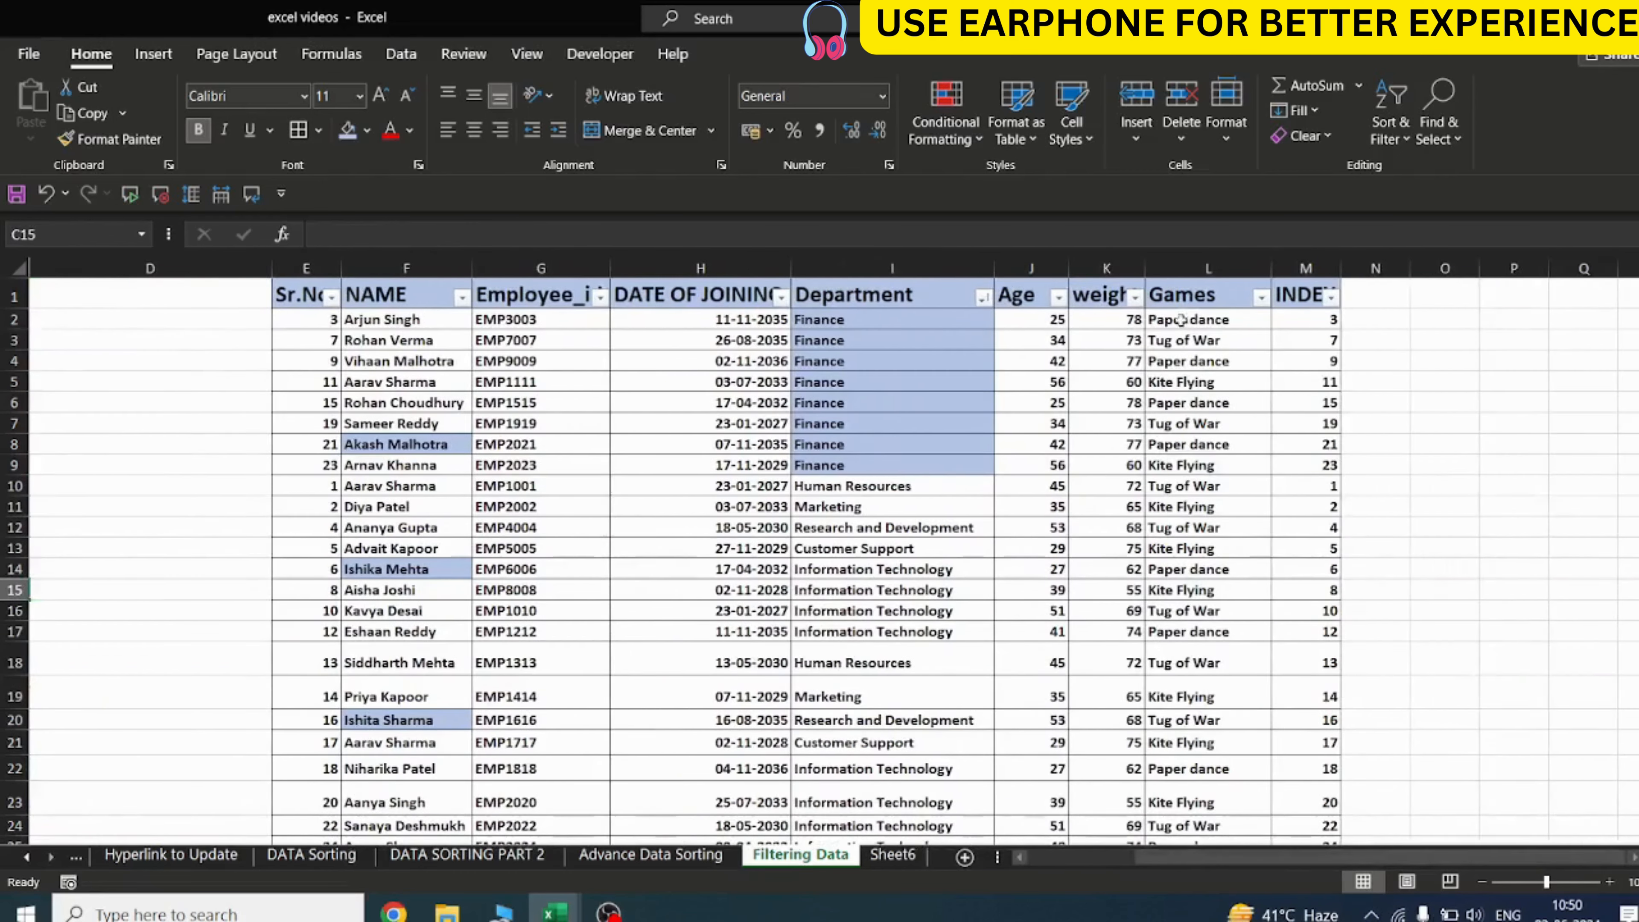
click(982, 298)
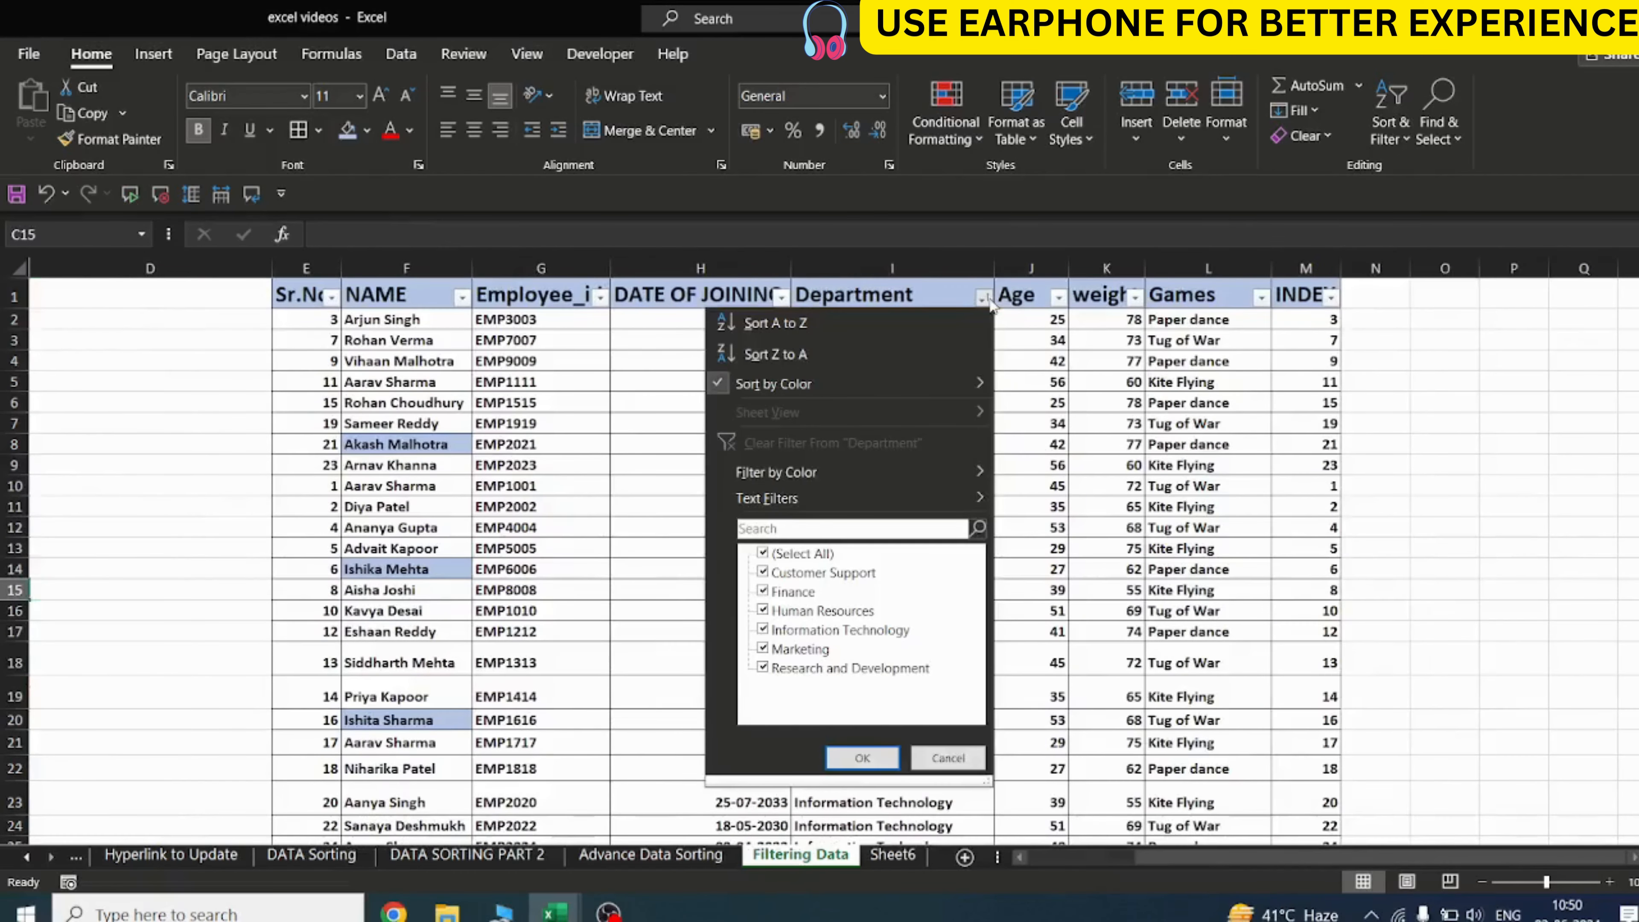
click(1333, 298)
click(1331, 298)
click(1211, 324)
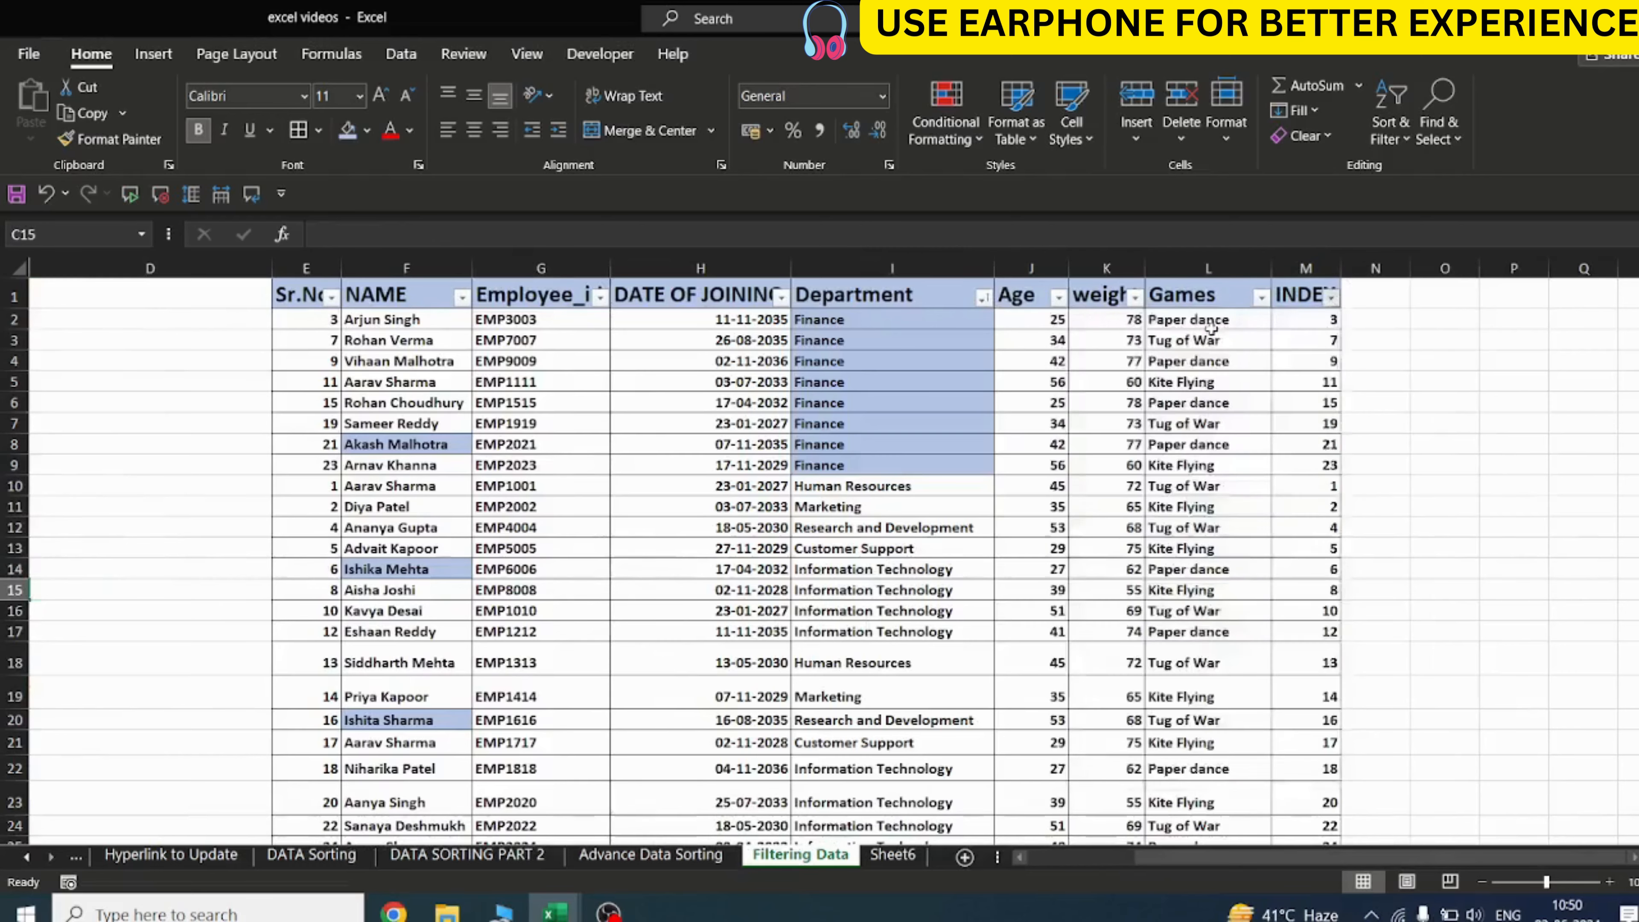
scroll(1419, 478, right, 3)
click(1487, 506)
scroll(1171, 354, left, 5)
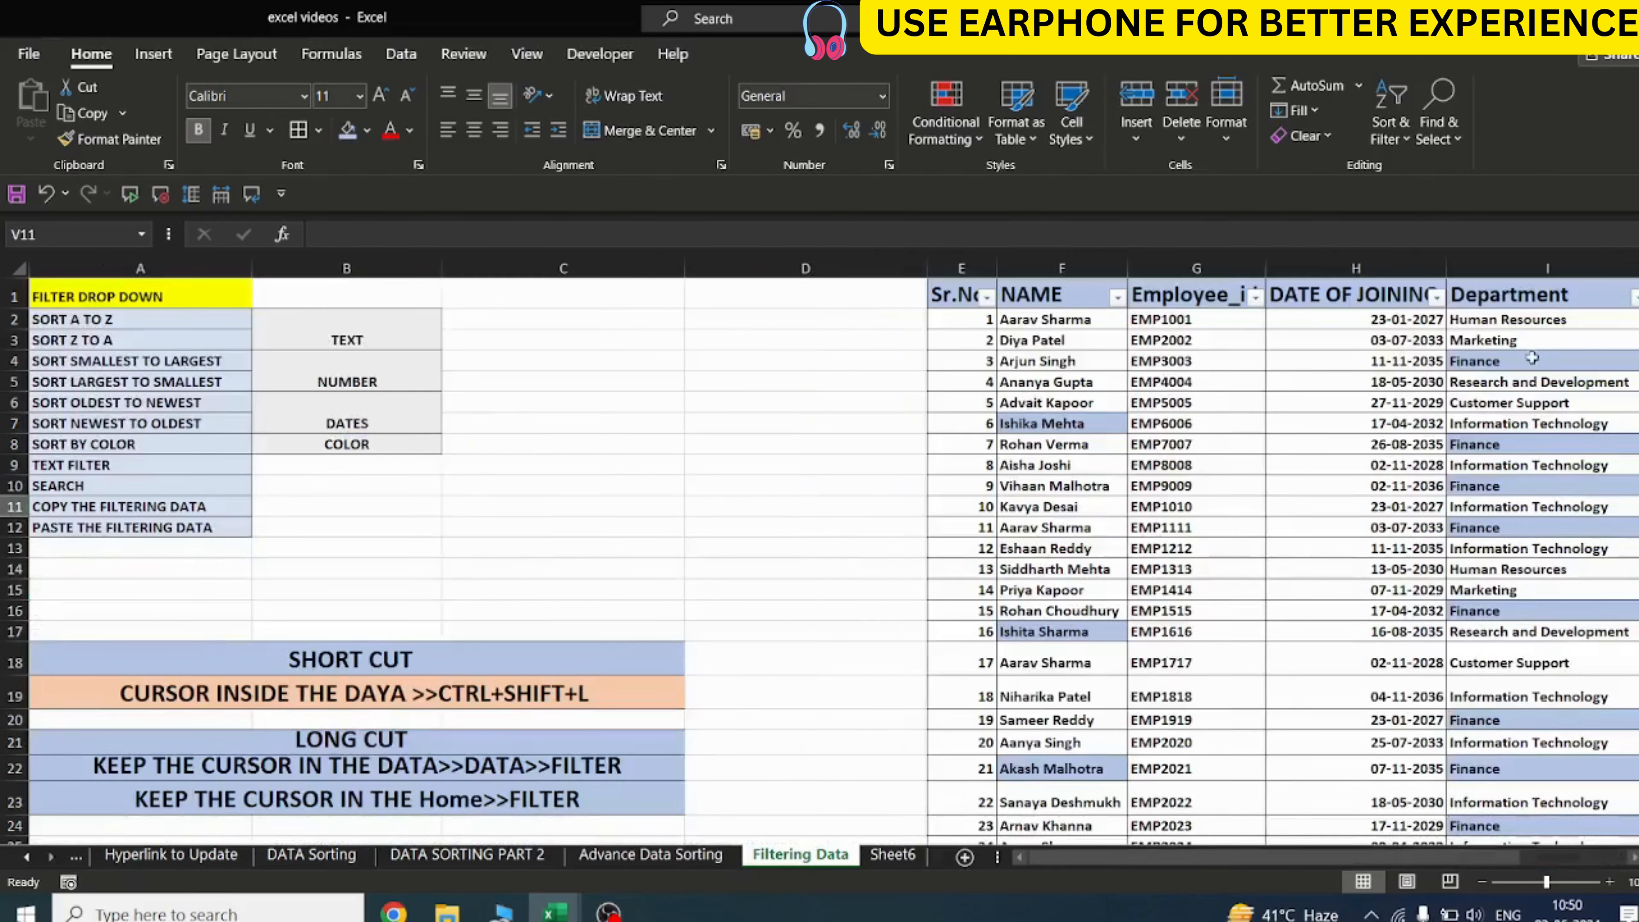
Filter the Department column by searching for "Finance", and select the matching records from NAME through Department
scroll(1353, 843, right, 3)
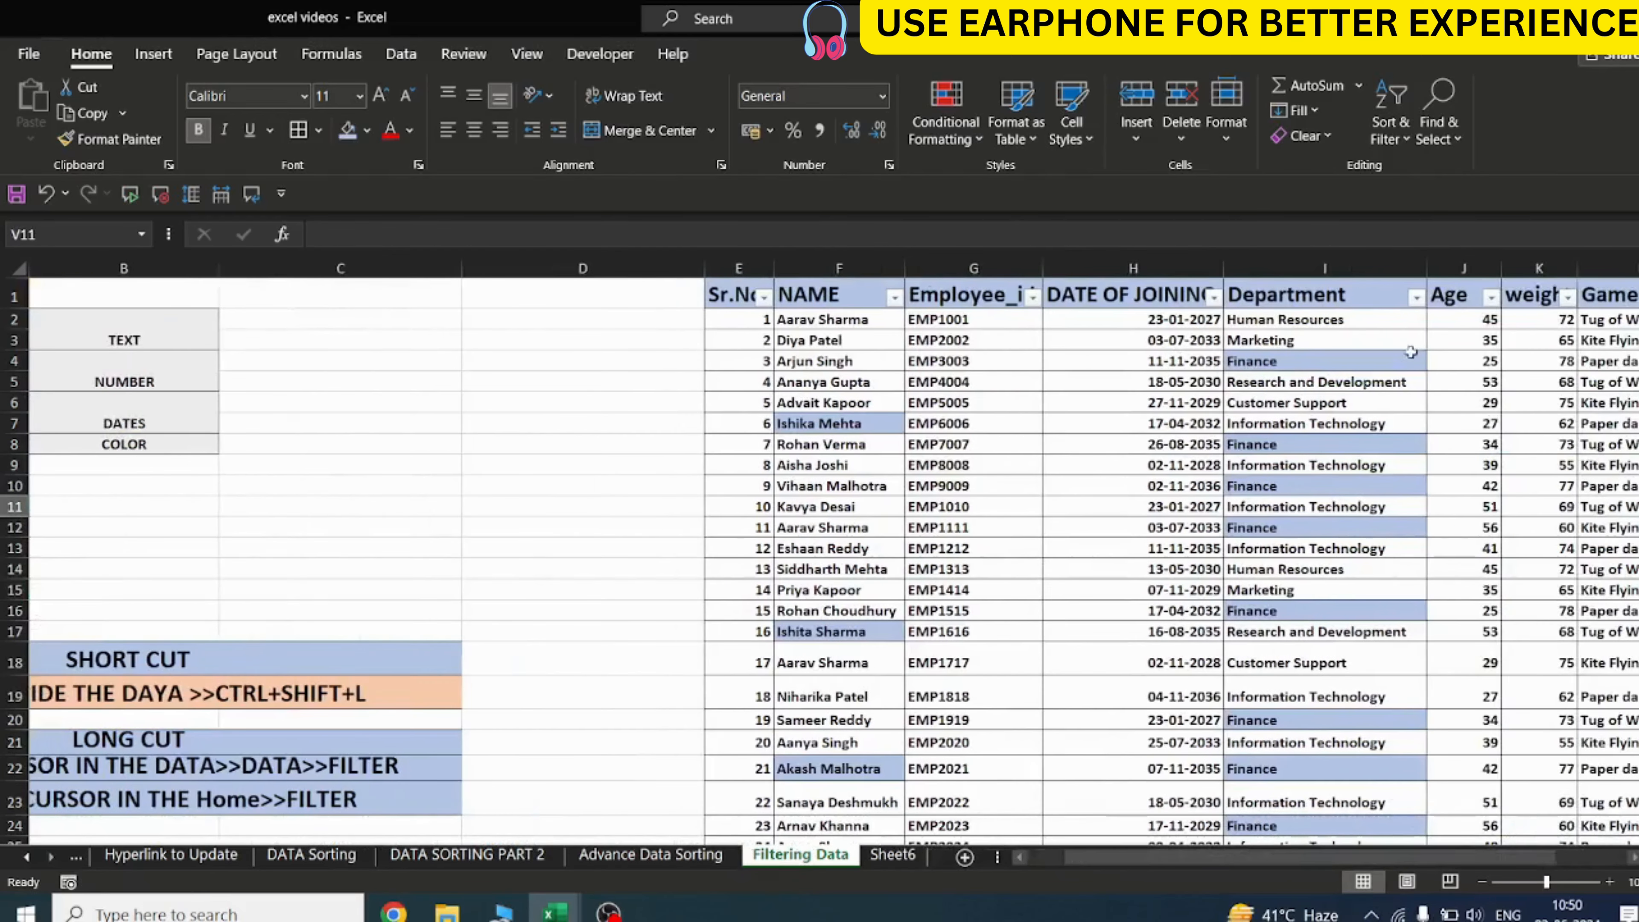
click(1416, 298)
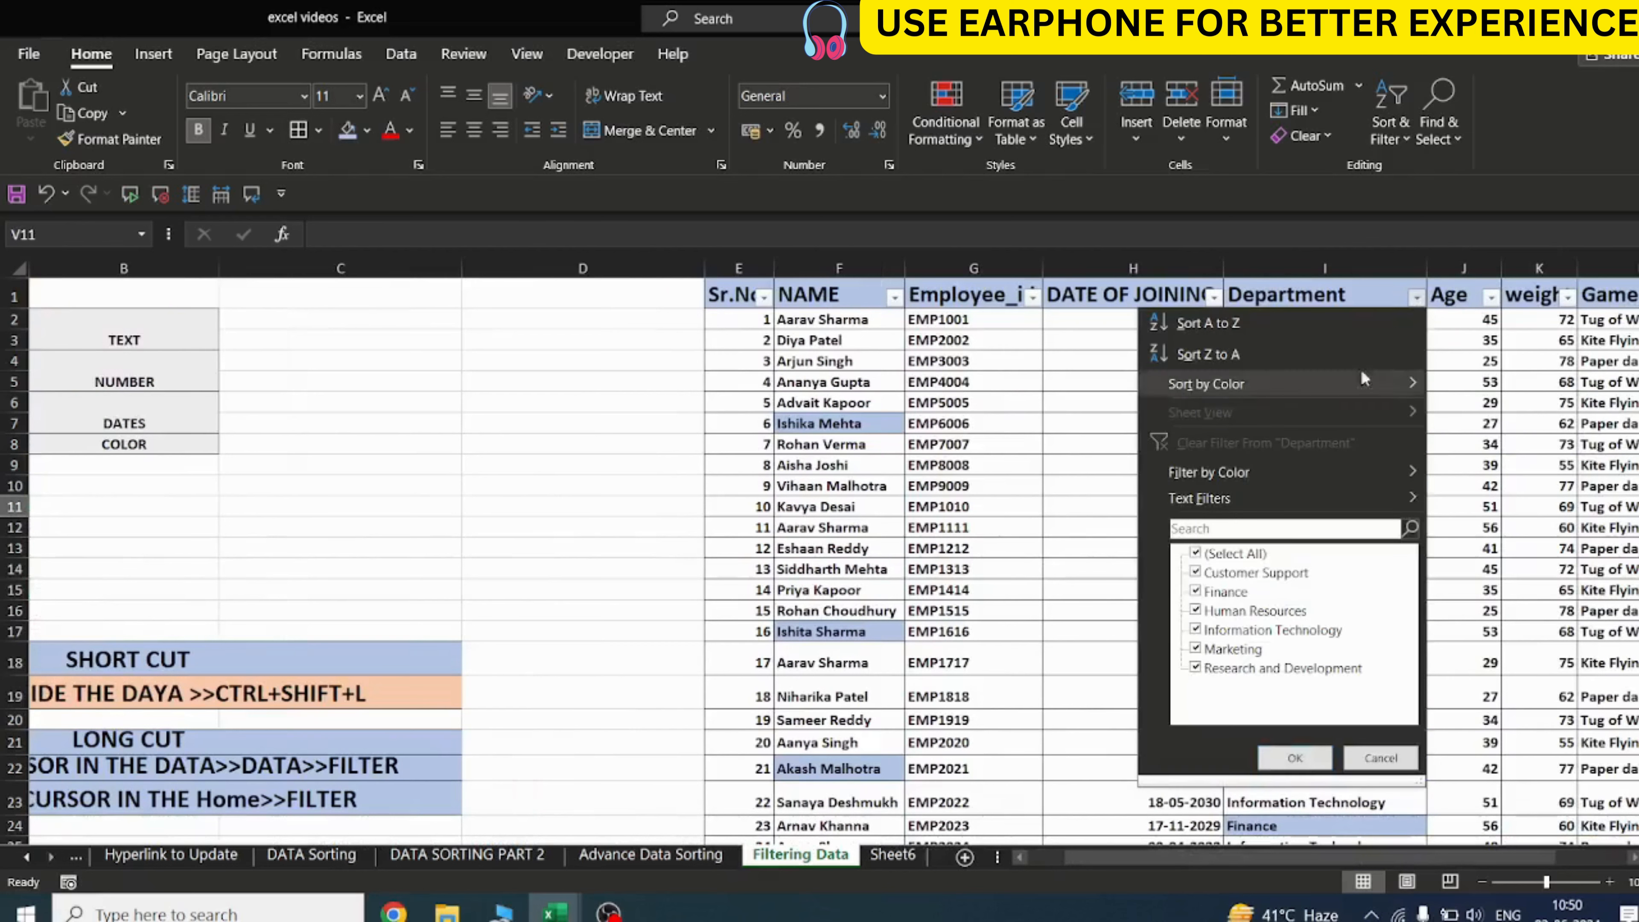
click(1194, 528)
text(Fi)
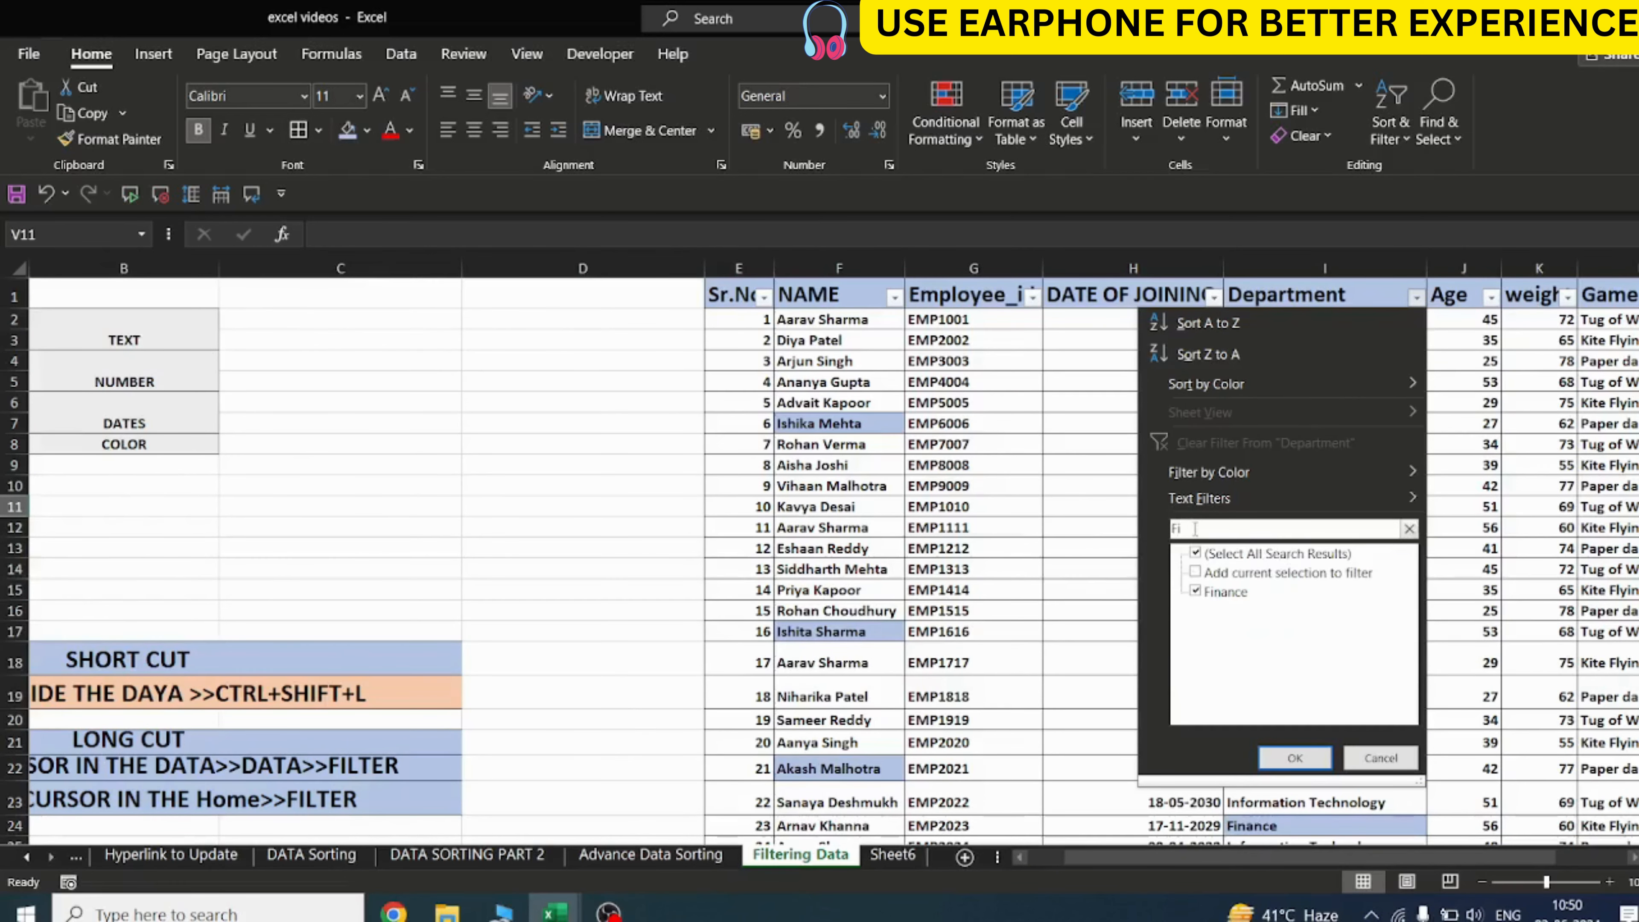
text(nance)
key(Return)
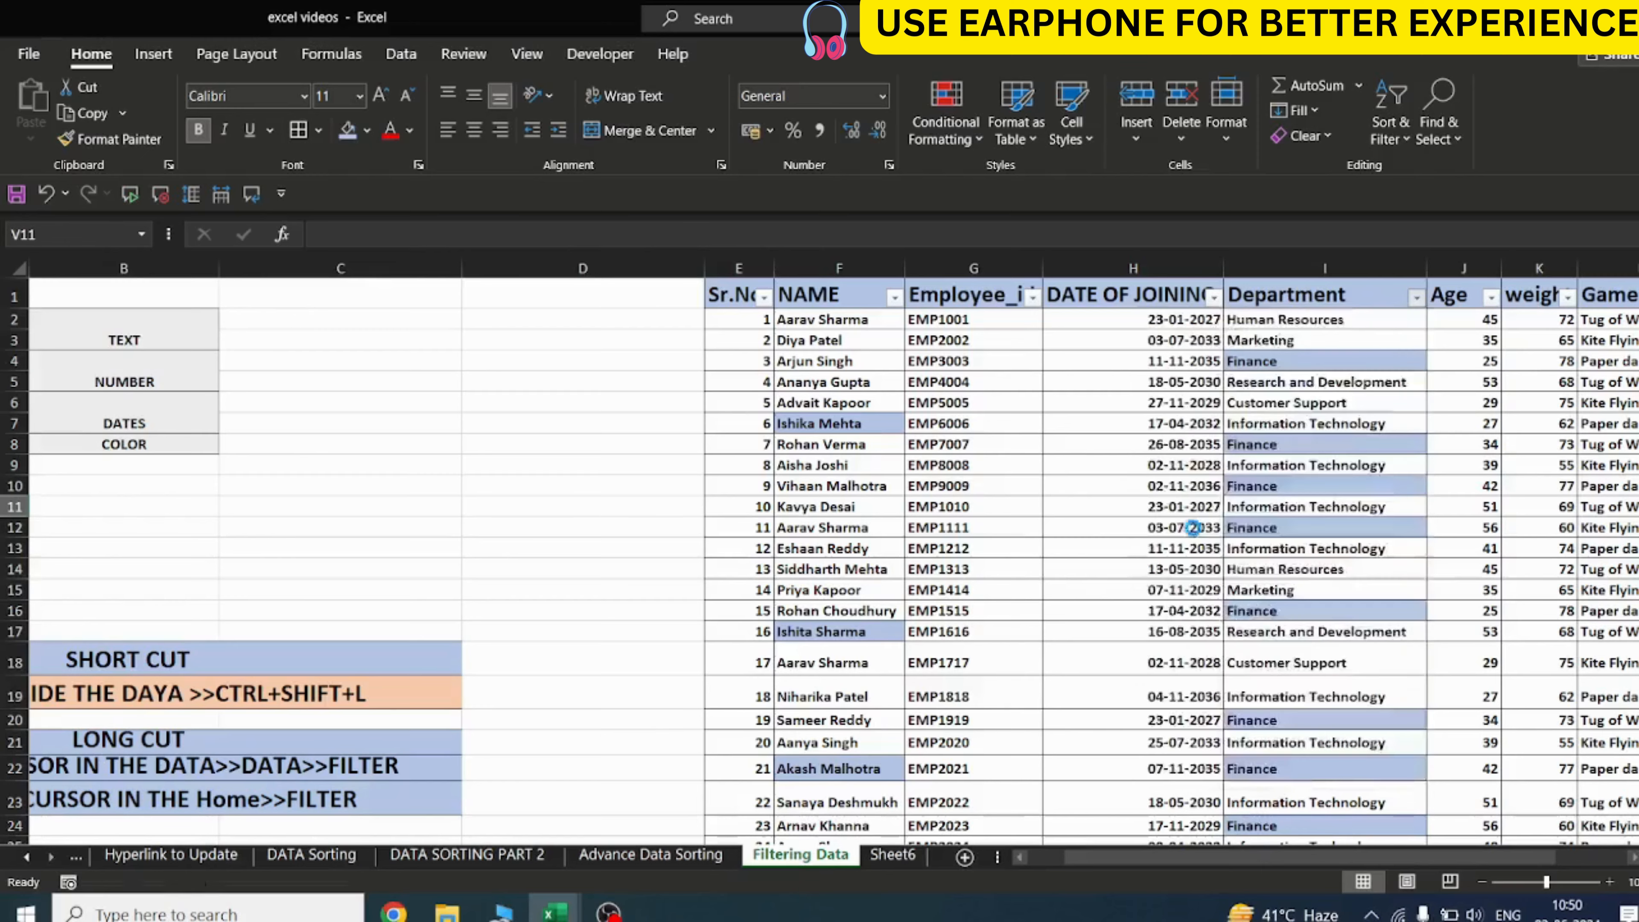
drag(838, 321, 1284, 471)
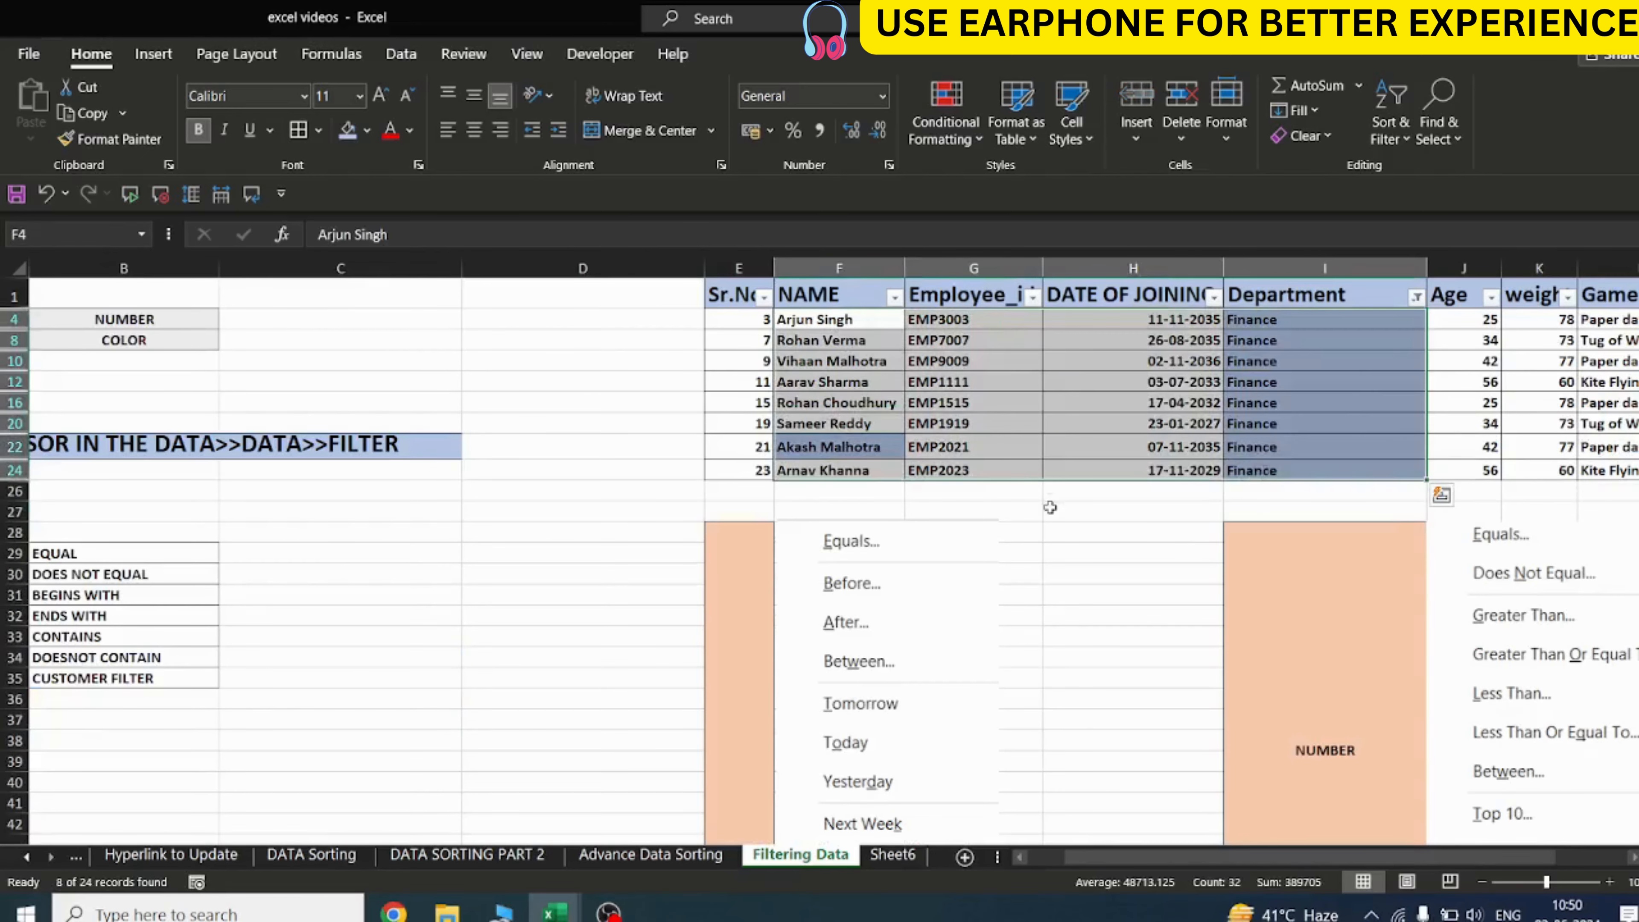
click(479, 662)
drag(1170, 865, 1135, 865)
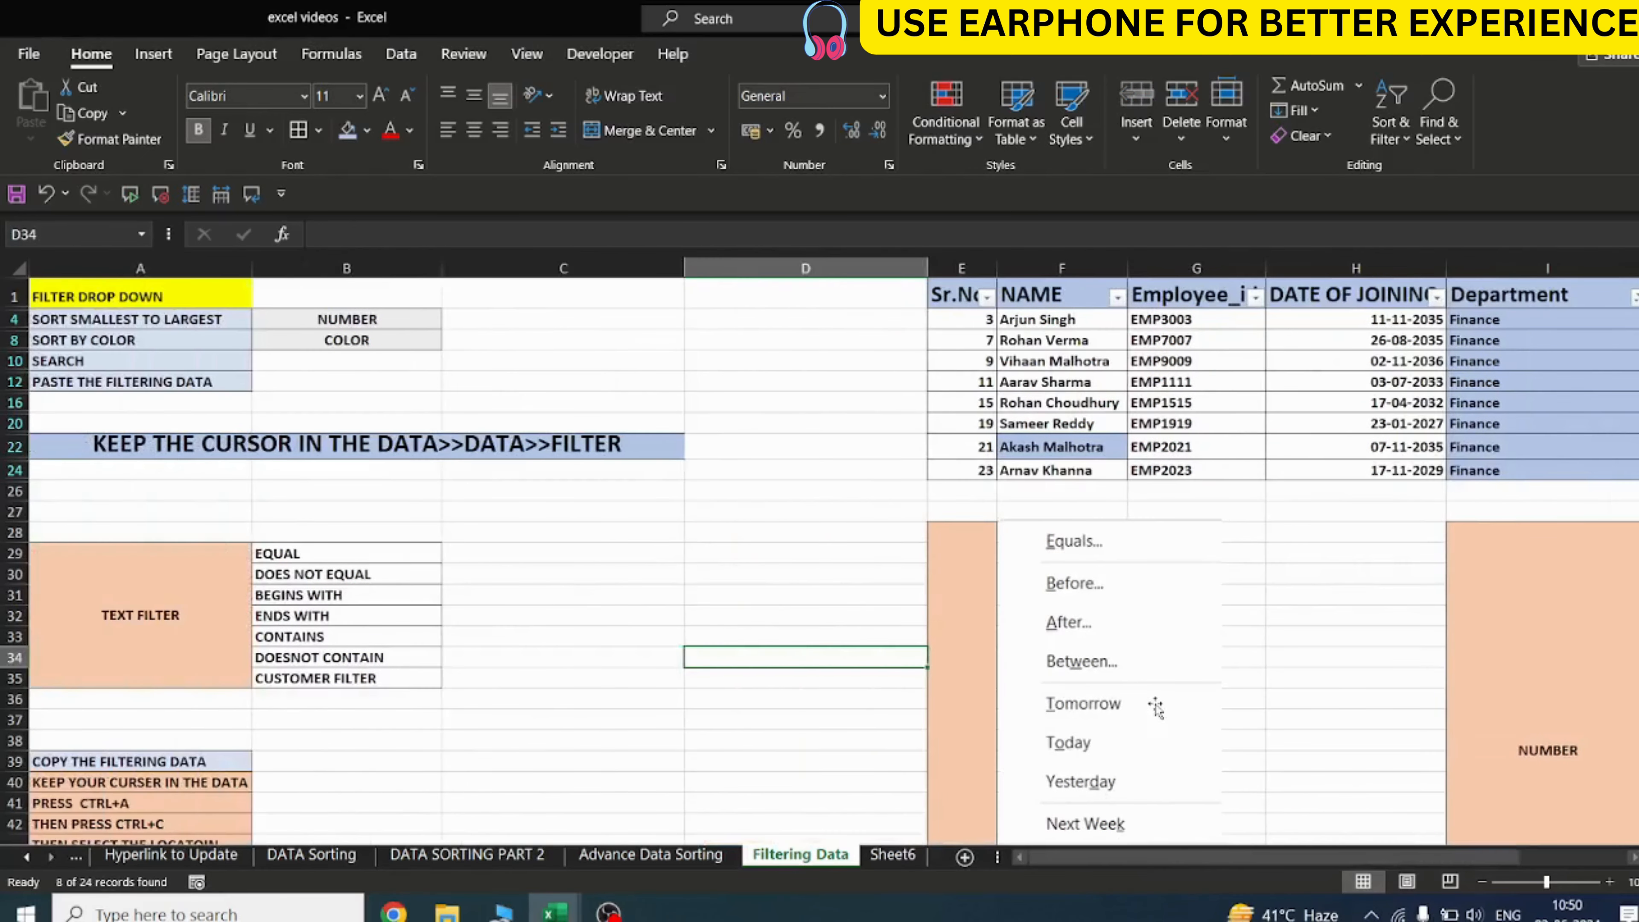